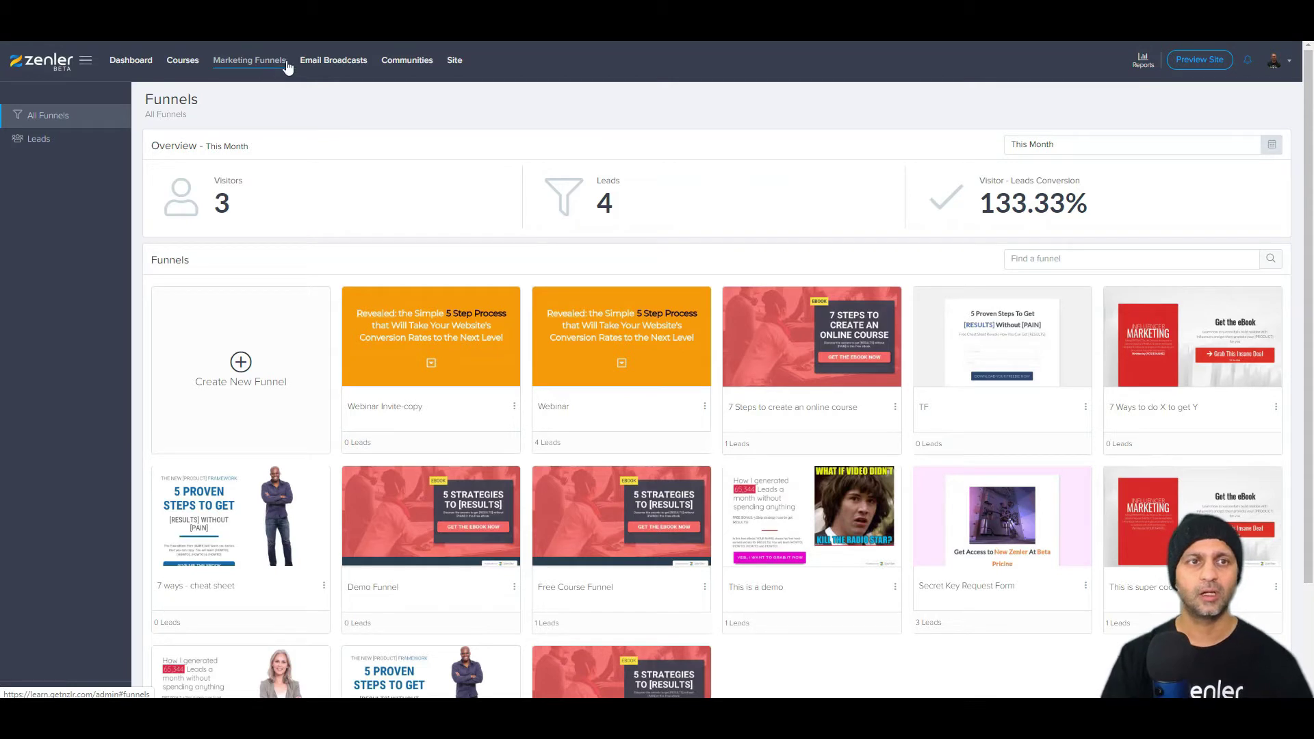
Step: Check the email lists in the email broadcasts area and return to the marketing funnels overview
{"action": "left_click", "coordinate": [333, 61]}
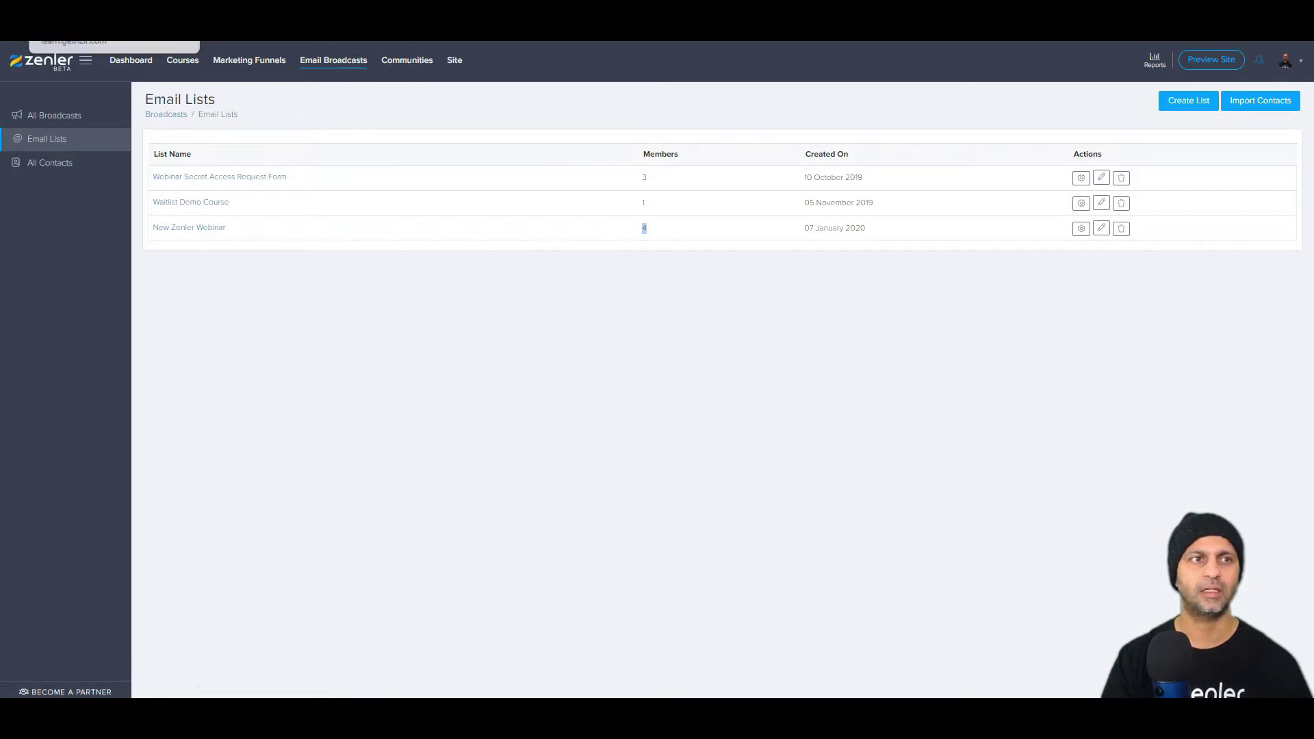
{"action": "left_click", "coordinate": [249, 60]}
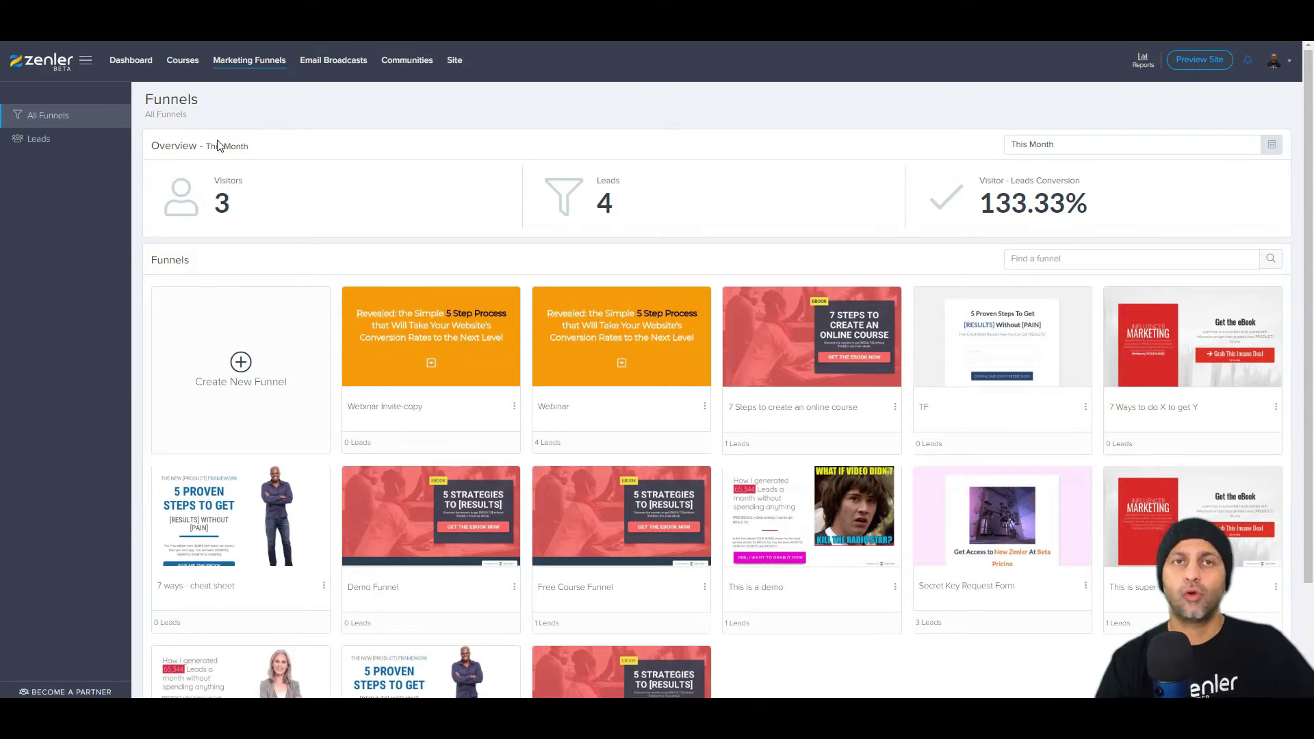
{"action": "left_click", "coordinate": [705, 411]}
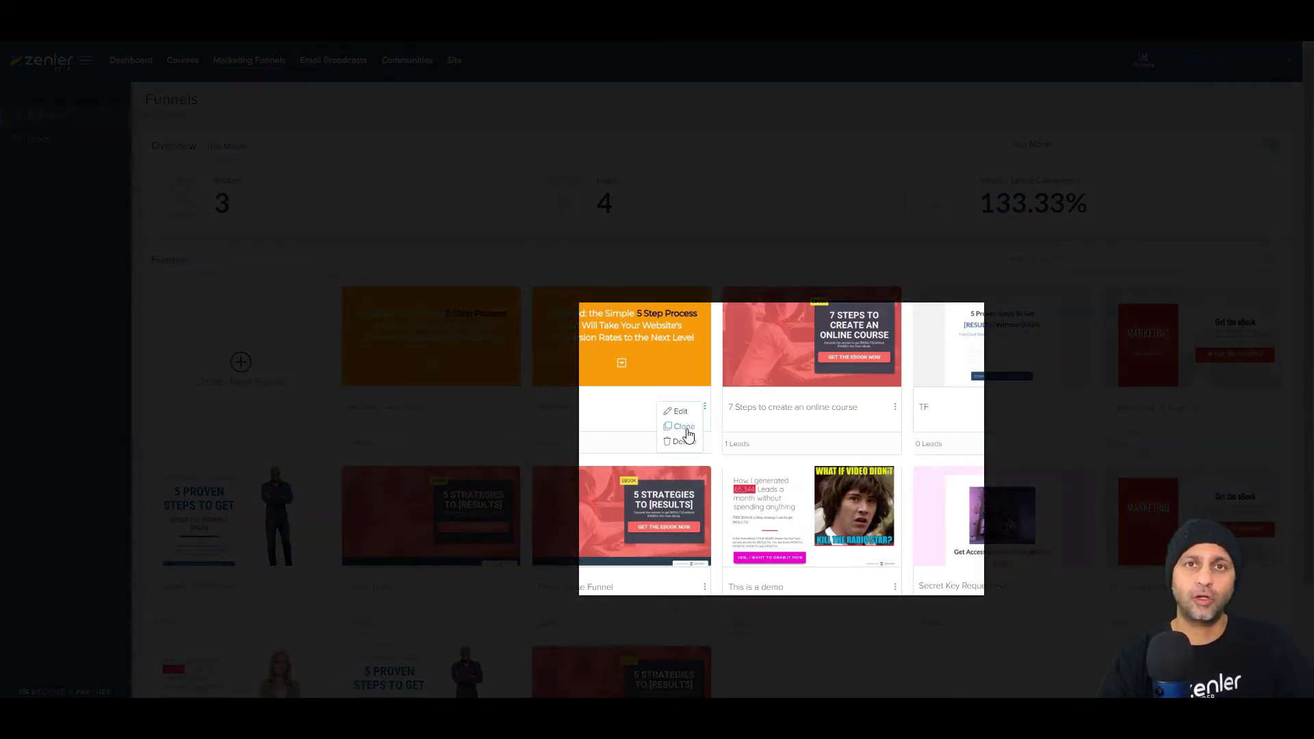
{"action": "left_click", "coordinate": [685, 427]}
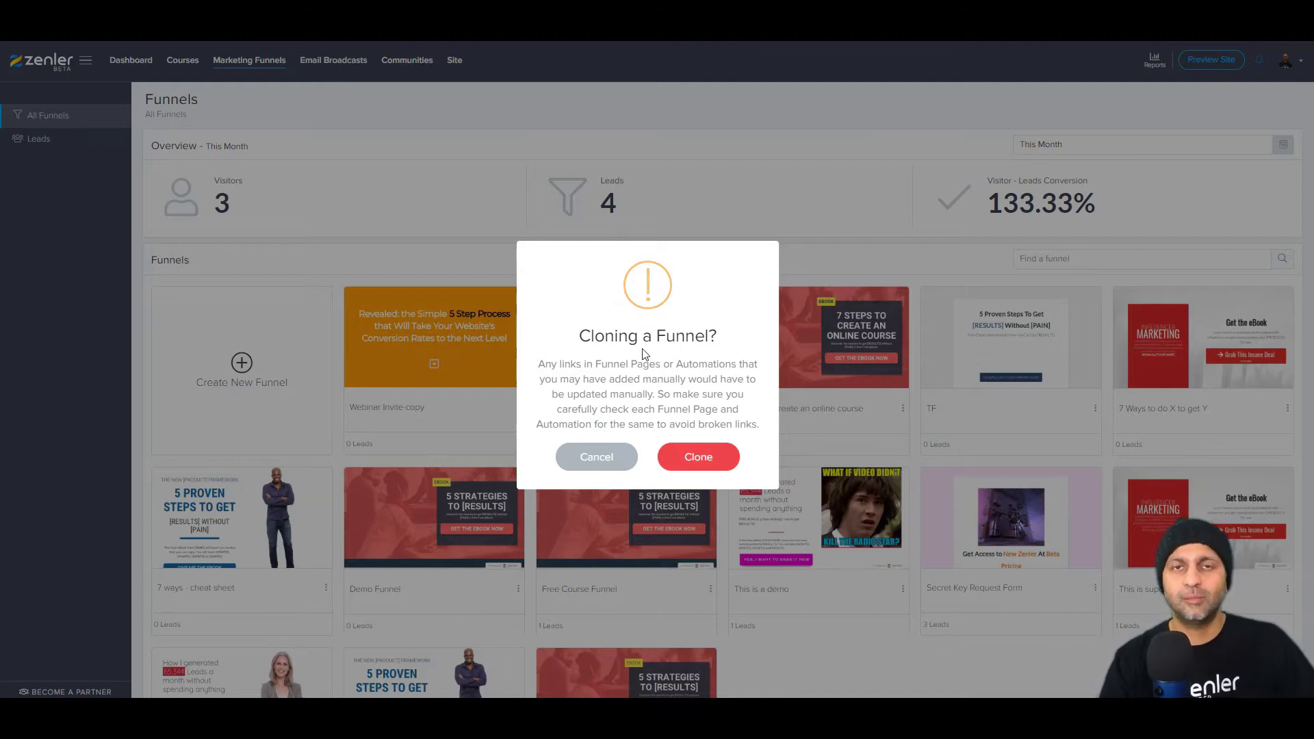
{"action": "left_click", "coordinate": [599, 458]}
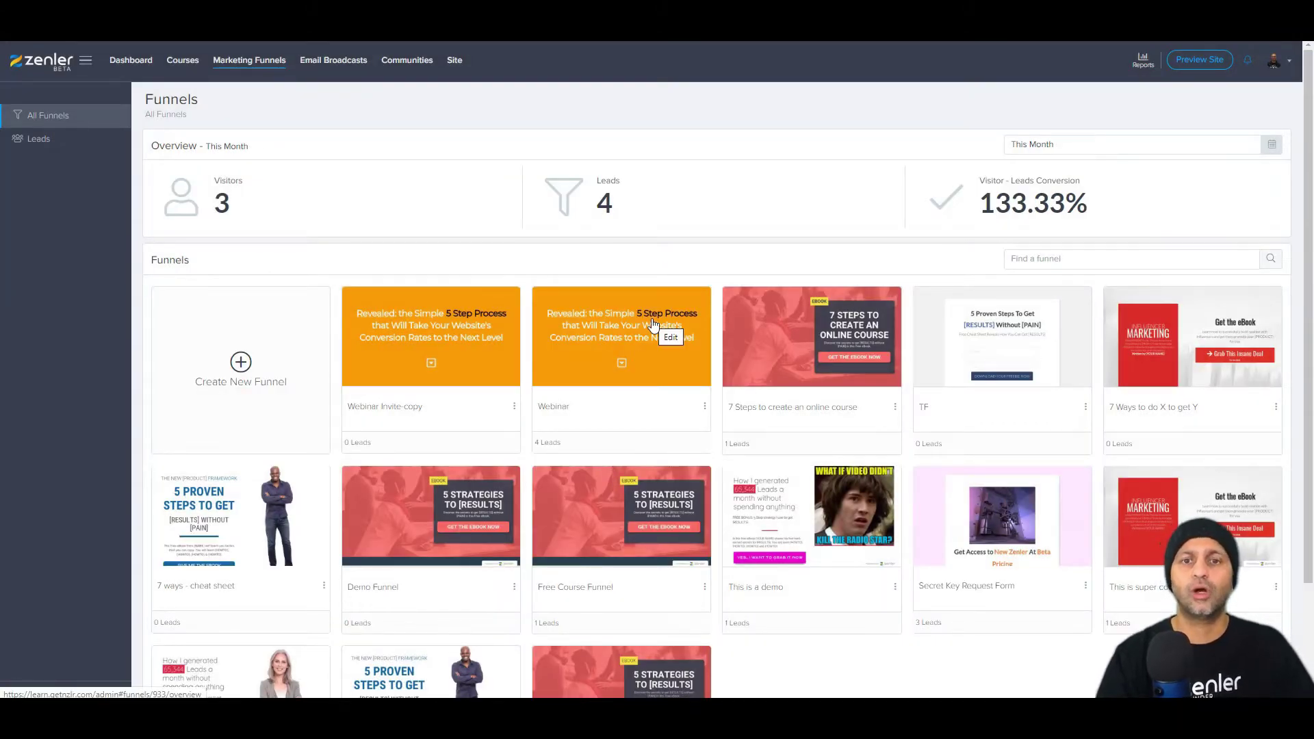
Step: Rename the Webinar funnel to "Webinar Signup Funnel" in its funnel details and save the update
{"action": "left_click", "coordinate": [652, 318]}
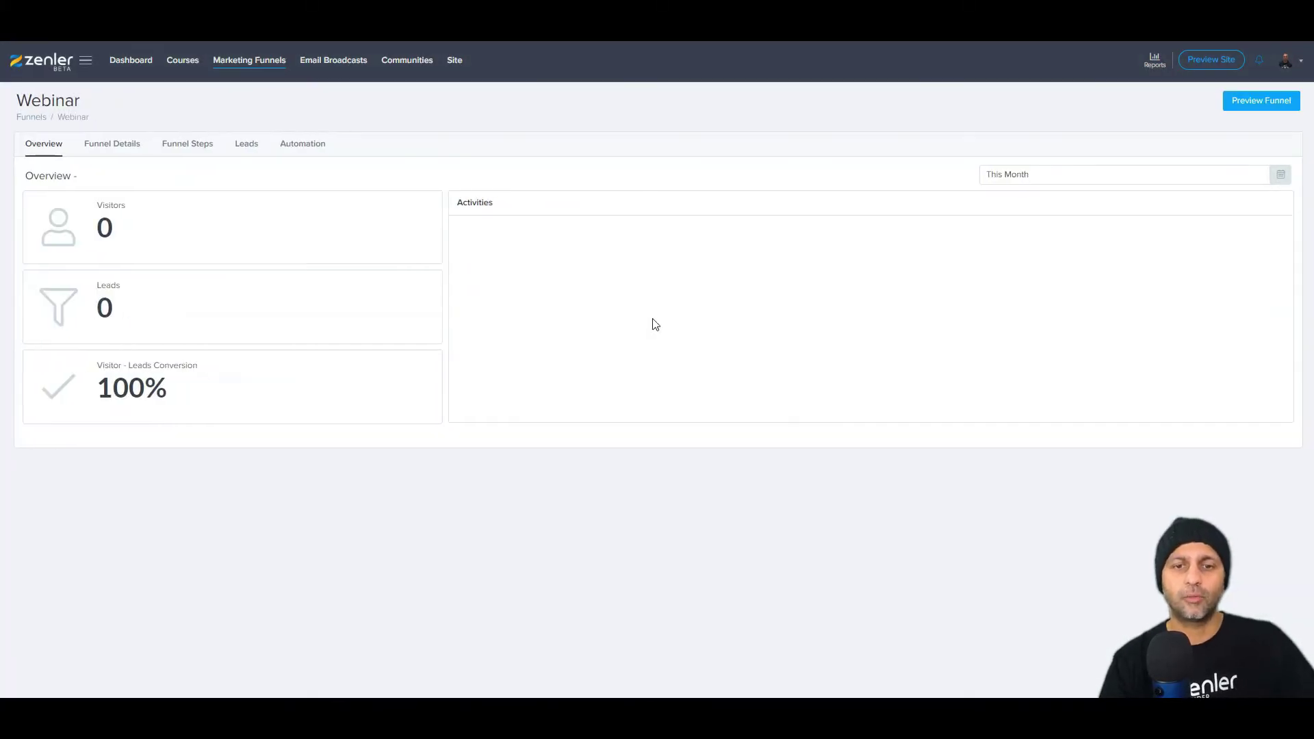
{"action": "left_click", "coordinate": [115, 152]}
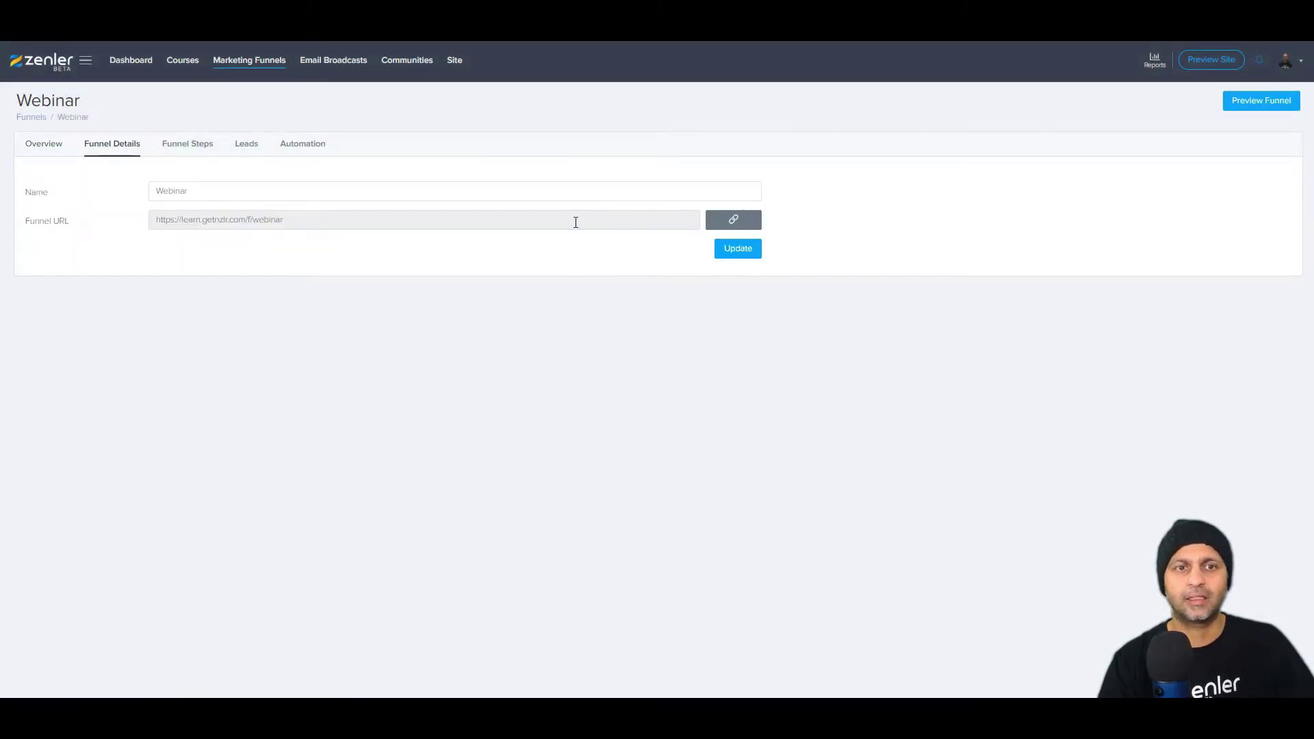
{"action": "left_click_drag", "start_coordinate": [297, 220], "coordinate": [254, 221]}
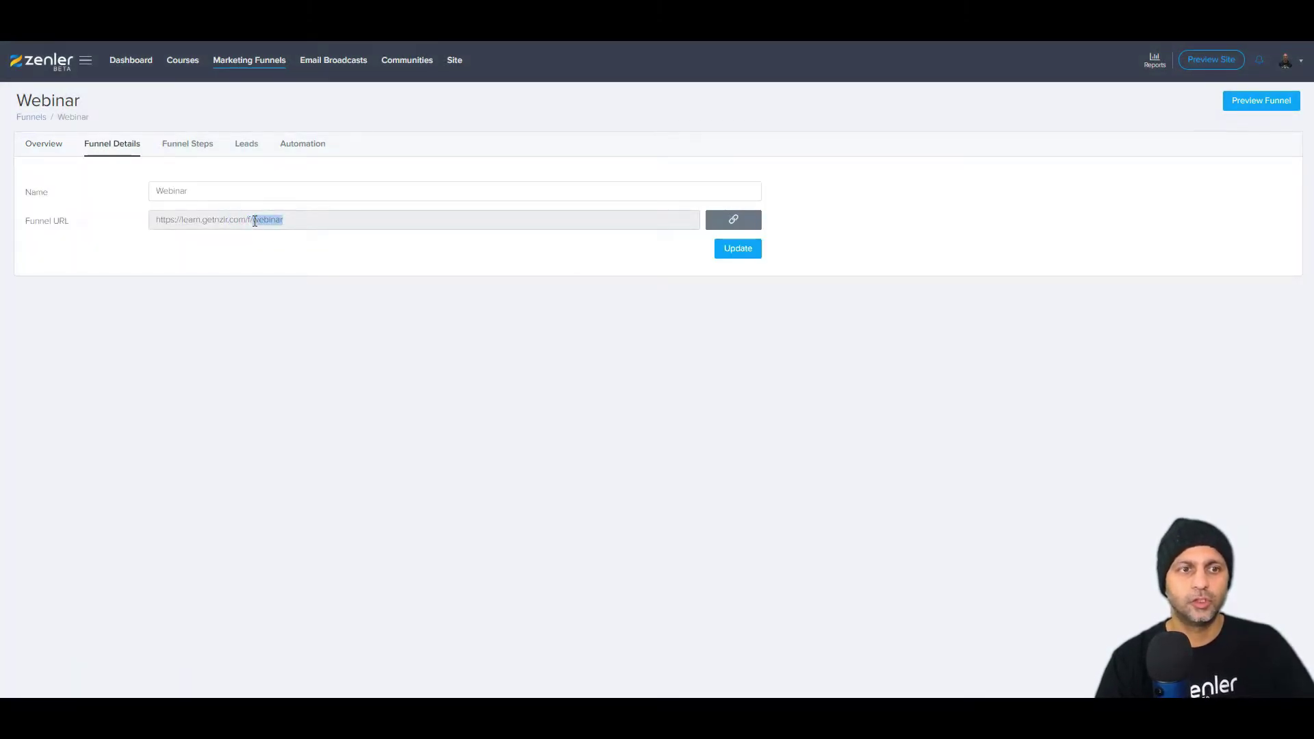
{"action": "left_click", "coordinate": [234, 187]}
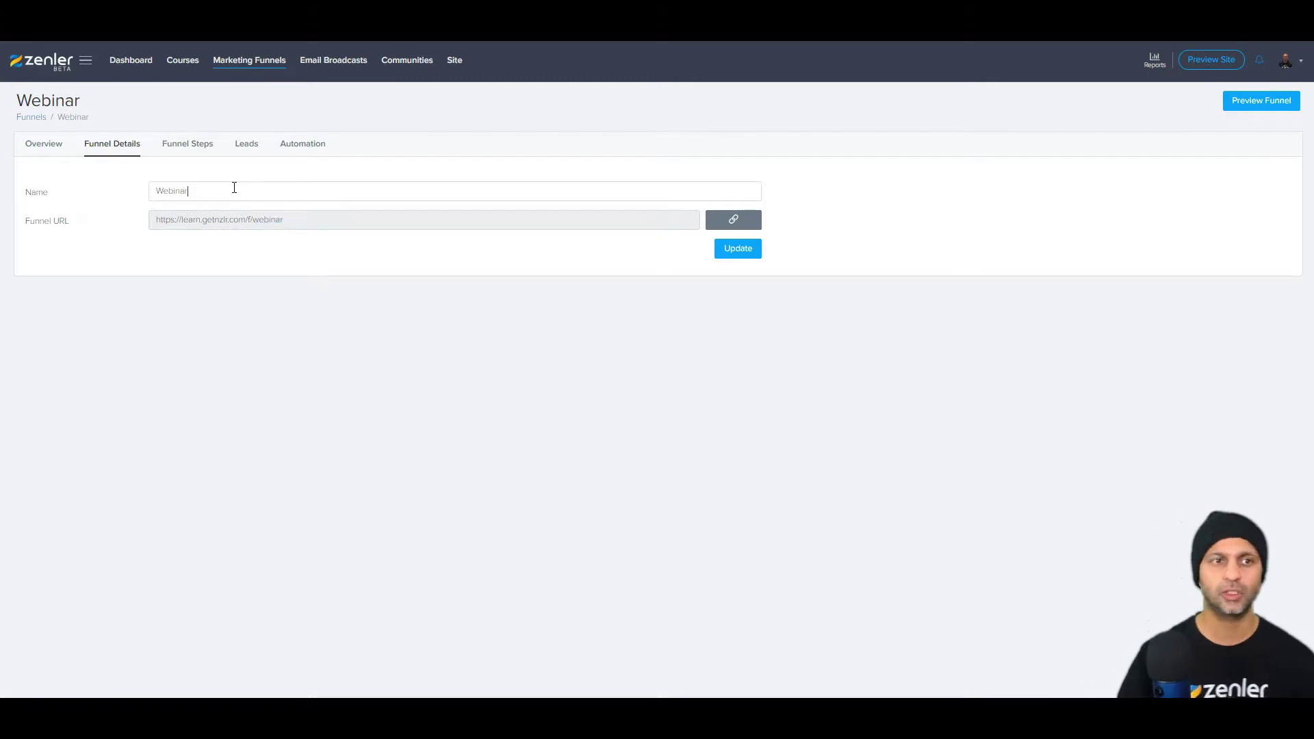
{"action": "type", "text": "Signup"}
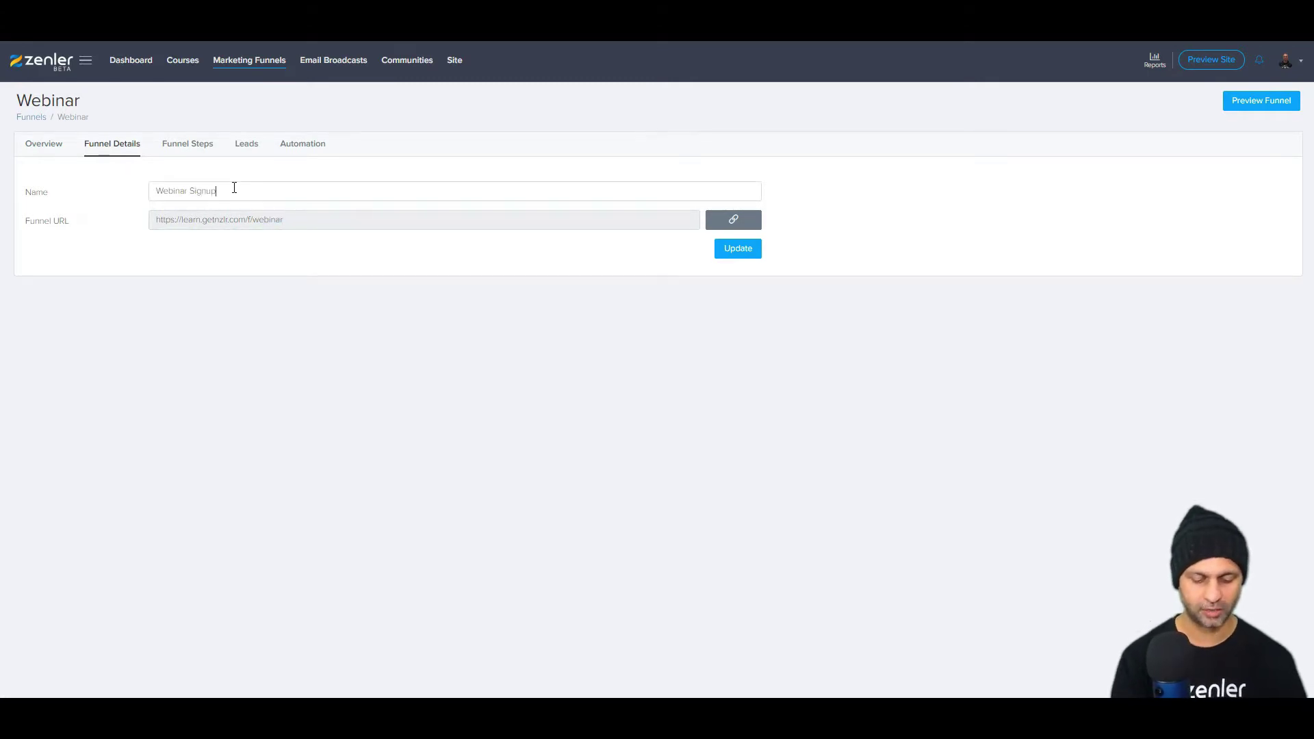
{"action": "type", "text": " Funnel"}
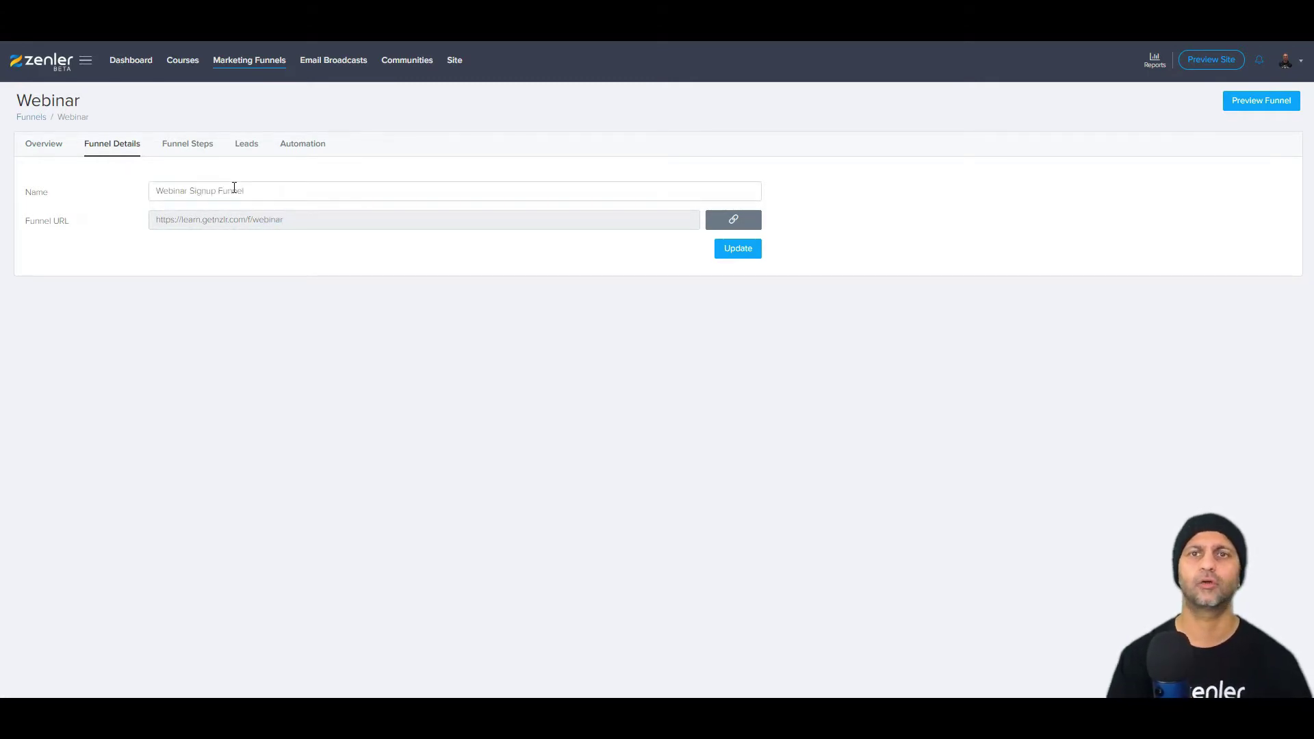
{"action": "left_click", "coordinate": [738, 249]}
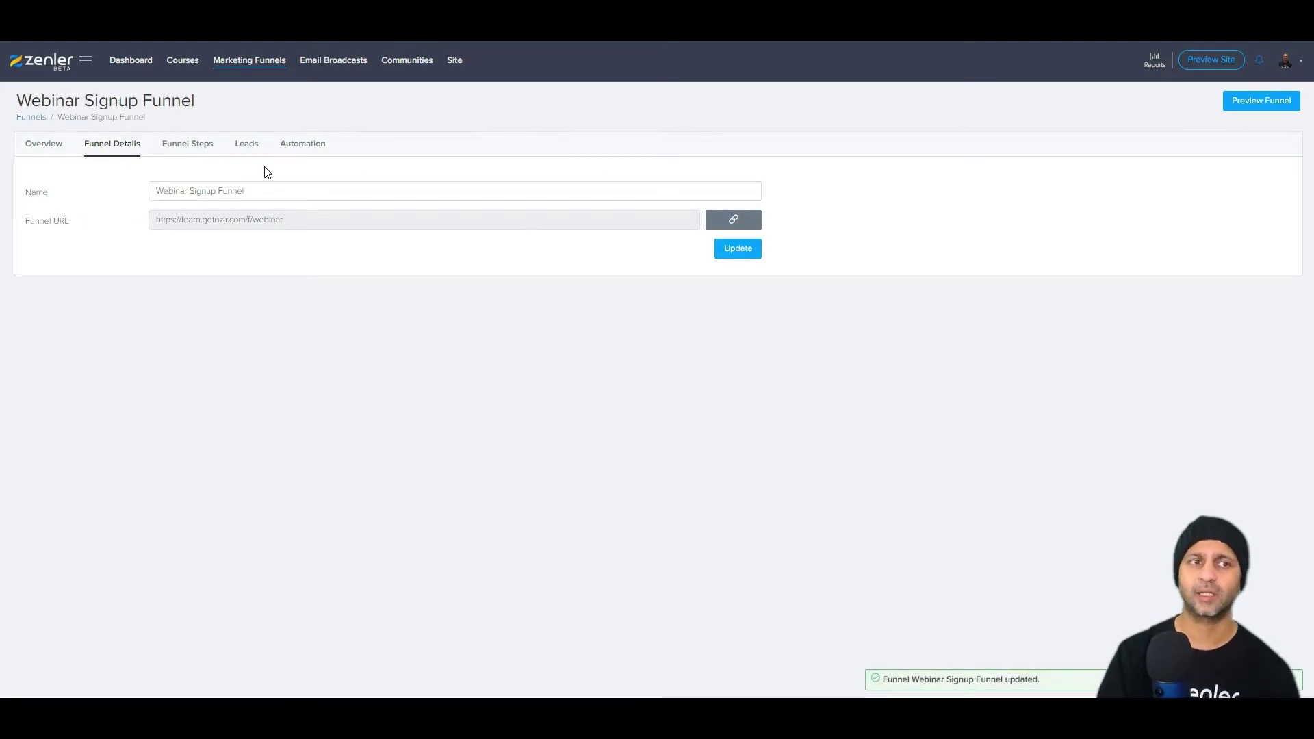
Step: Review the webinar funnel's steps and the funnel types offered for a new funnel, returning to the funnels overview
{"action": "left_click", "coordinate": [212, 151]}
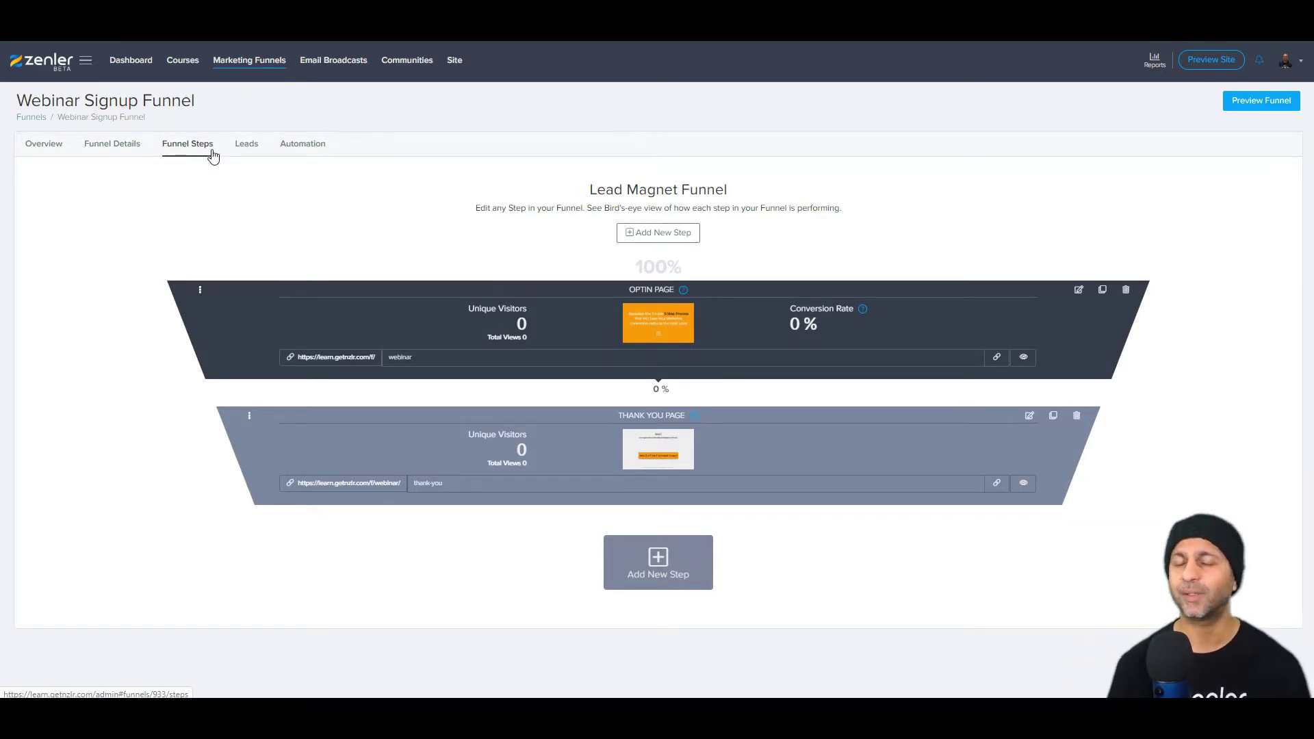
{"action": "left_click", "coordinate": [271, 60]}
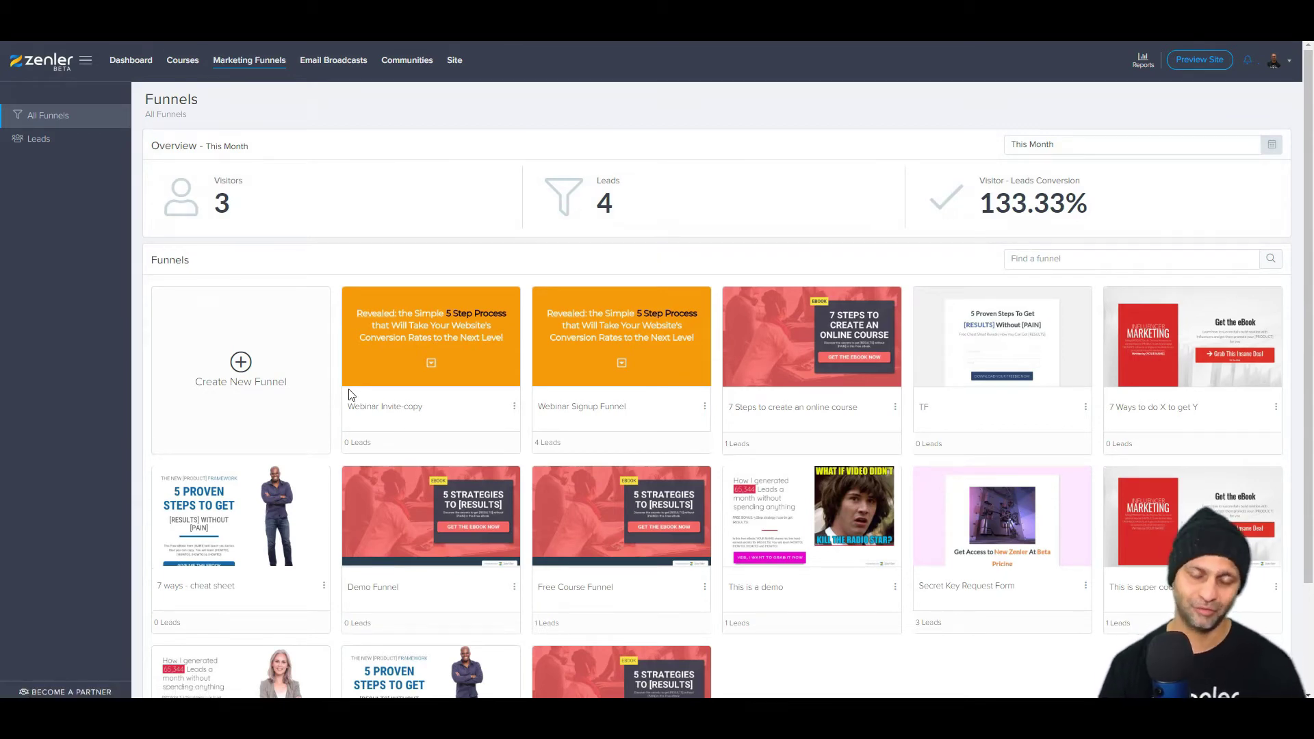
{"action": "left_click", "coordinate": [280, 388]}
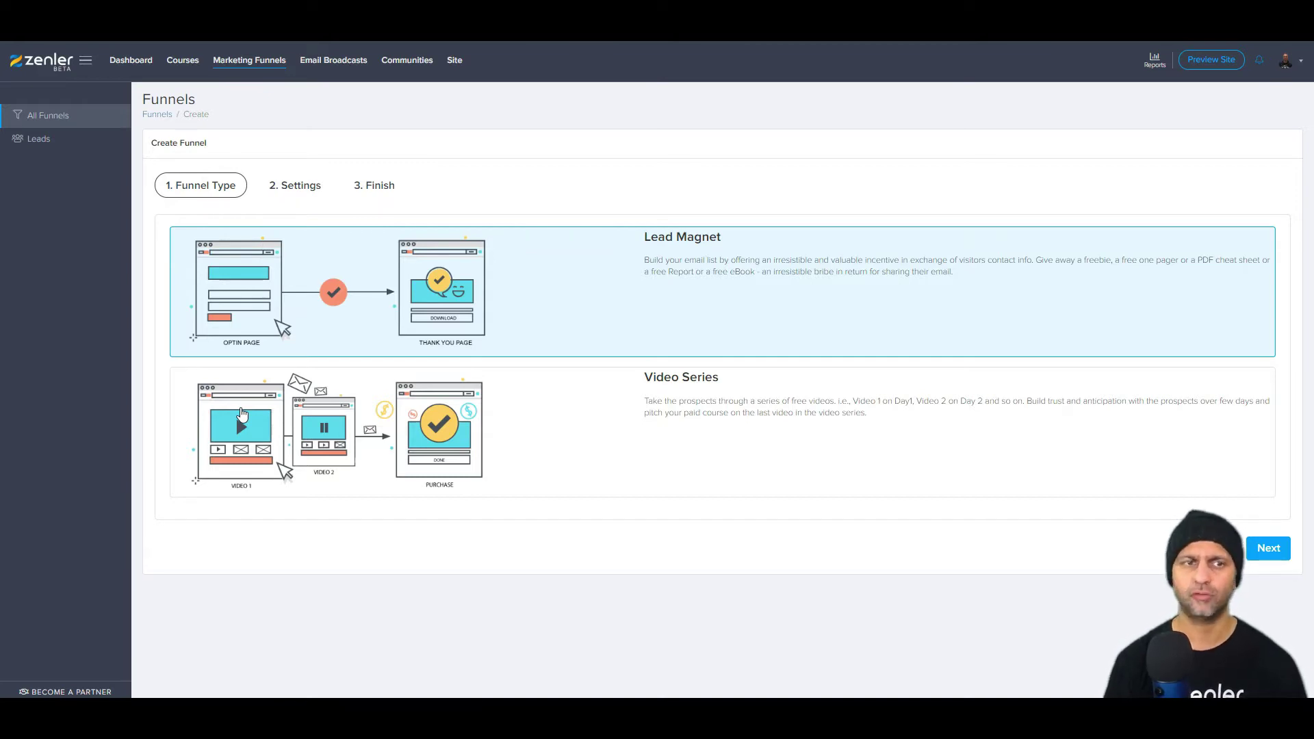
{"action": "left_click", "coordinate": [275, 62]}
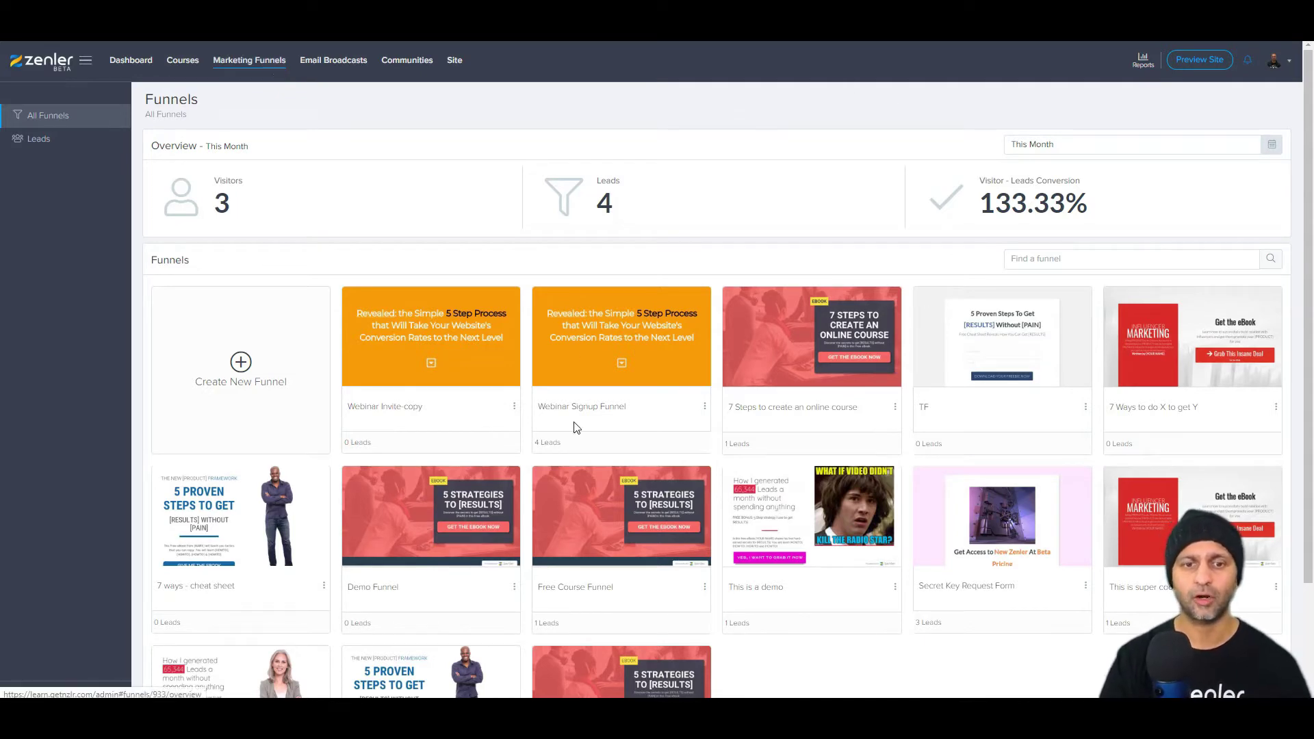
Step: Change the optin page's URL slug in the Webinar Signup Funnel to "webinar-signup" and confirm the funnel URL update
{"action": "left_click", "coordinate": [592, 313]}
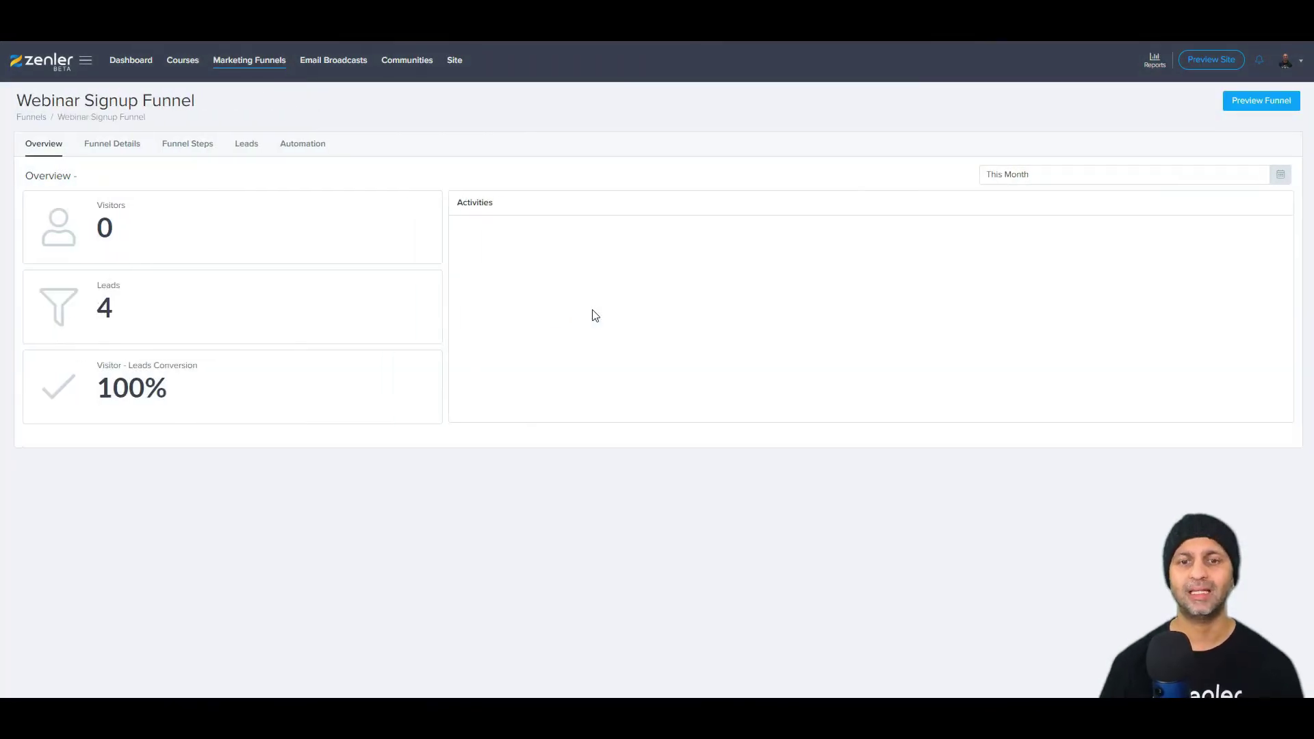
{"action": "left_click", "coordinate": [186, 145]}
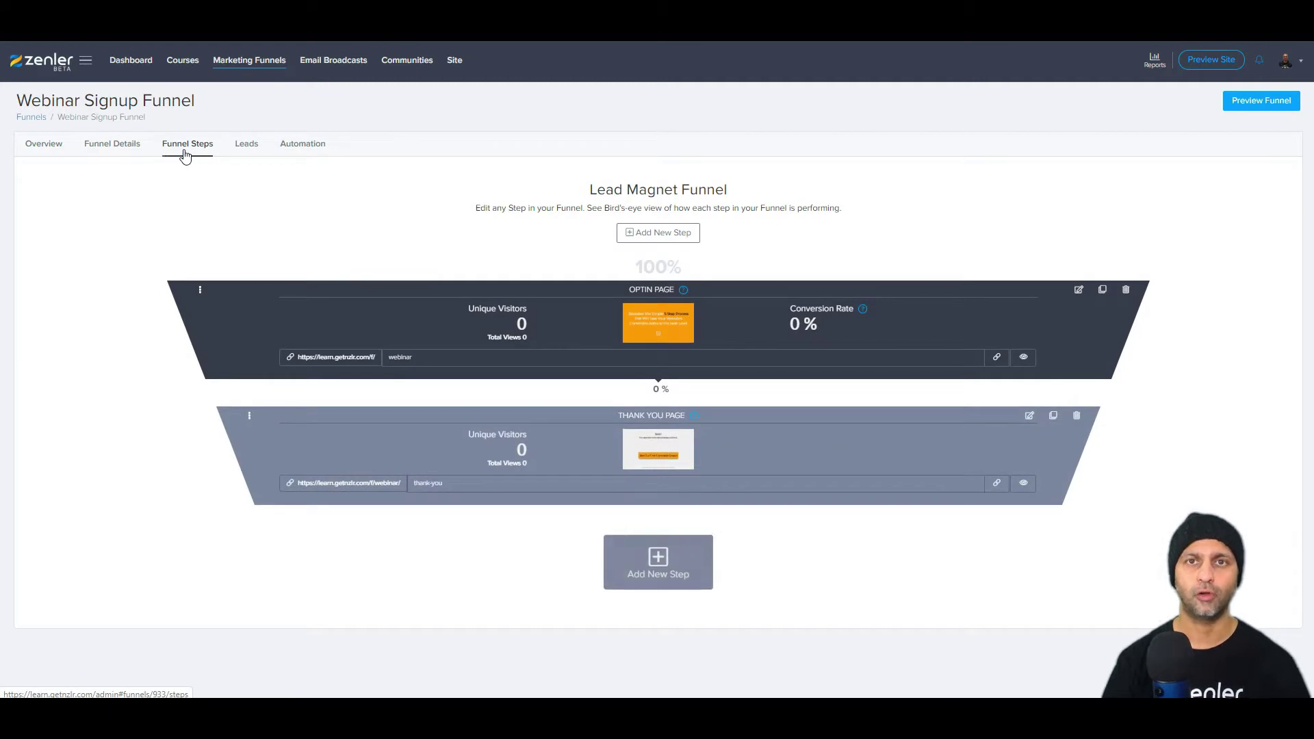
{"action": "left_click_drag", "start_coordinate": [414, 356], "coordinate": [373, 354]}
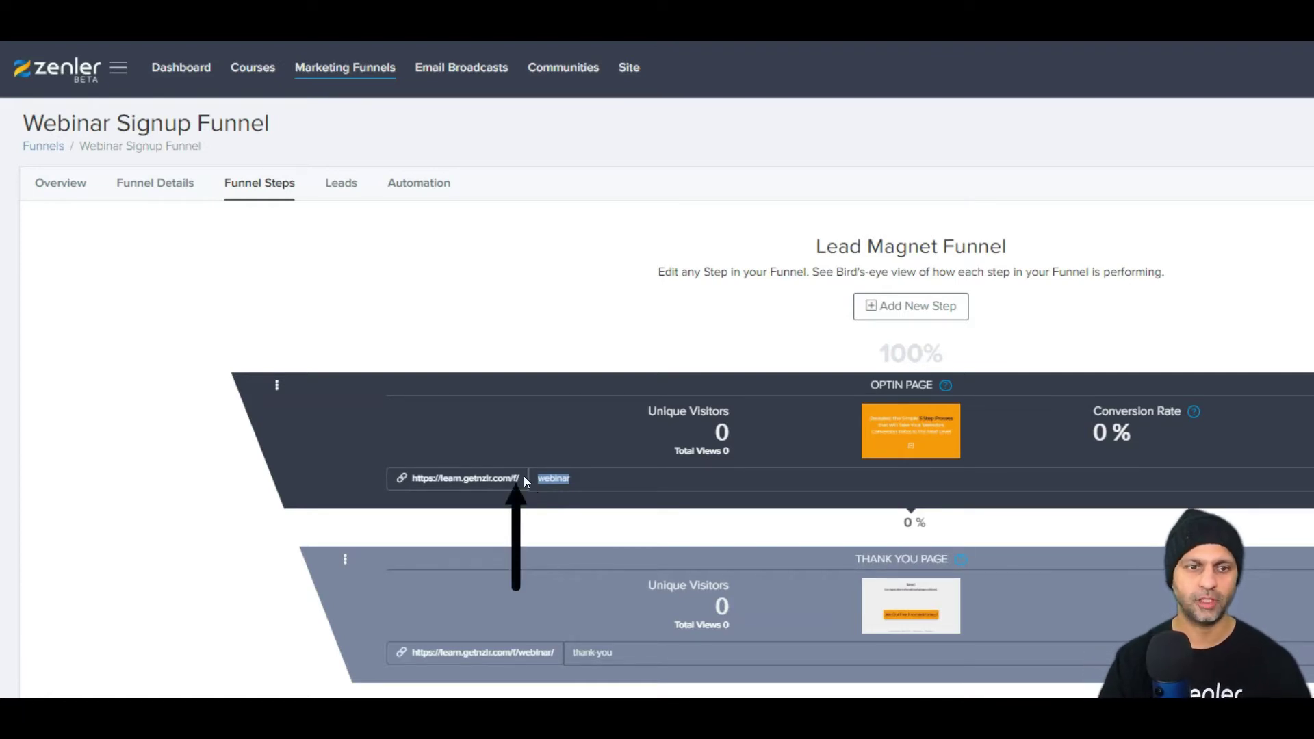
{"action": "left_click_drag", "start_coordinate": [521, 478], "coordinate": [502, 482]}
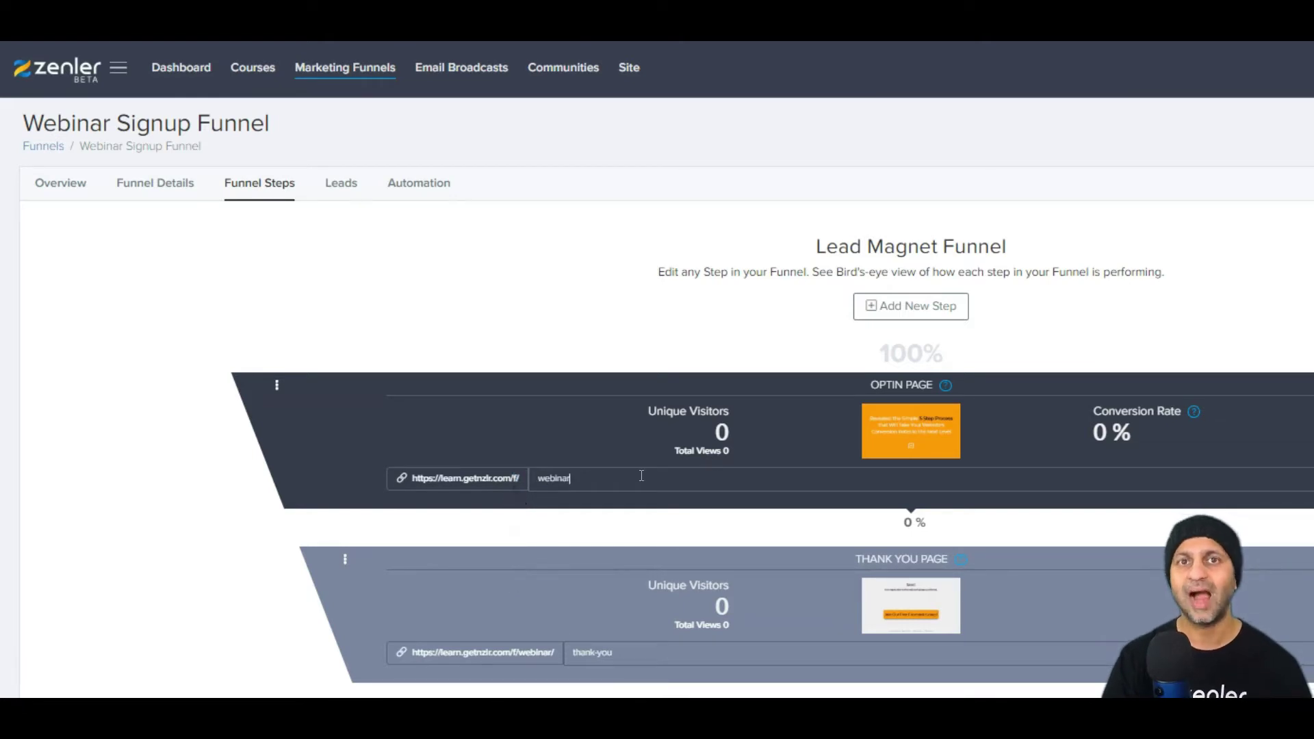
{"action": "type", "text": "-signup"}
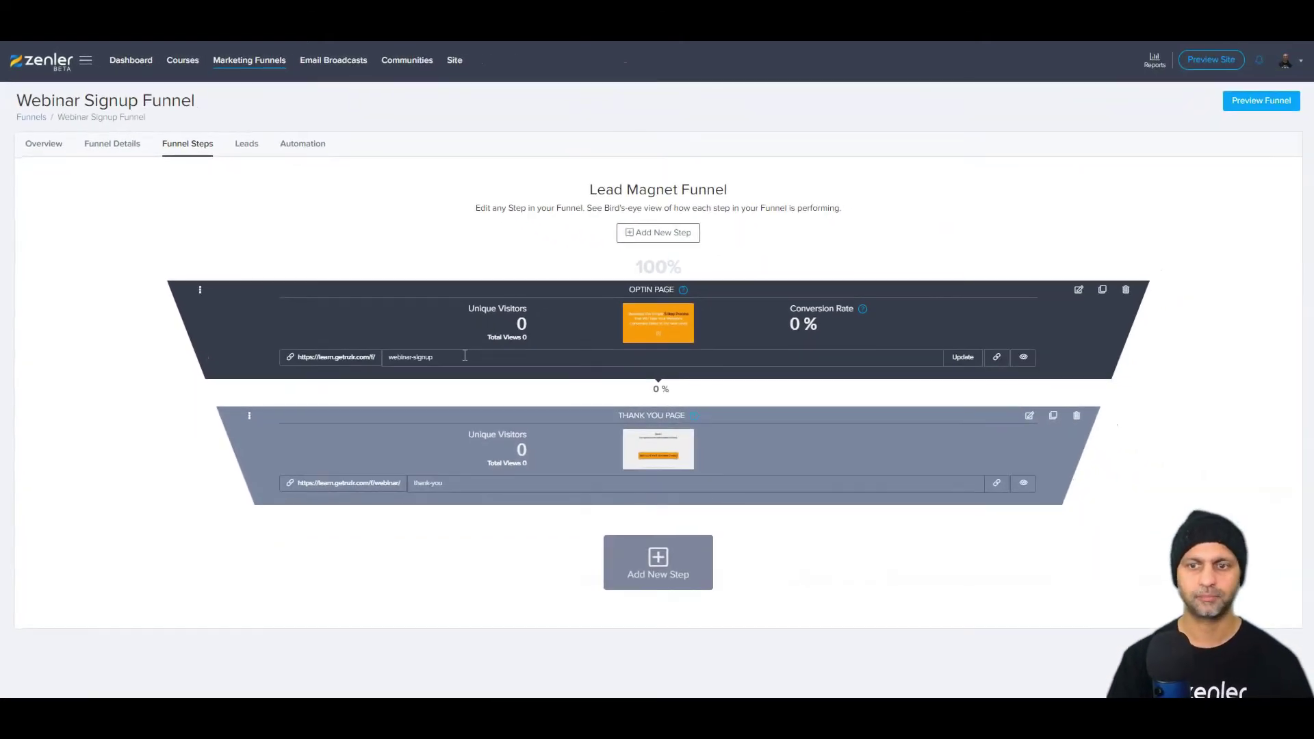
{"action": "left_click", "coordinate": [962, 356]}
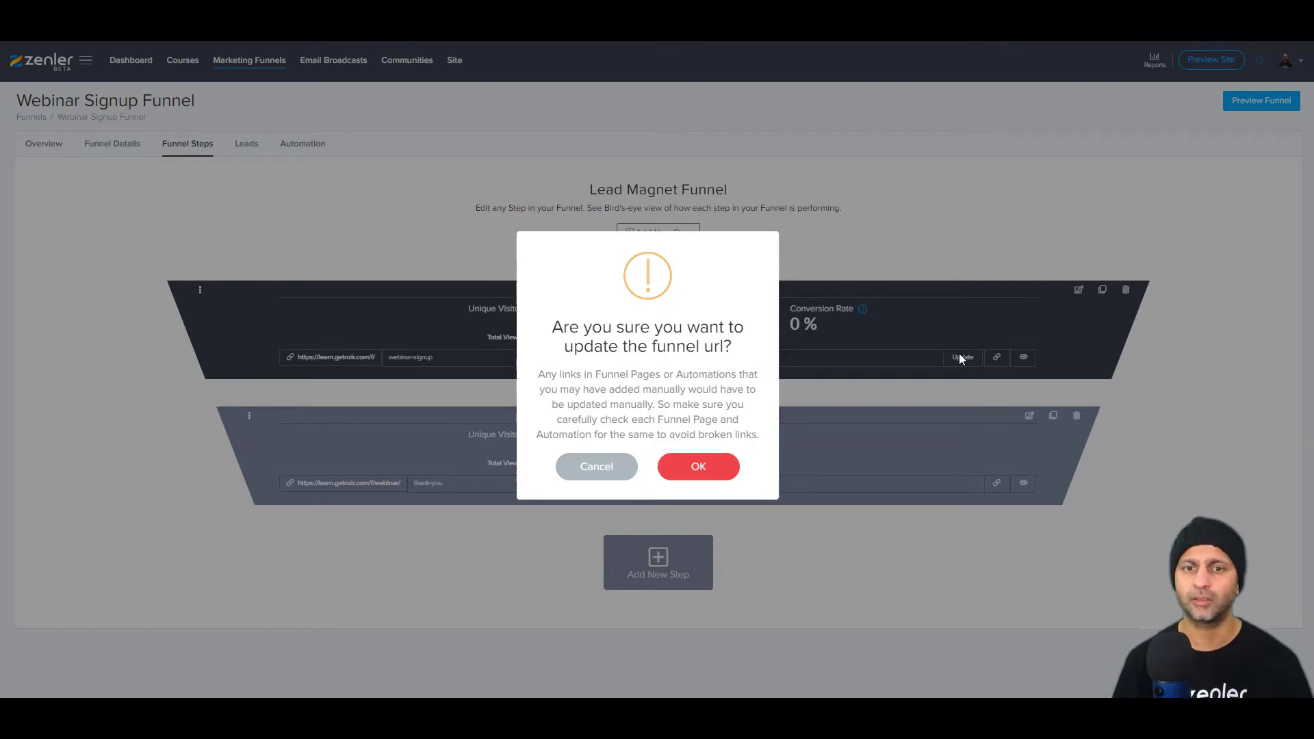
{"action": "left_click", "coordinate": [708, 464]}
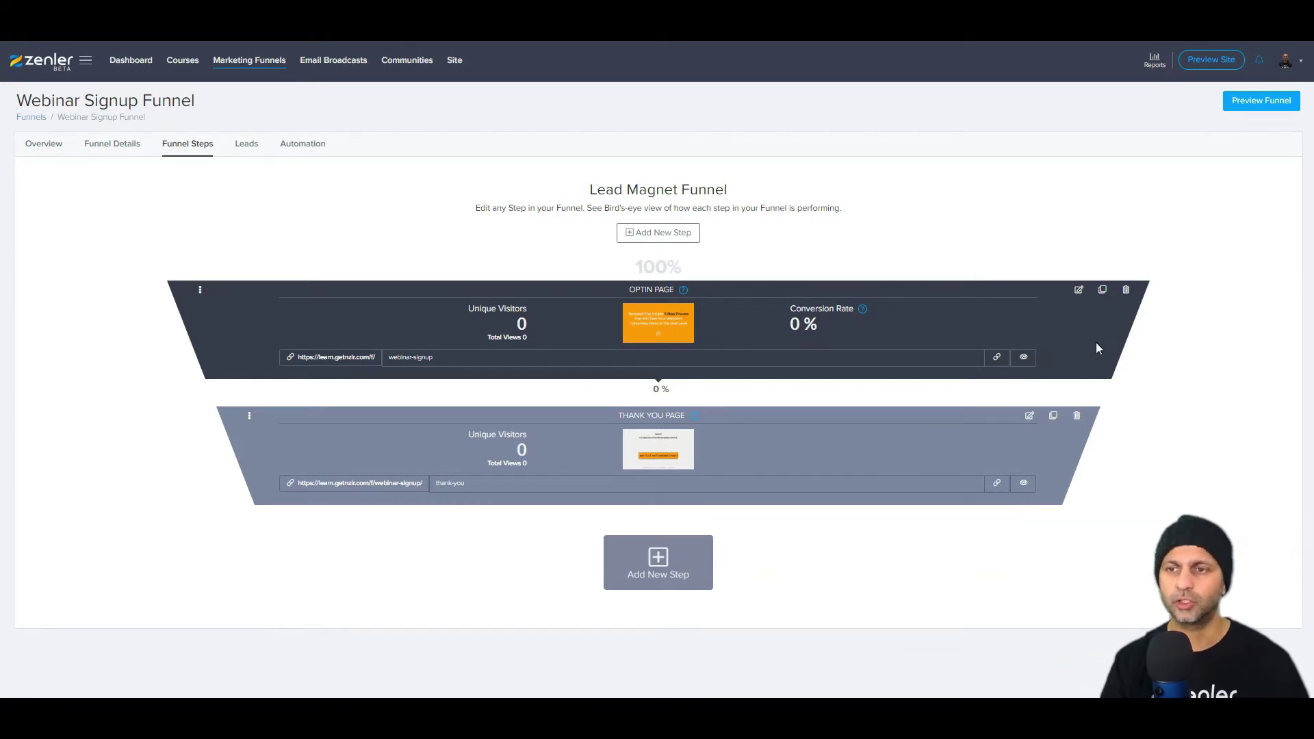
Step: Open the optin page for editing and examine its preview, from the signup form and webinar date through the testimonials, features, countdown and footer
{"action": "left_click", "coordinate": [1077, 292]}
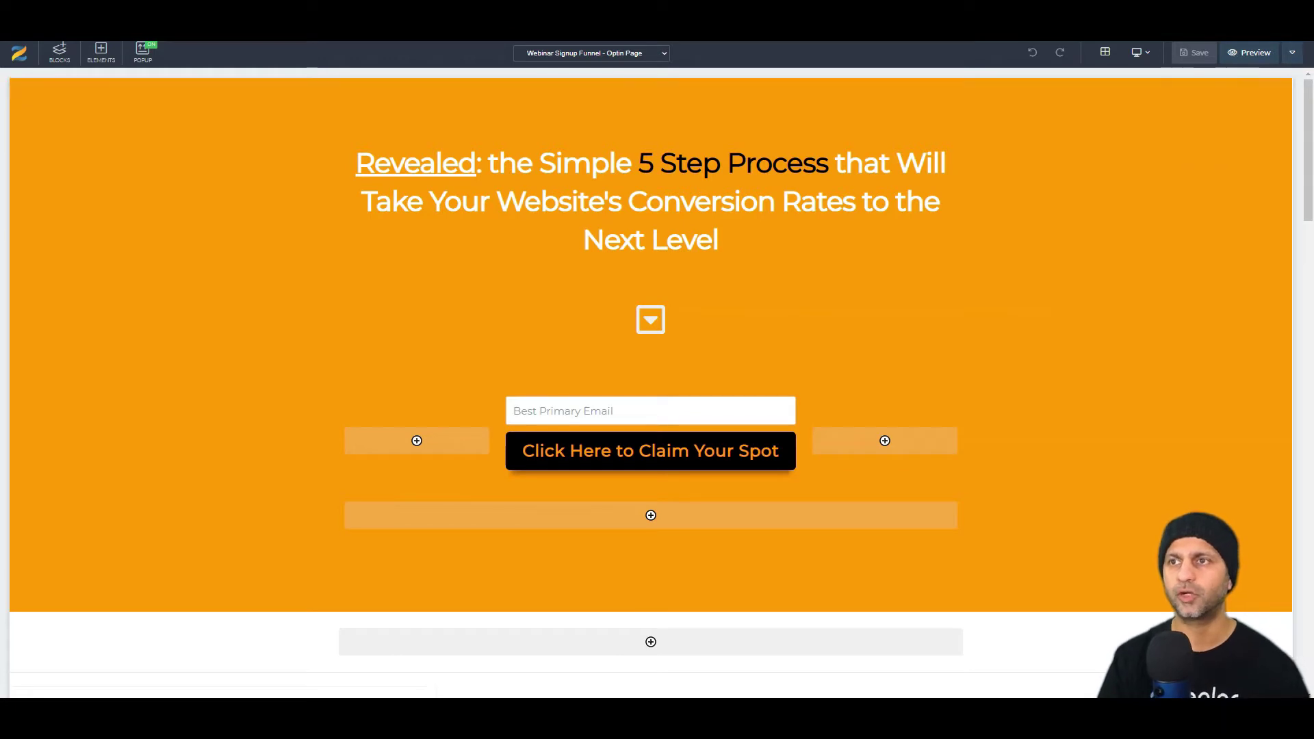
{"action": "left_click", "coordinate": [1246, 57]}
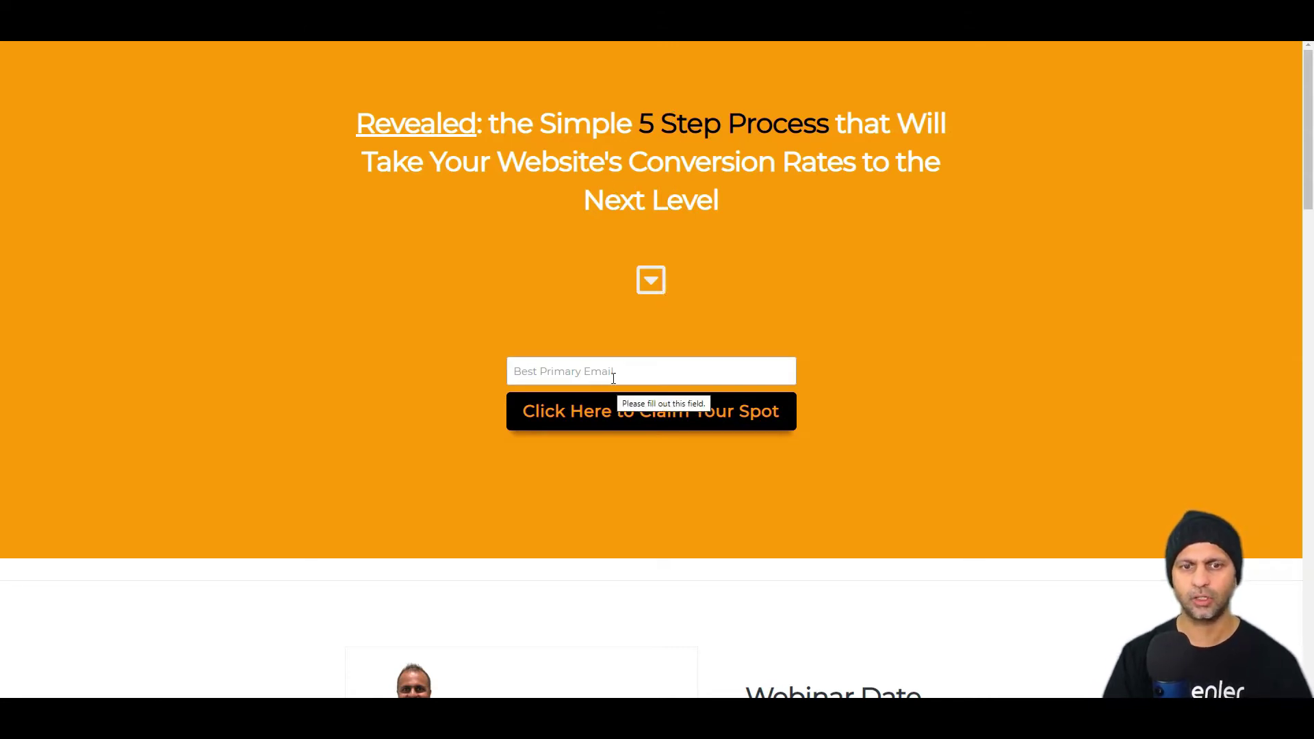
{"action": "scroll", "coordinate": [624, 429], "scroll_direction": "down", "scroll_amount": 6}
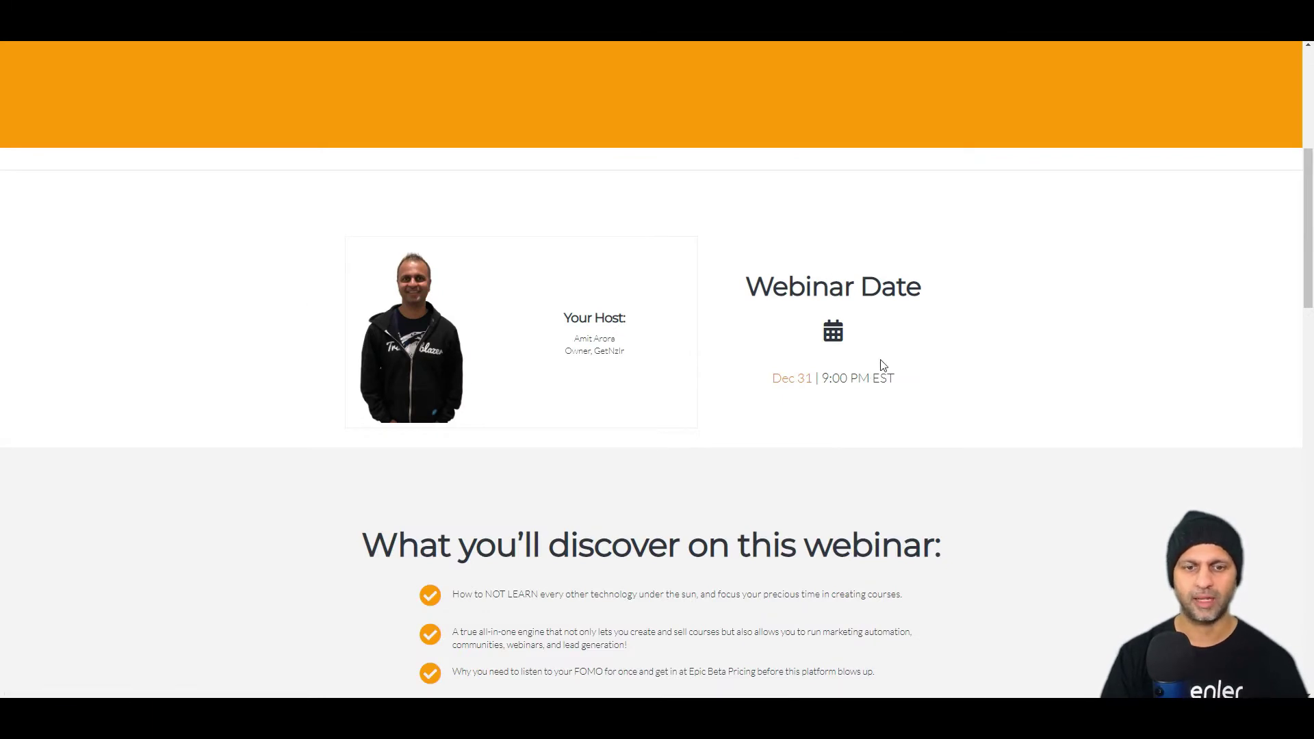
{"action": "scroll", "coordinate": [881, 363], "scroll_direction": "down", "scroll_amount": 3}
{"action": "scroll", "coordinate": [883, 349], "scroll_direction": "down", "scroll_amount": 4}
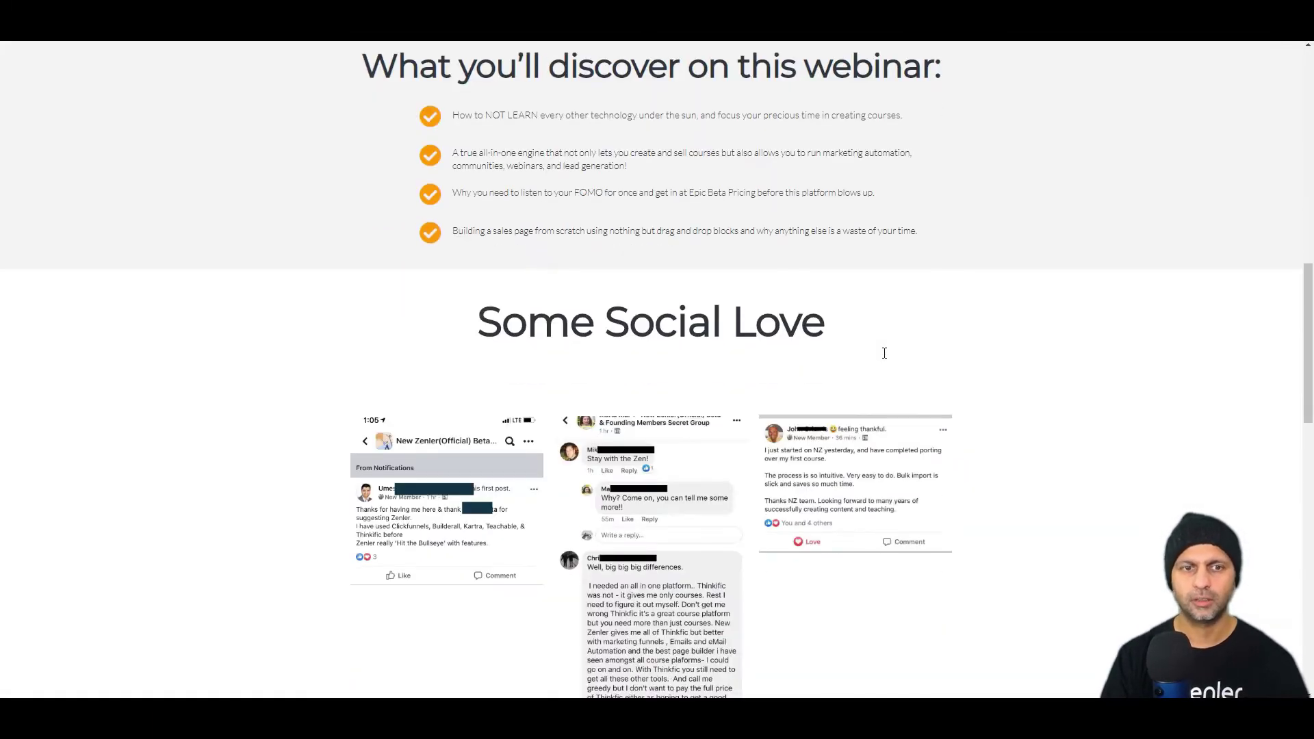
{"action": "scroll", "coordinate": [814, 109], "scroll_direction": "down", "scroll_amount": 4}
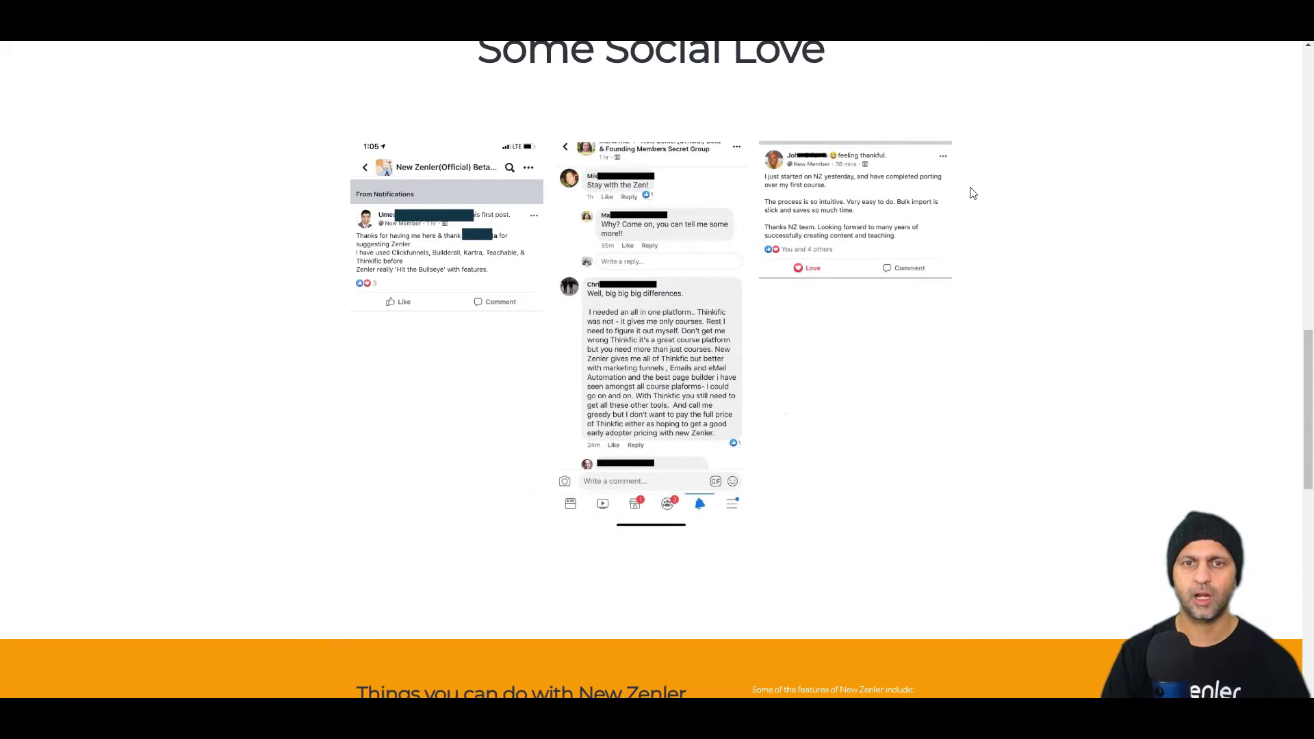
{"action": "scroll", "coordinate": [631, 314], "scroll_direction": "down", "scroll_amount": 5}
{"action": "scroll", "coordinate": [632, 316], "scroll_direction": "down", "scroll_amount": 3}
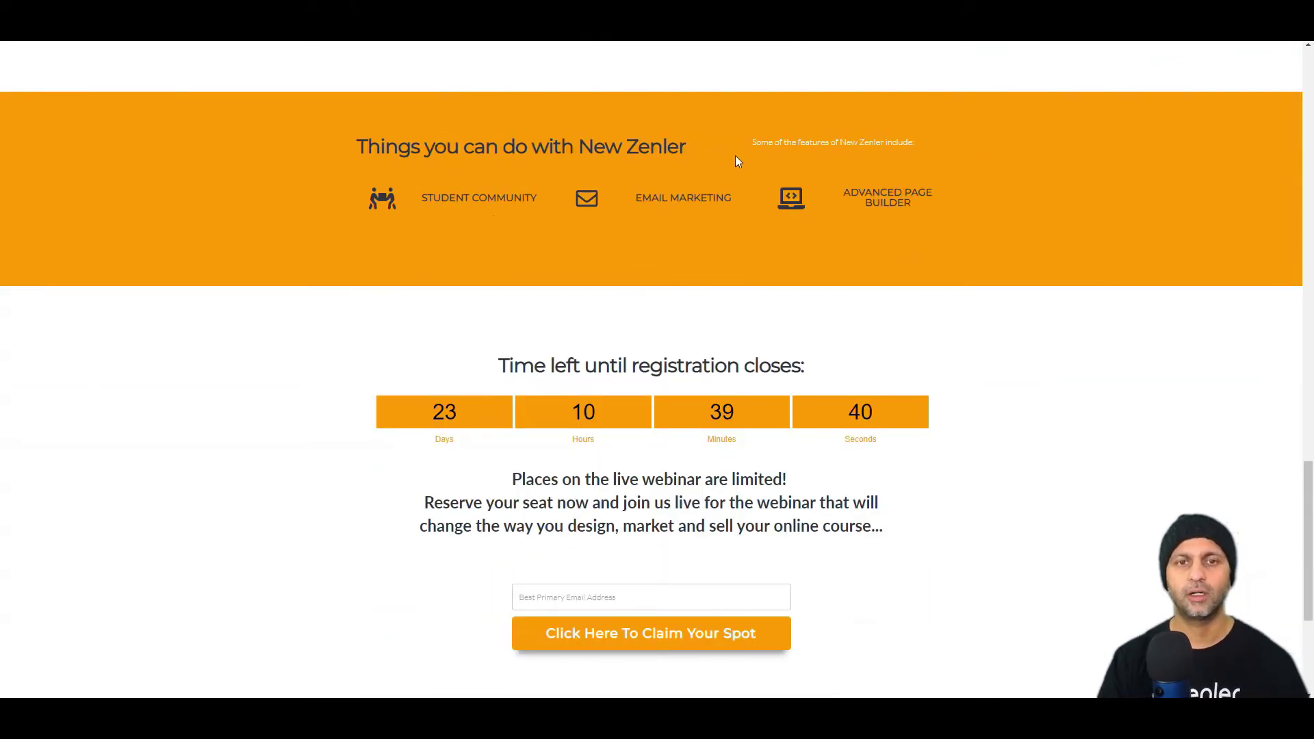
{"action": "left_click_drag", "start_coordinate": [479, 151], "coordinate": [827, 150]}
{"action": "left_click", "coordinate": [970, 166]}
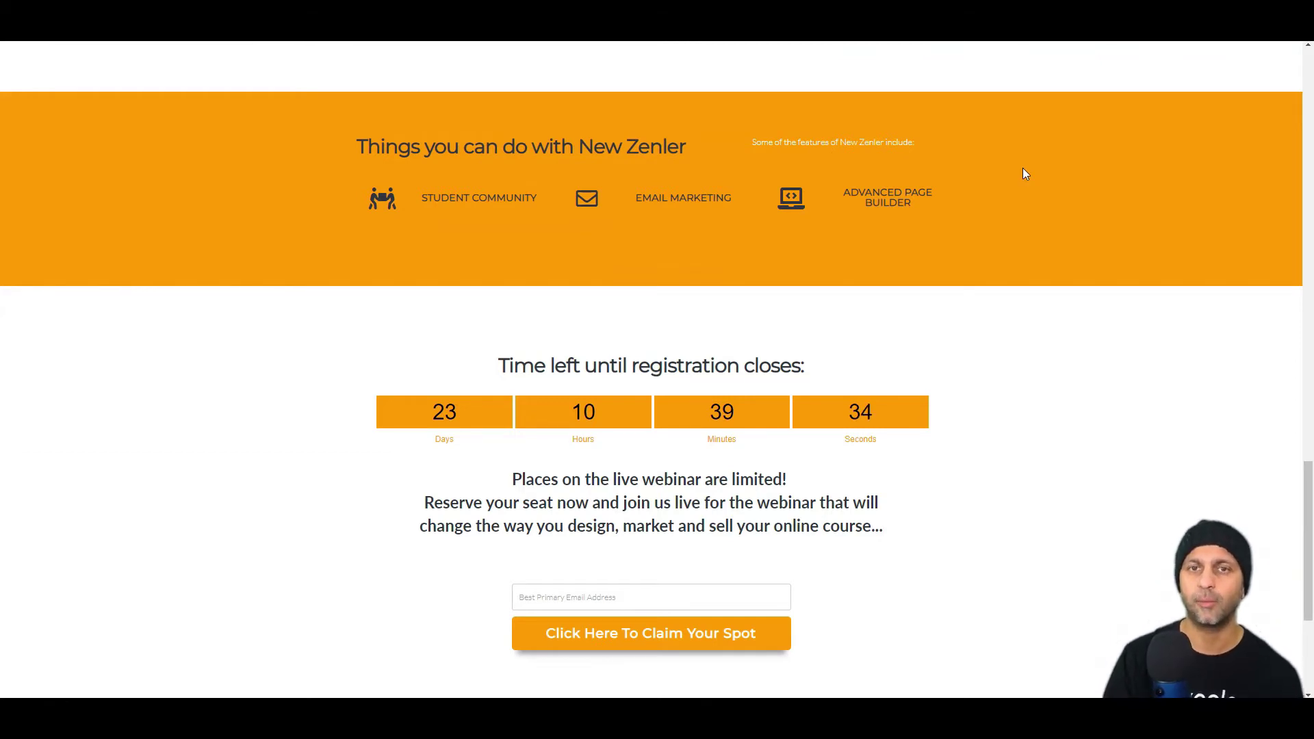
{"action": "scroll", "coordinate": [1023, 167], "scroll_direction": "down", "scroll_amount": 3}
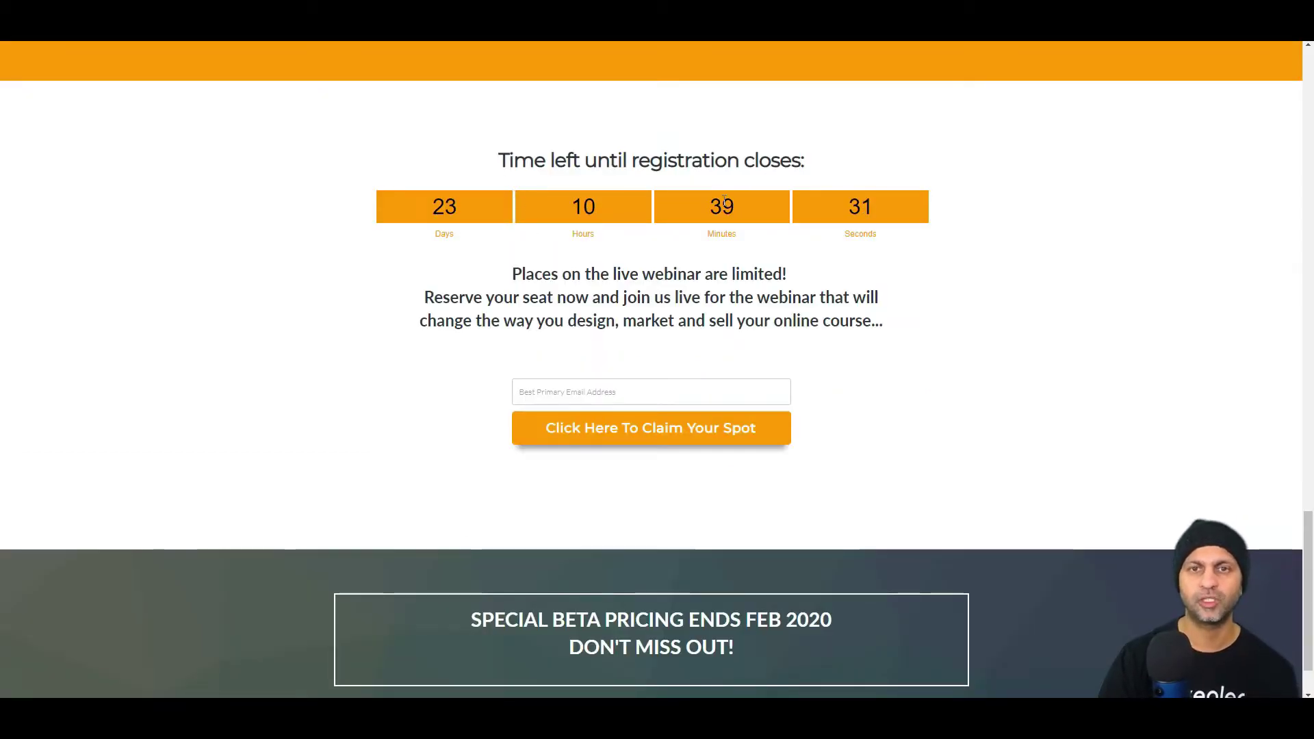
{"action": "scroll", "coordinate": [724, 199], "scroll_direction": "down", "scroll_amount": 2}
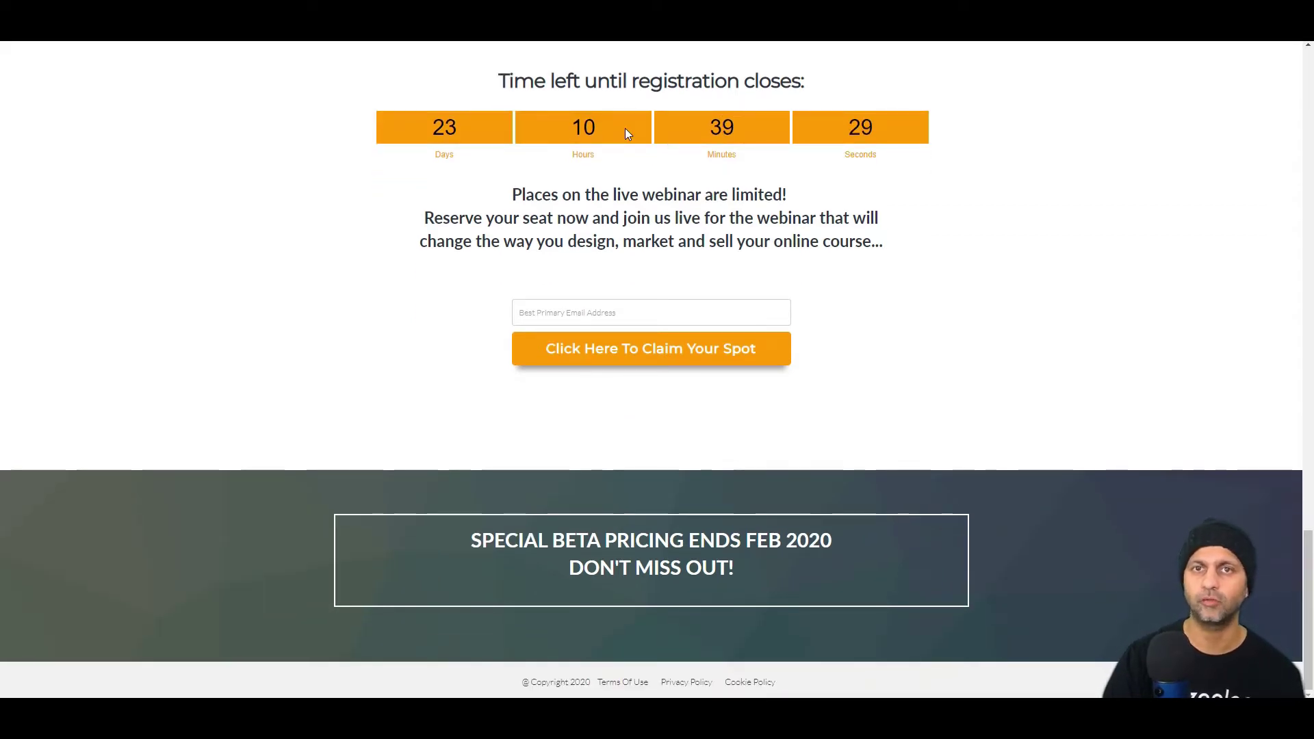
{"action": "left_click_drag", "start_coordinate": [512, 194], "coordinate": [897, 248]}
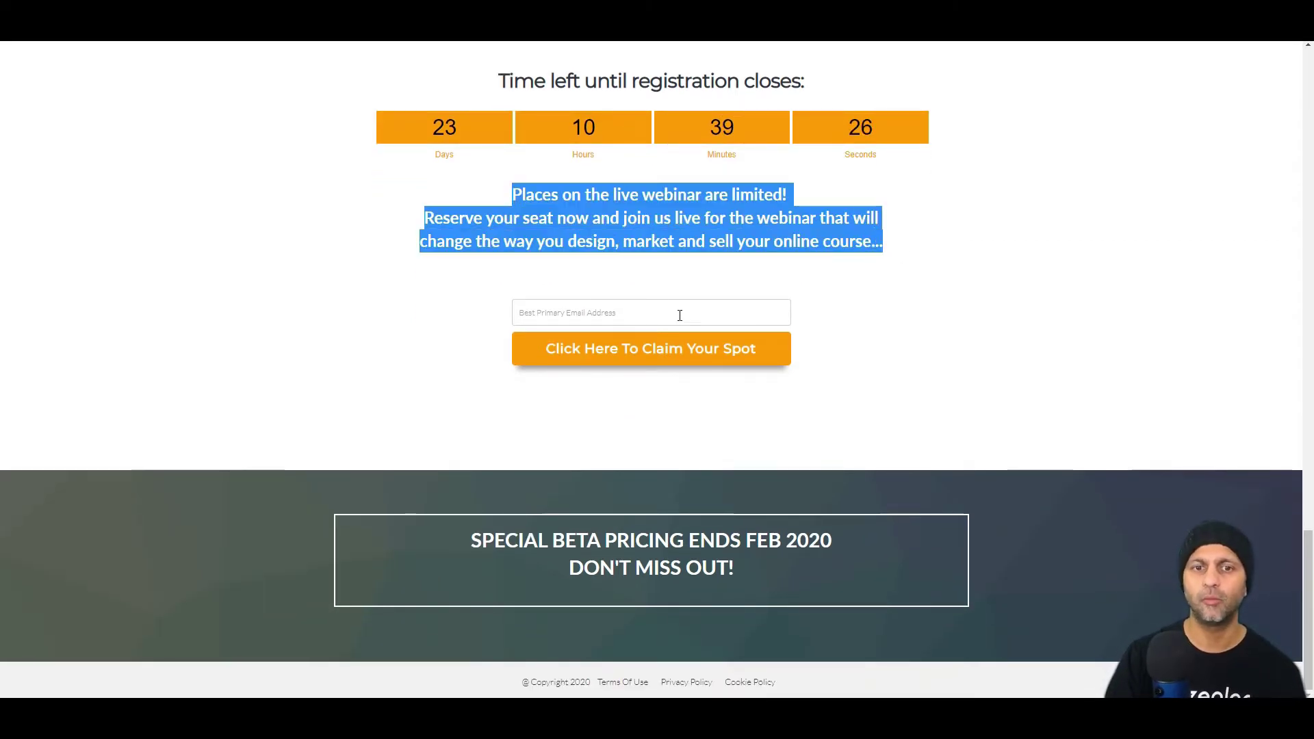
{"action": "left_click", "coordinate": [631, 315]}
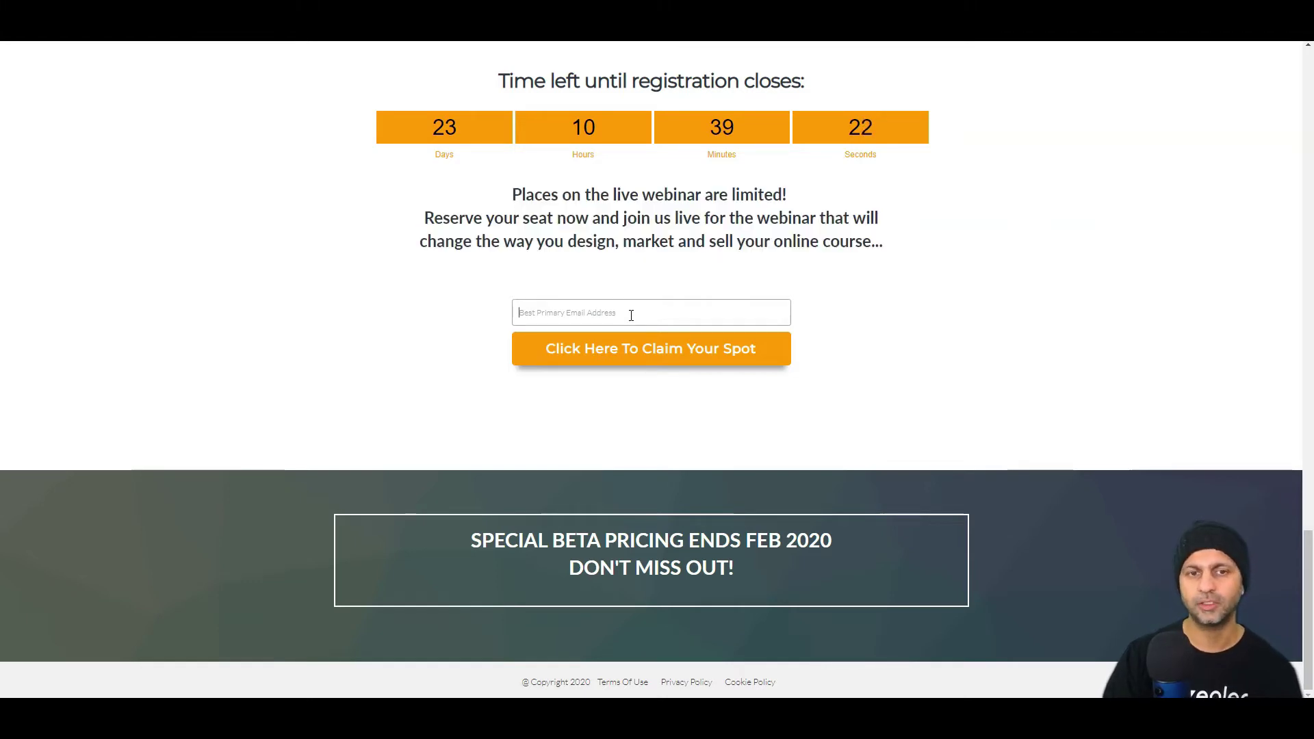
{"action": "scroll", "coordinate": [631, 315], "scroll_direction": "up", "scroll_amount": 20}
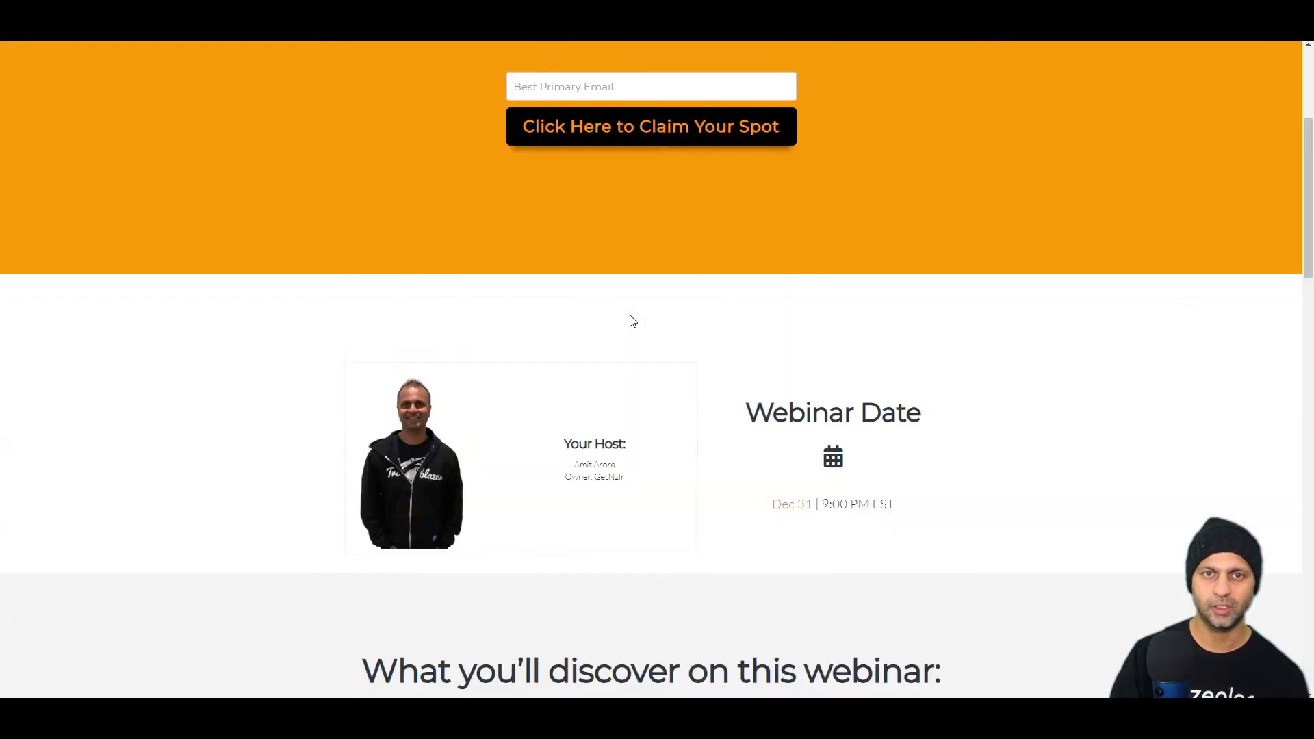
Step: Submit the optin page's signup form with a test email address and review the registration confirmation page
{"action": "scroll", "coordinate": [633, 321], "scroll_direction": "up", "scroll_amount": 4}
{"action": "left_click", "coordinate": [604, 365]}
{"action": "key", "text": "ctrl+v"}
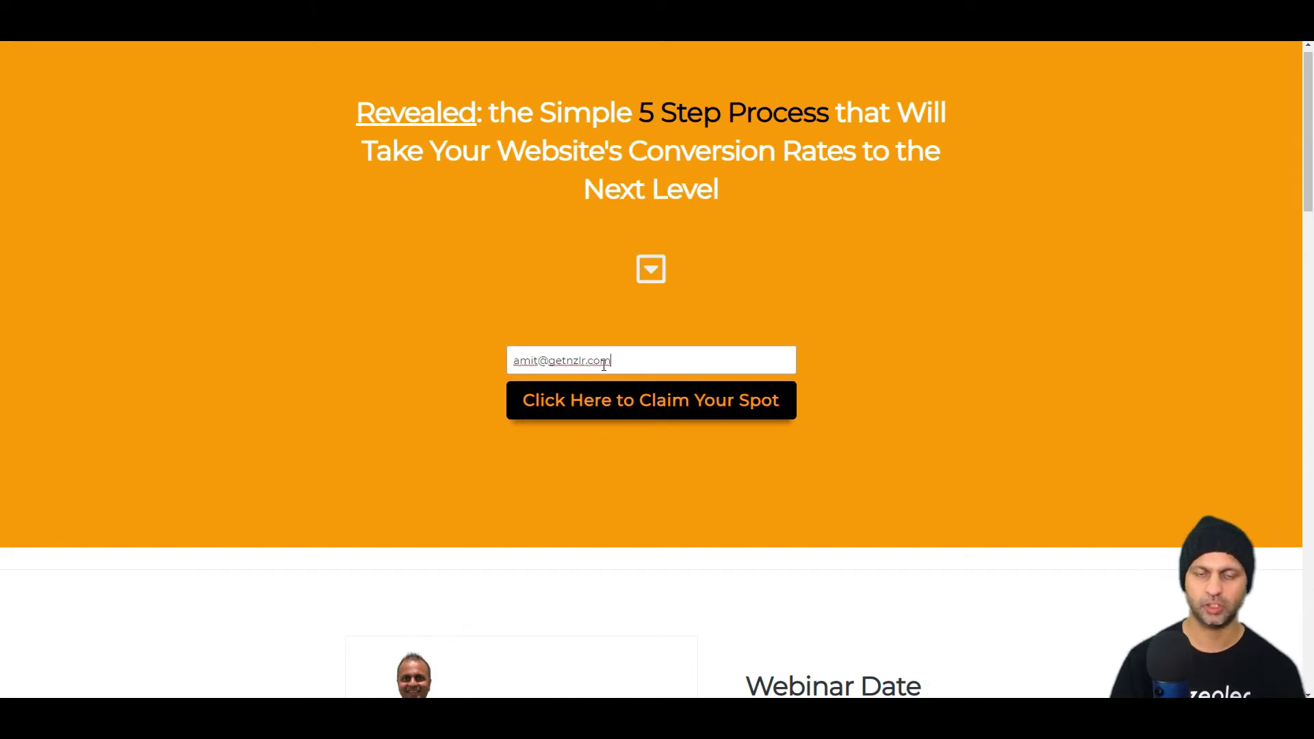
{"action": "left_click", "coordinate": [638, 405]}
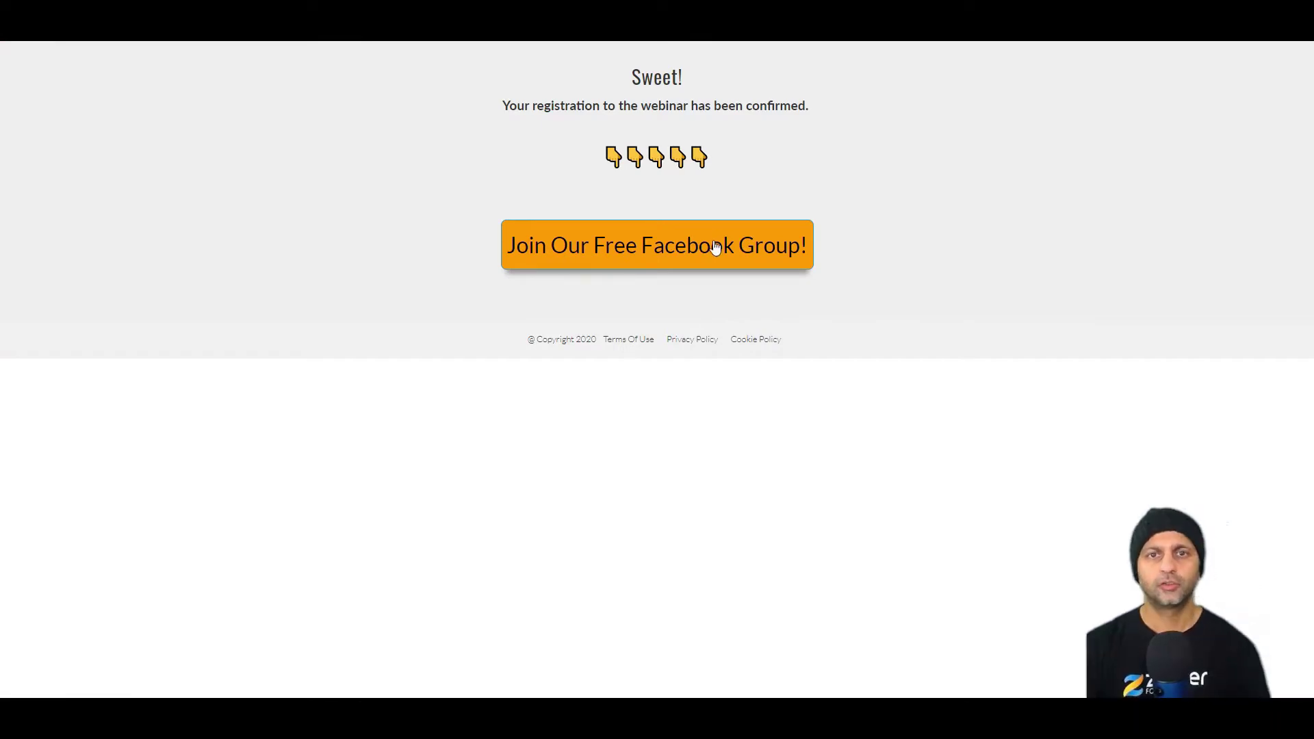
{"action": "left_click_drag", "start_coordinate": [581, 107], "coordinate": [827, 112]}
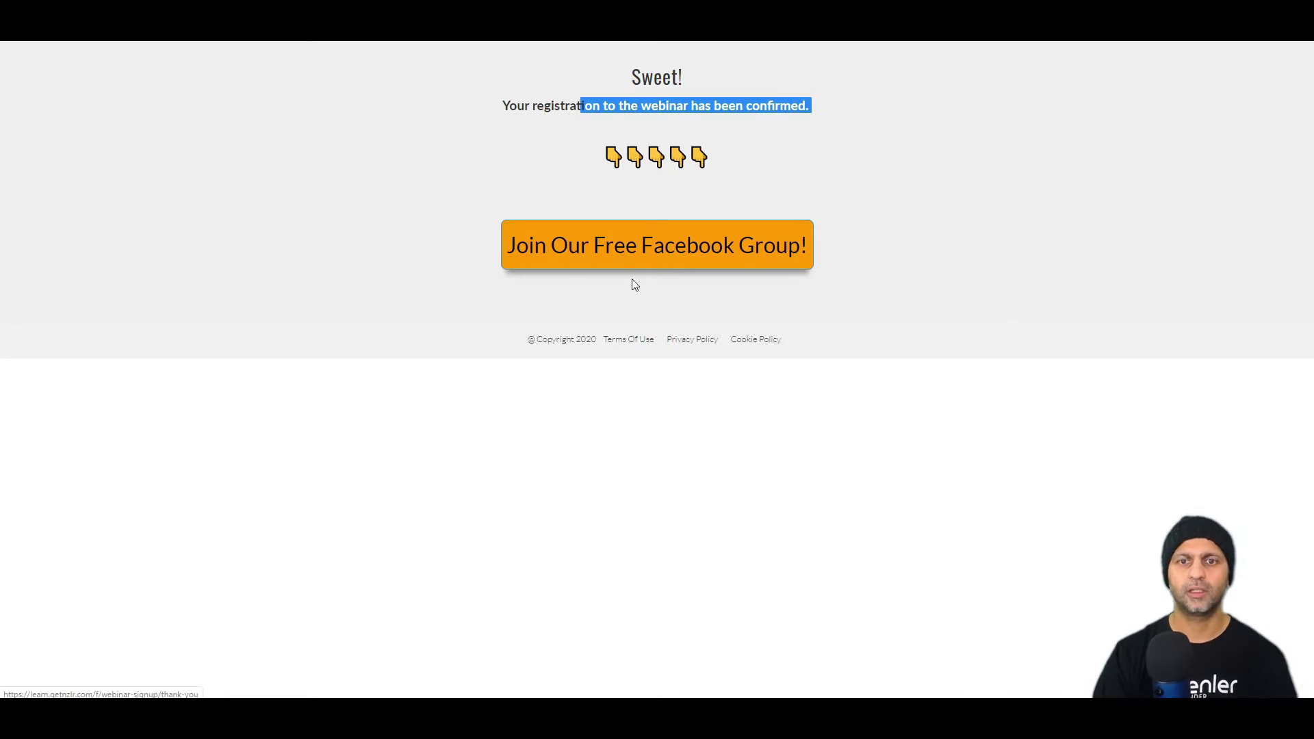
{"action": "left_click", "coordinate": [688, 237]}
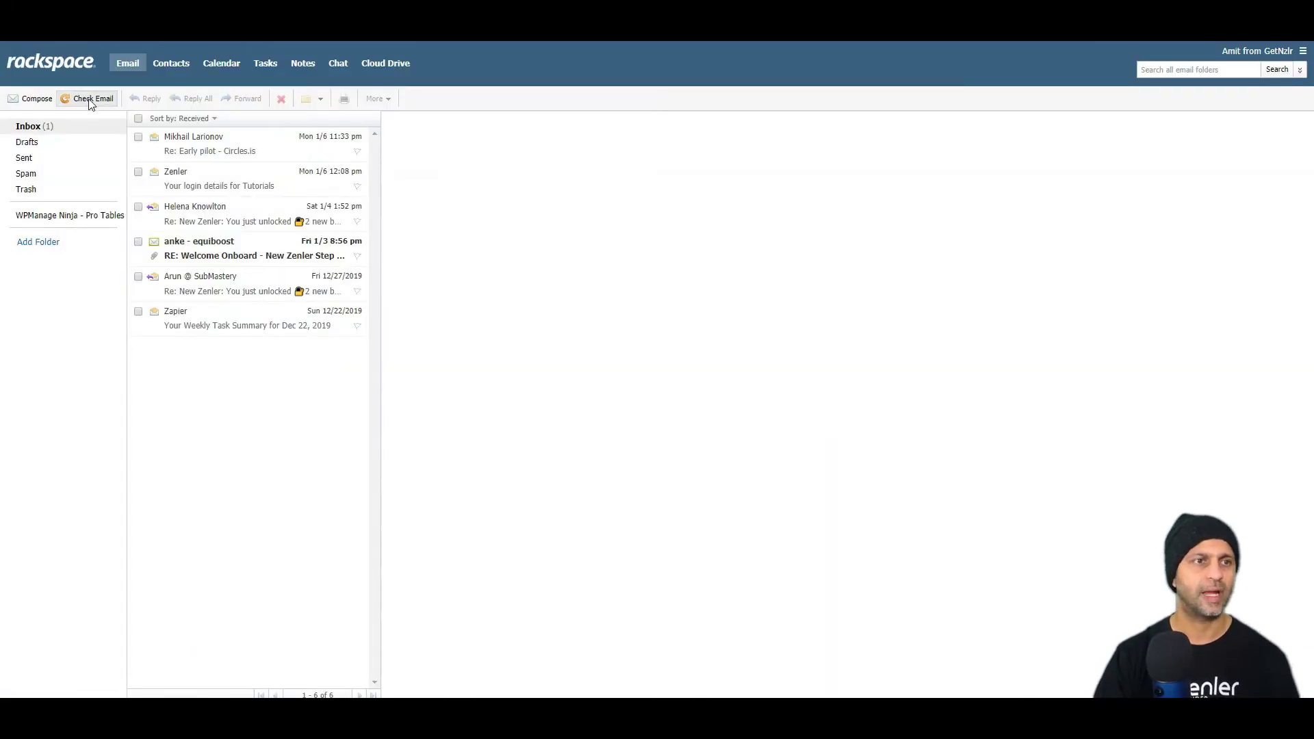
Step: Check the Rackspace inbox for new mail and read the "Webinar Invite" message
{"action": "left_click", "coordinate": [89, 100]}
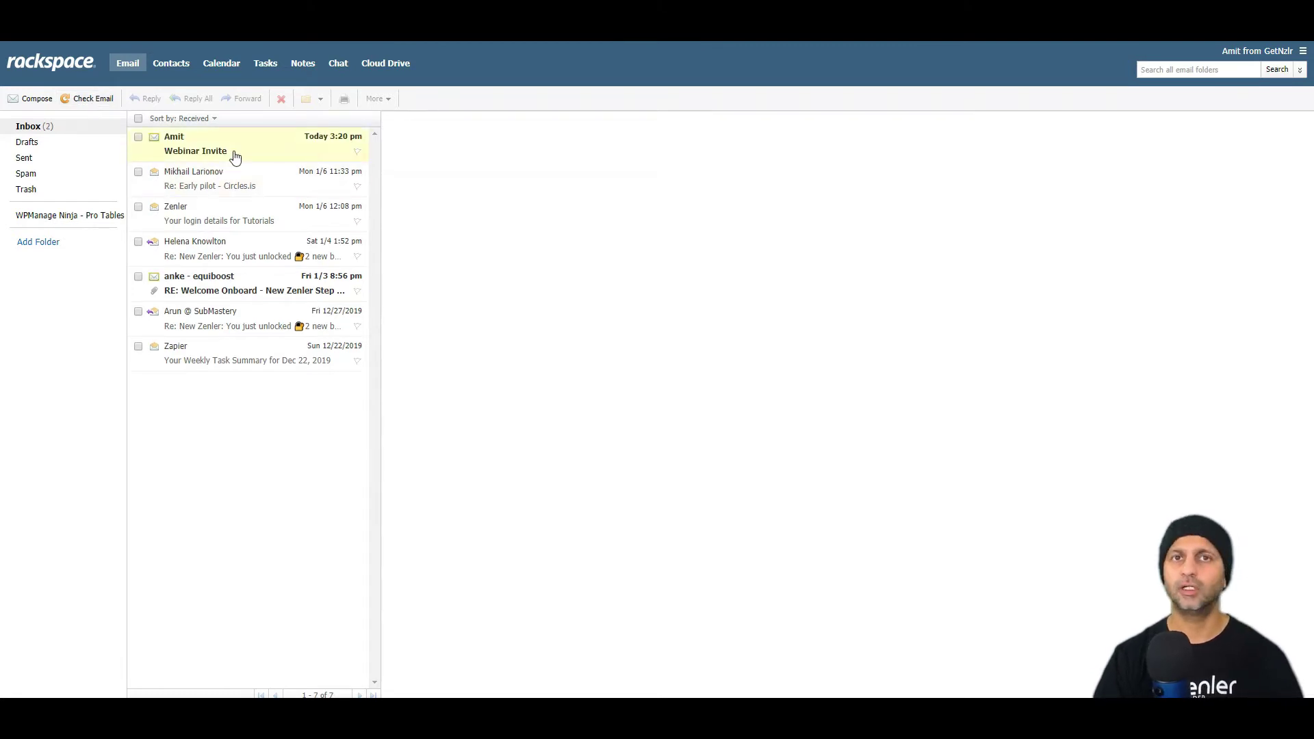
{"action": "left_click", "coordinate": [234, 156]}
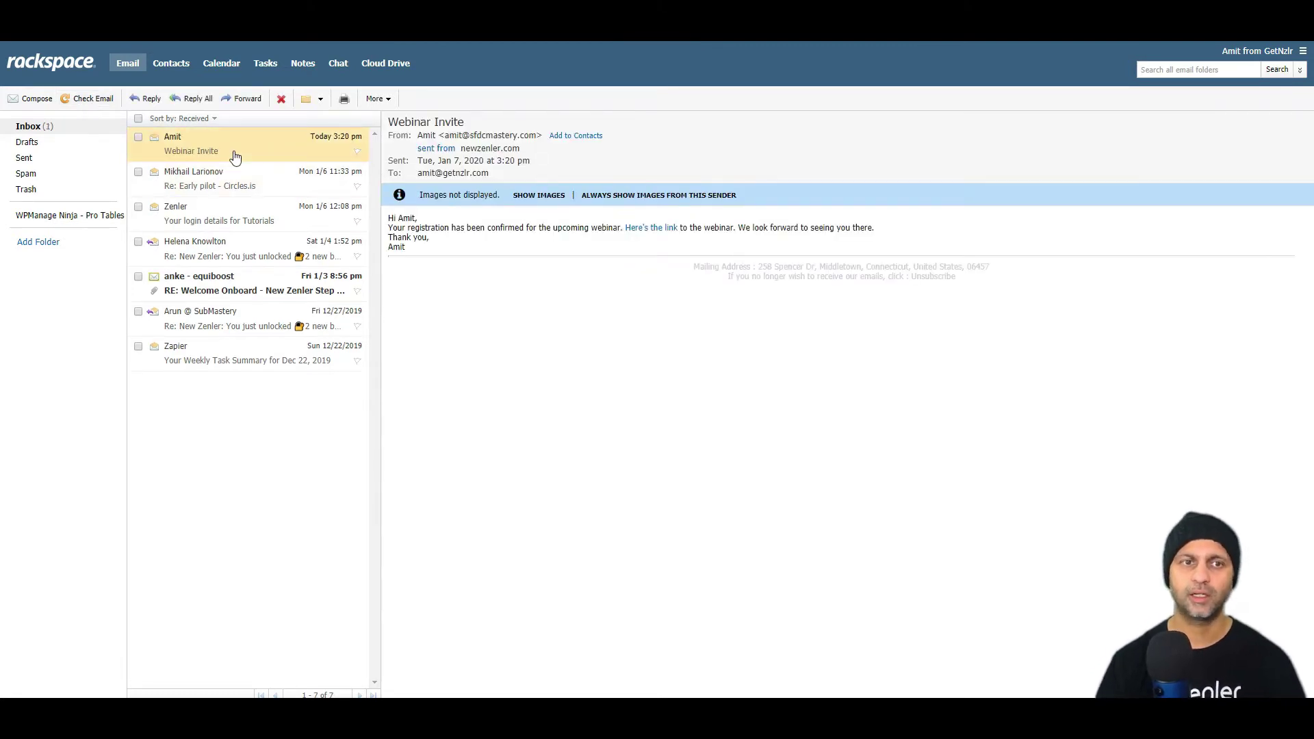
{"action": "left_click_drag", "start_coordinate": [406, 248], "coordinate": [388, 218]}
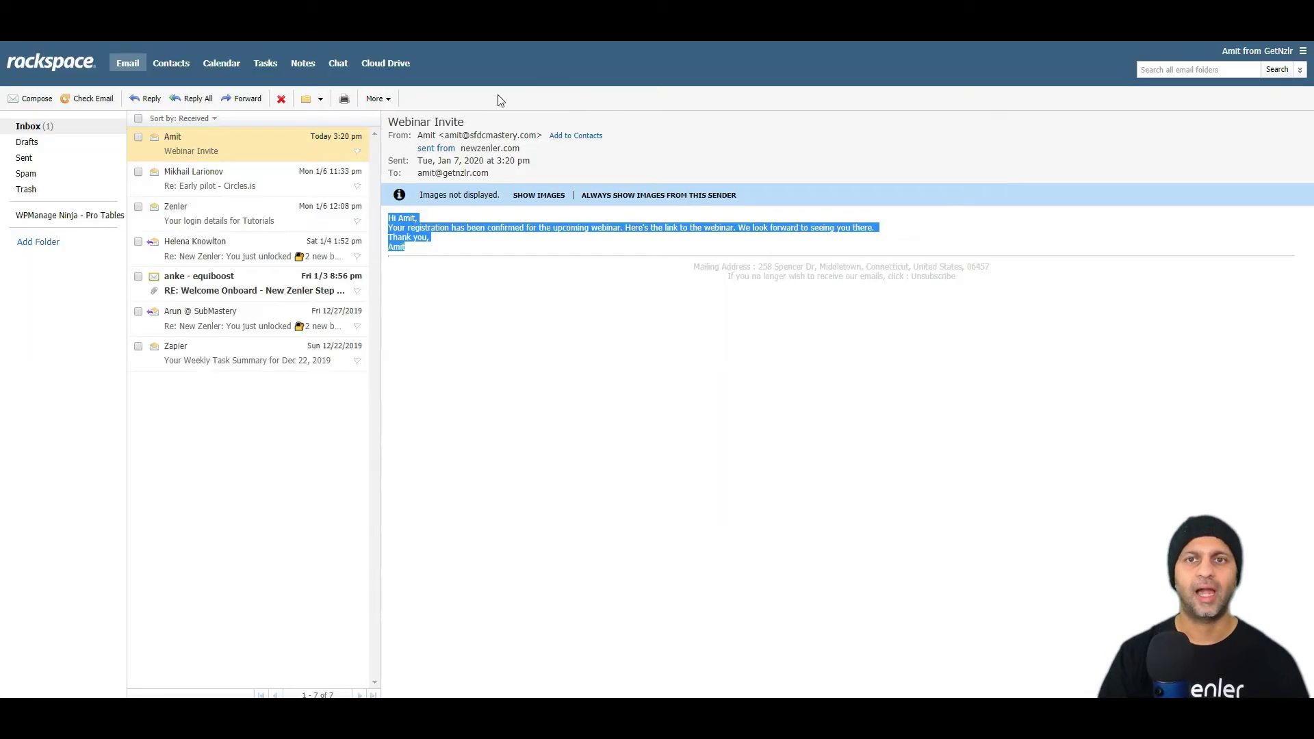
{"action": "left_click", "coordinate": [409, 218]}
{"action": "left_click_drag", "start_coordinate": [407, 218], "coordinate": [400, 217]}
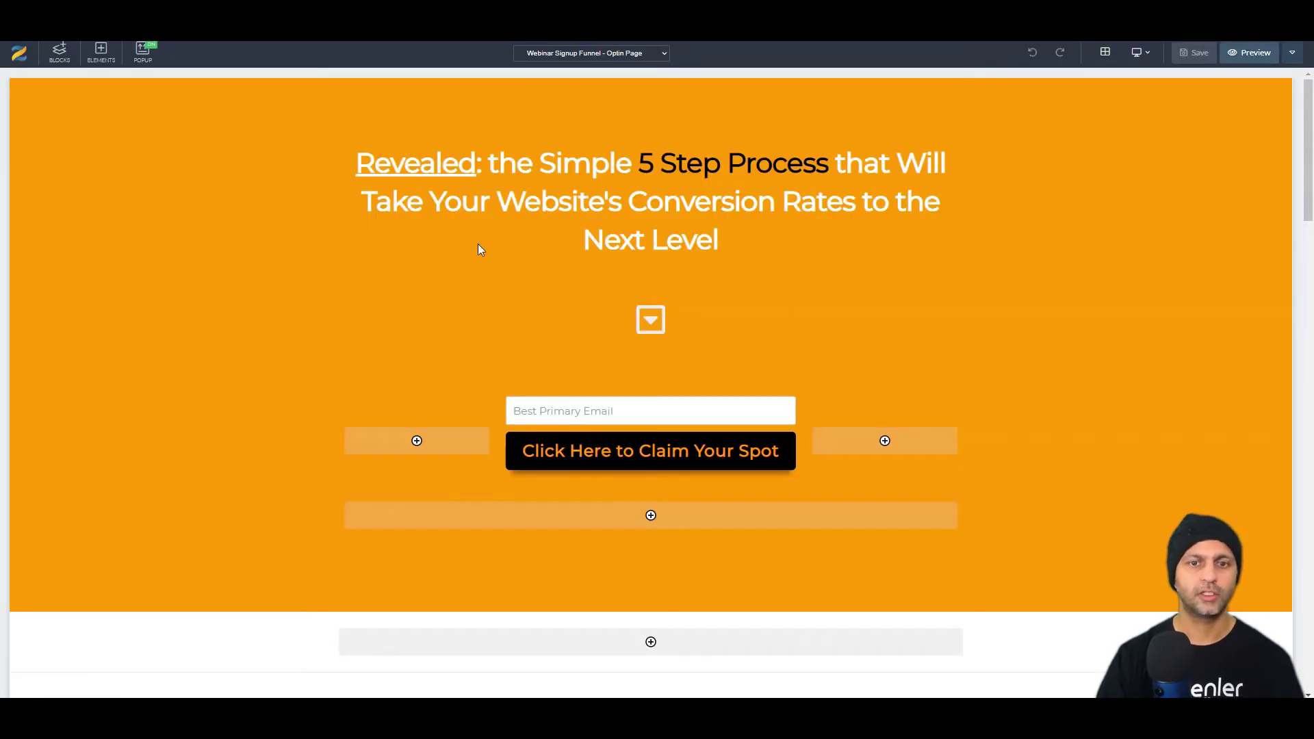
Step: In the optin page editor, insert a 100% row below the headline and arrow icon and add an input field to it
{"action": "left_click", "coordinate": [670, 171]}
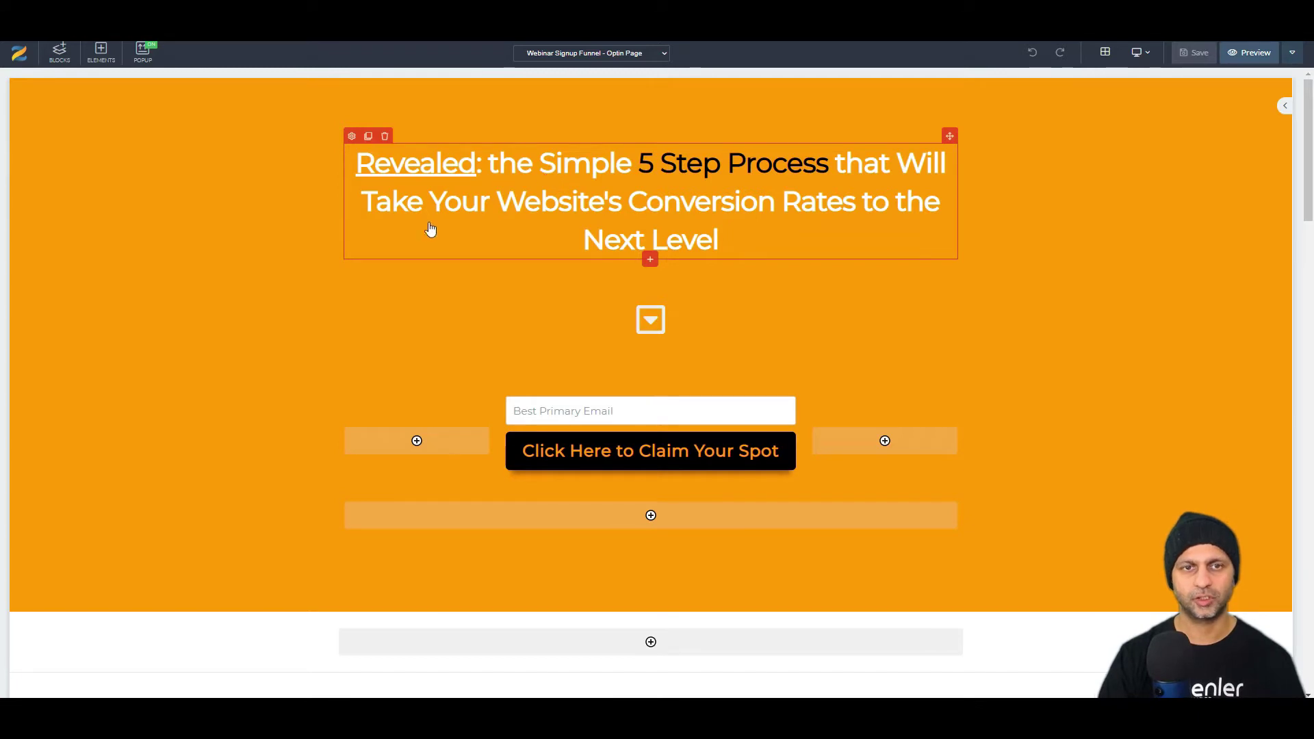
{"action": "scroll", "coordinate": [585, 206], "scroll_direction": "down", "scroll_amount": 4}
{"action": "scroll", "coordinate": [585, 205], "scroll_direction": "up", "scroll_amount": 4}
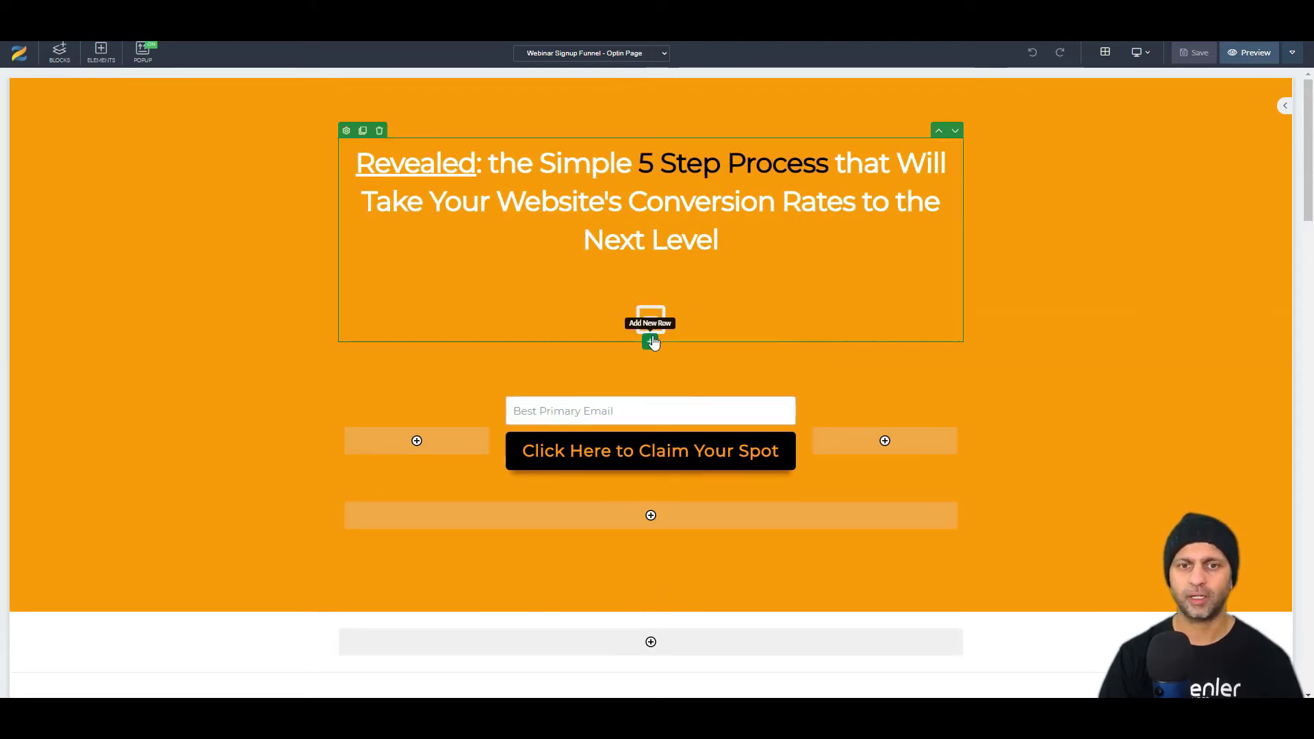
{"action": "left_click", "coordinate": [651, 342]}
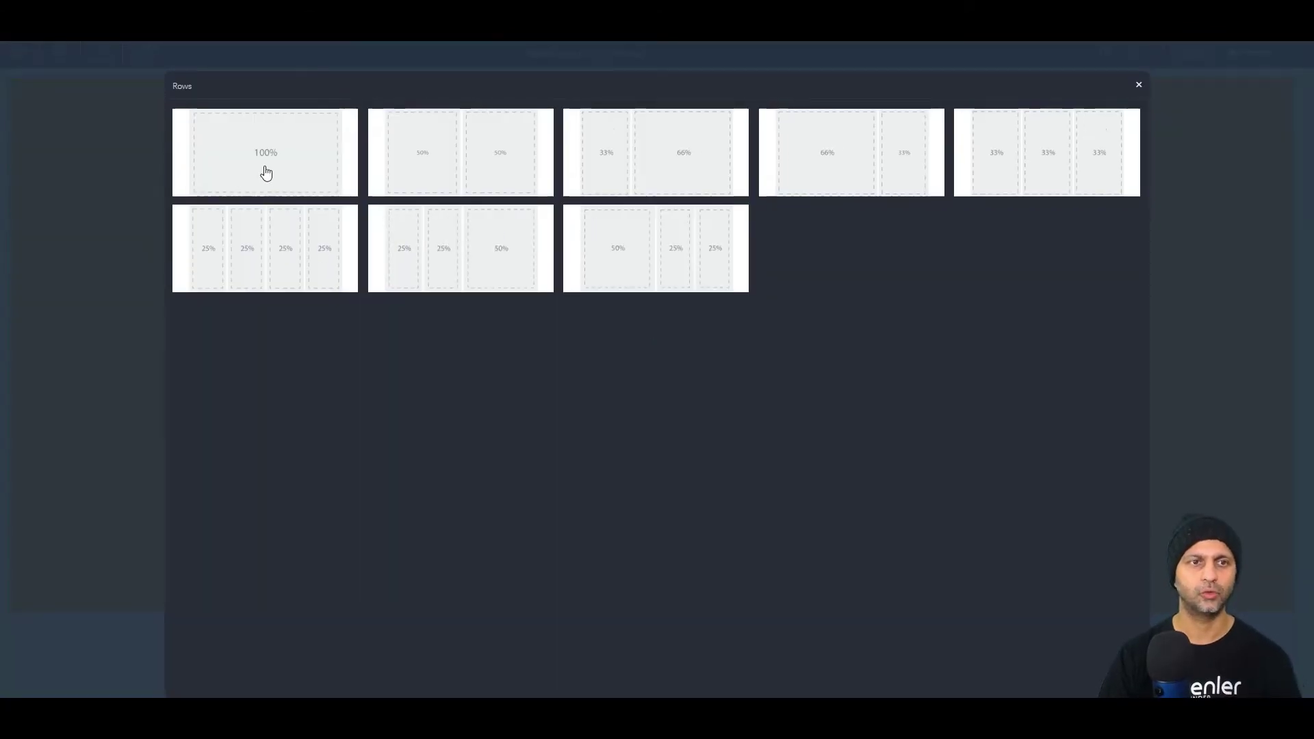
{"action": "left_click", "coordinate": [265, 173]}
{"action": "left_click", "coordinate": [651, 368]}
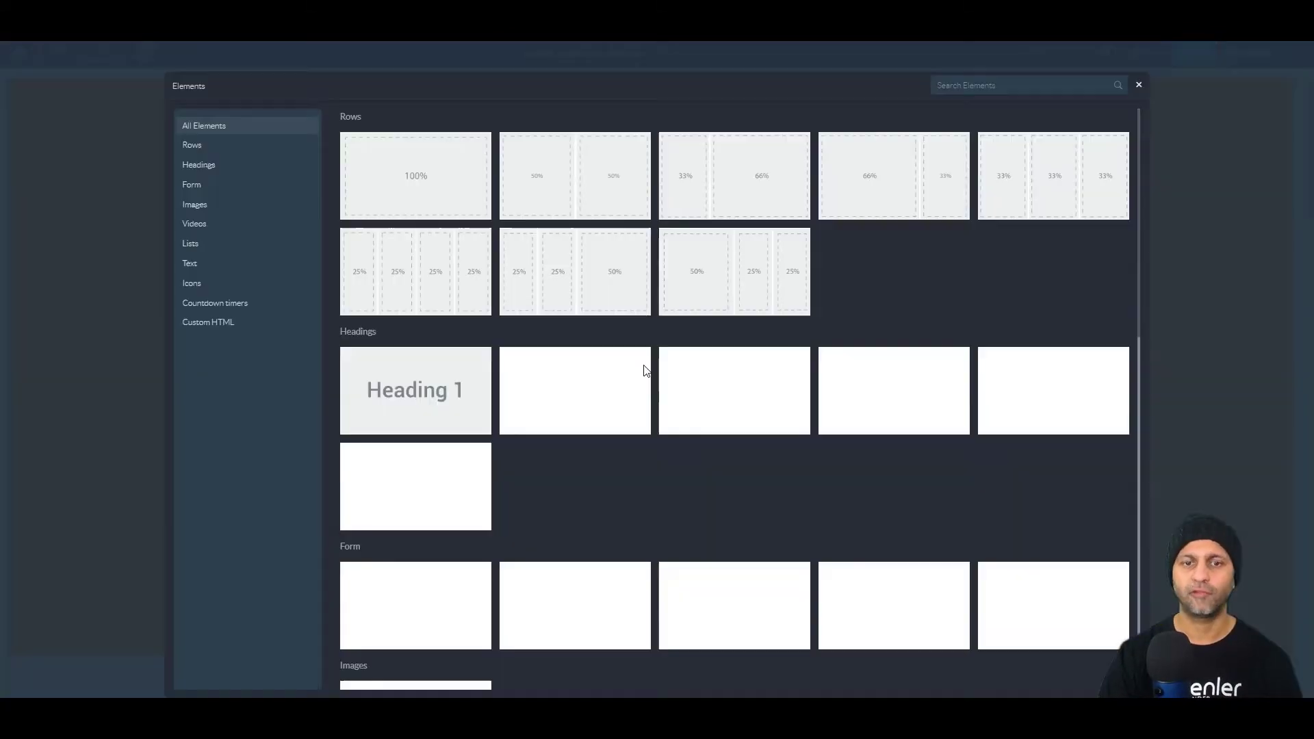
{"action": "scroll", "coordinate": [881, 350], "scroll_direction": "down", "scroll_amount": 1}
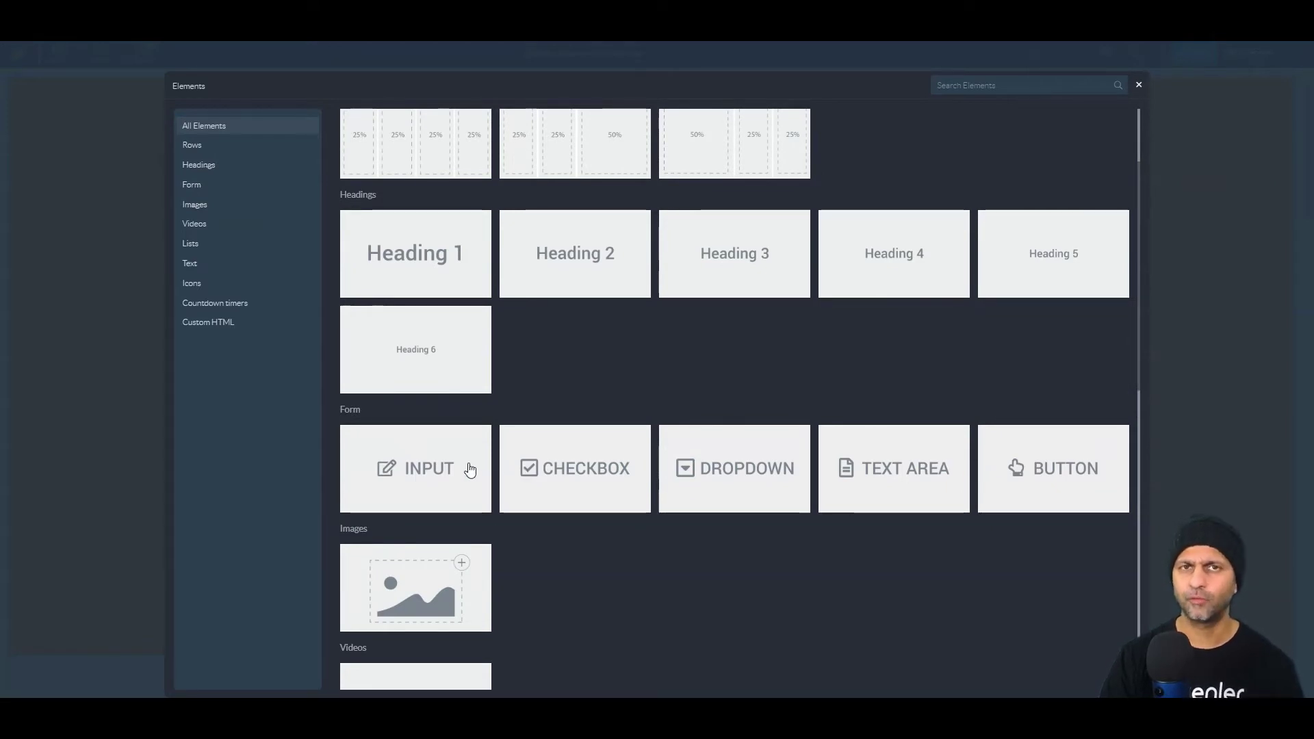
{"action": "left_click", "coordinate": [417, 473]}
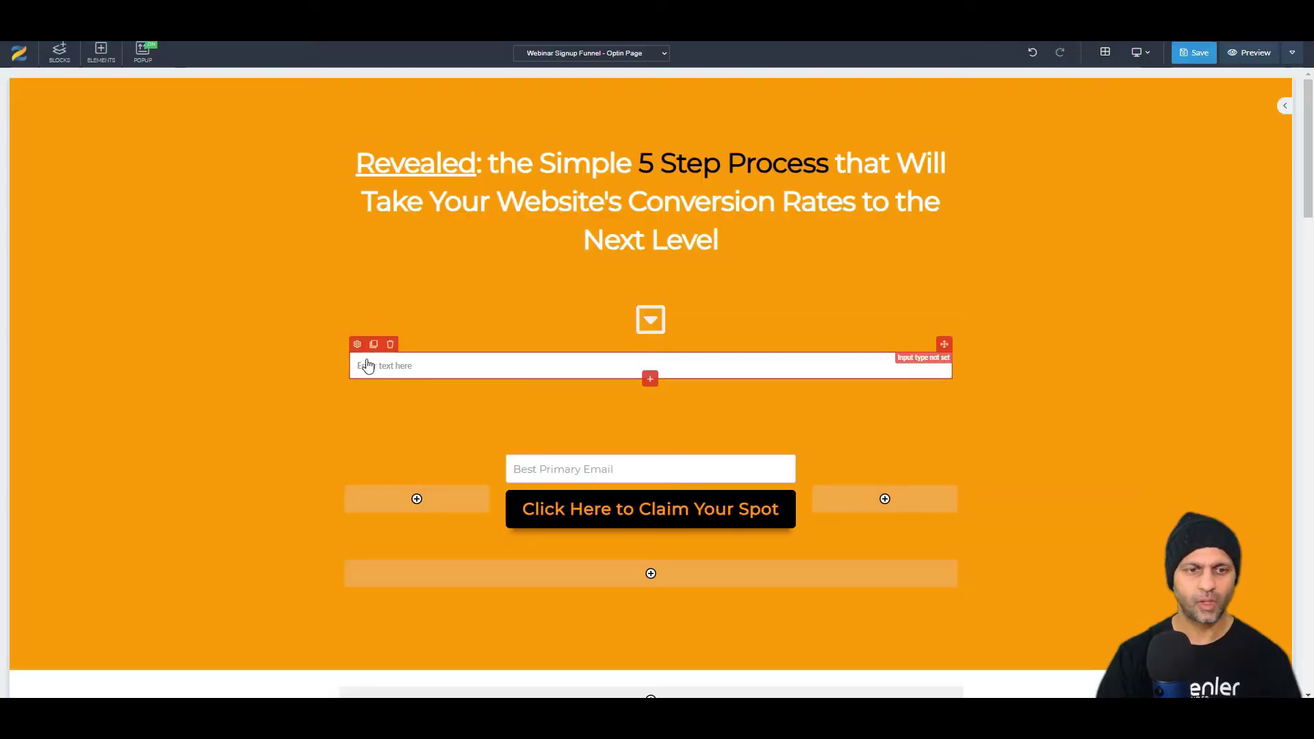
Step: Set the new input field's type to Email and its placeholder text to "Your Best Primary Email Address"
{"action": "left_click", "coordinate": [900, 356]}
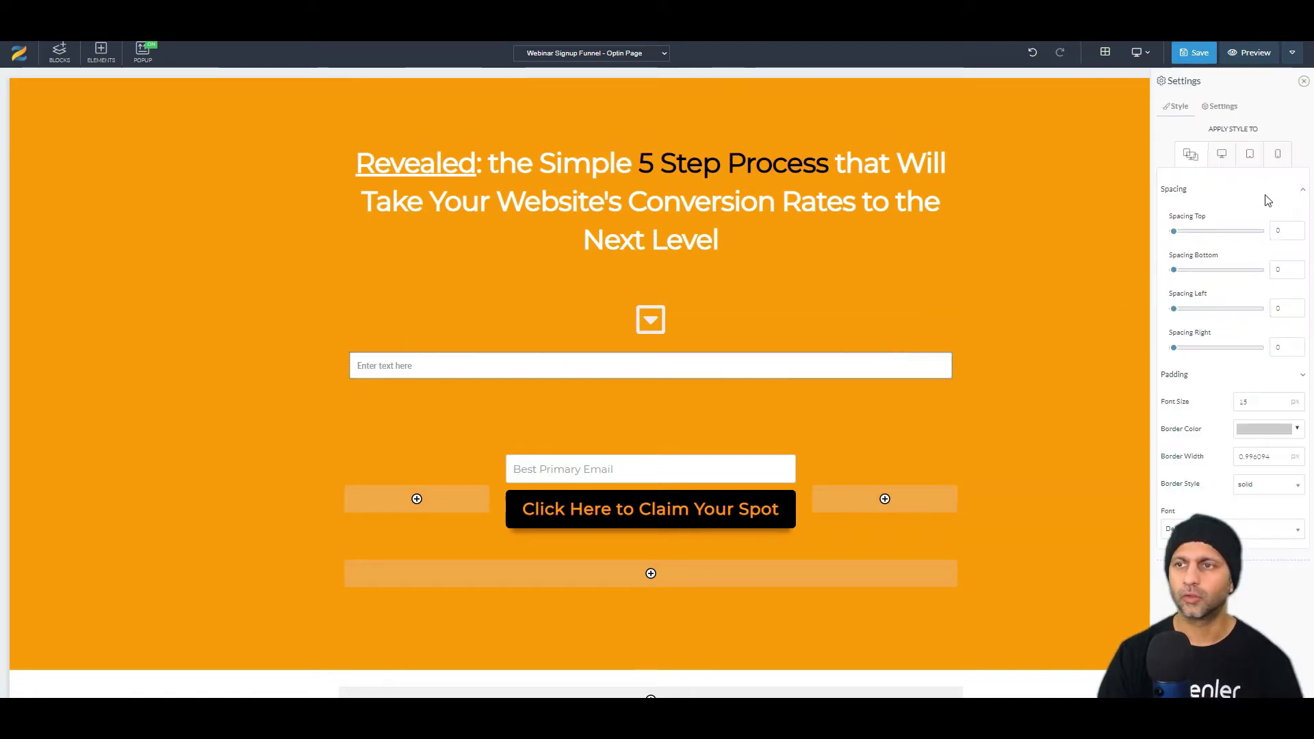
{"action": "left_click", "coordinate": [1223, 106]}
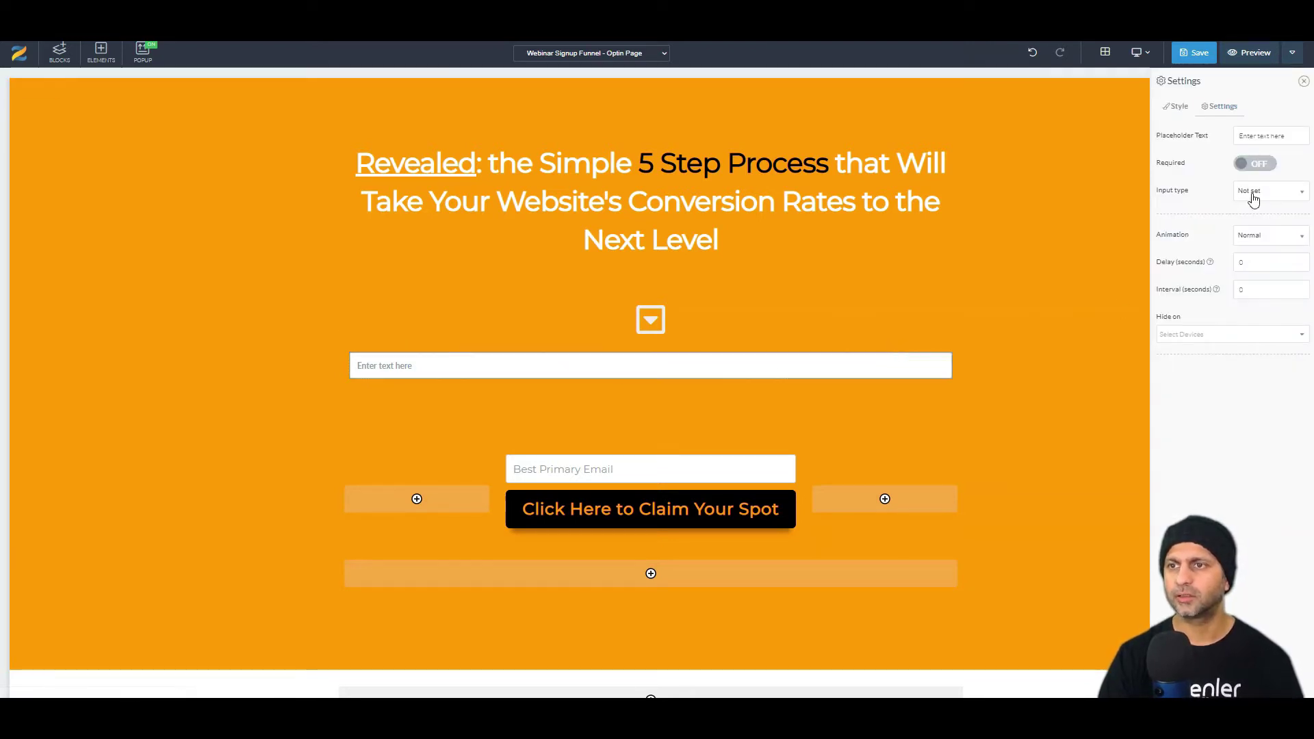
{"action": "left_click", "coordinate": [1251, 193]}
{"action": "left_click", "coordinate": [1263, 244]}
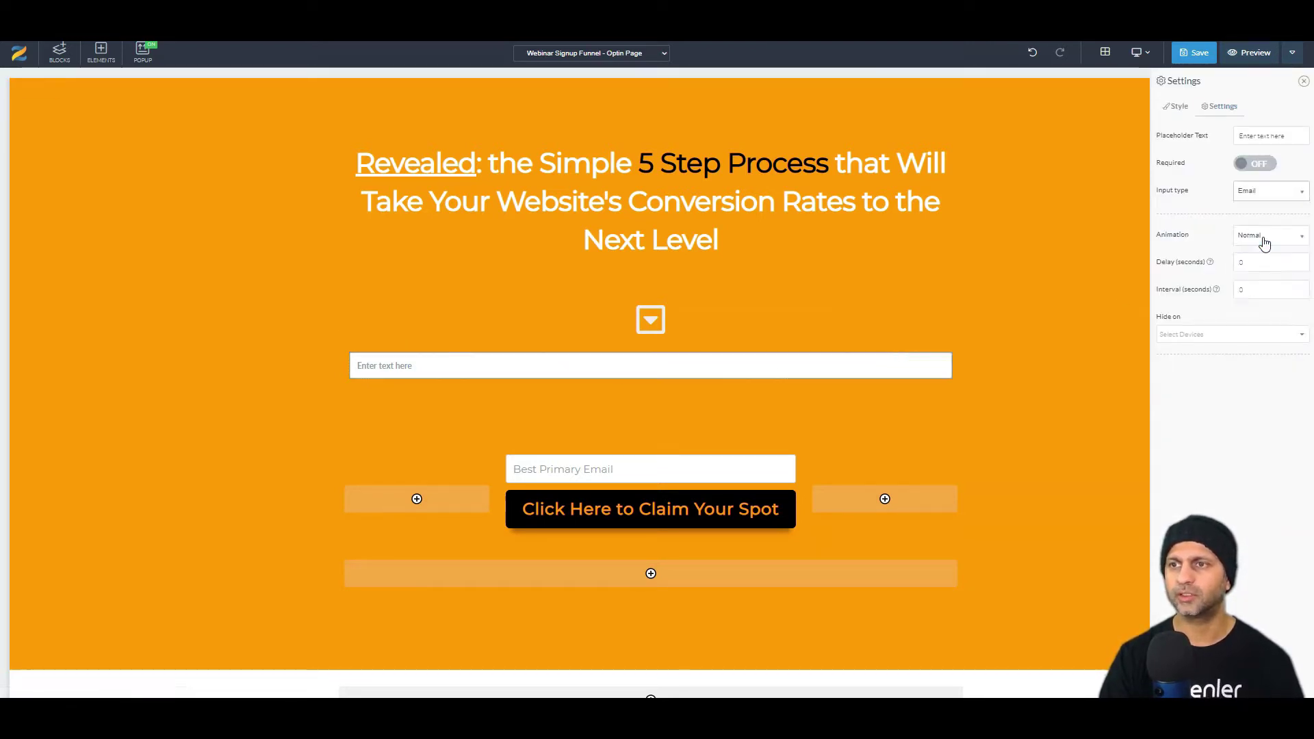
{"action": "triple_click", "coordinate": [1275, 143]}
{"action": "type", "text": "Your Best Primary Email Address"}
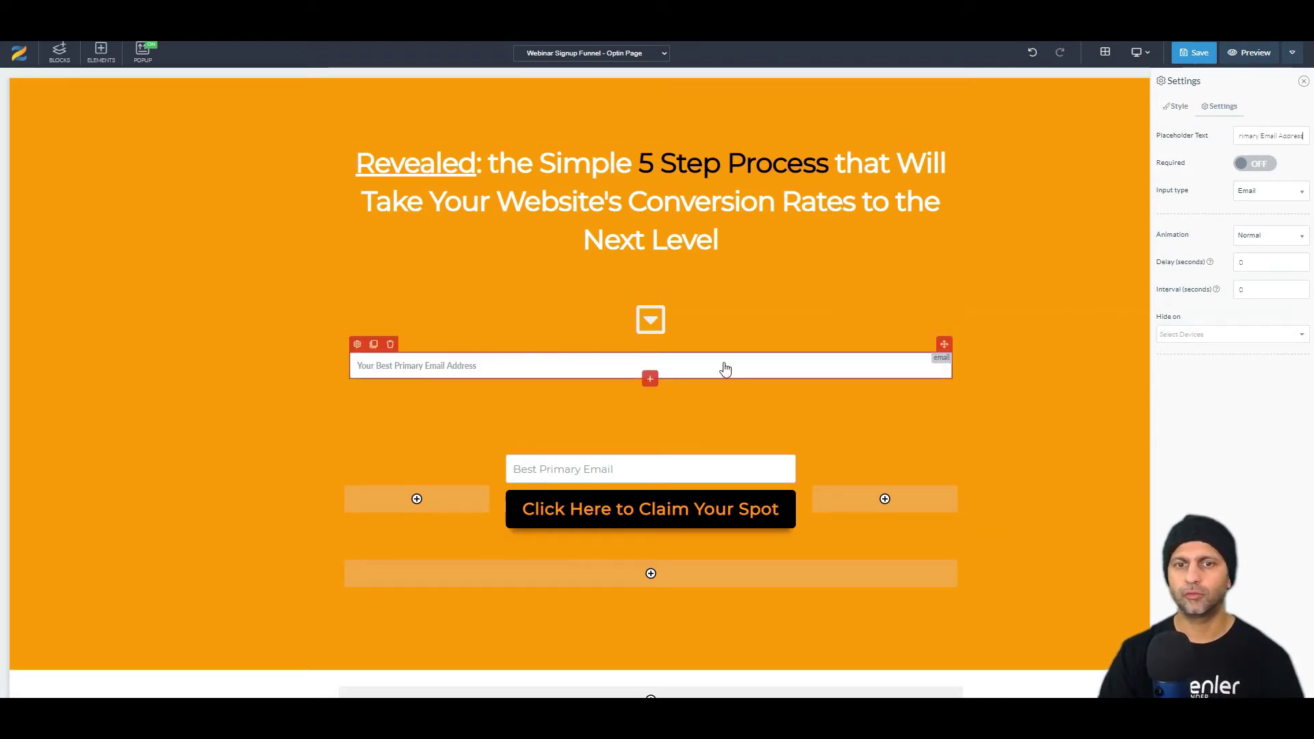
Step: Set the new email field's font size to 17 px
{"action": "left_click", "coordinate": [1179, 107]}
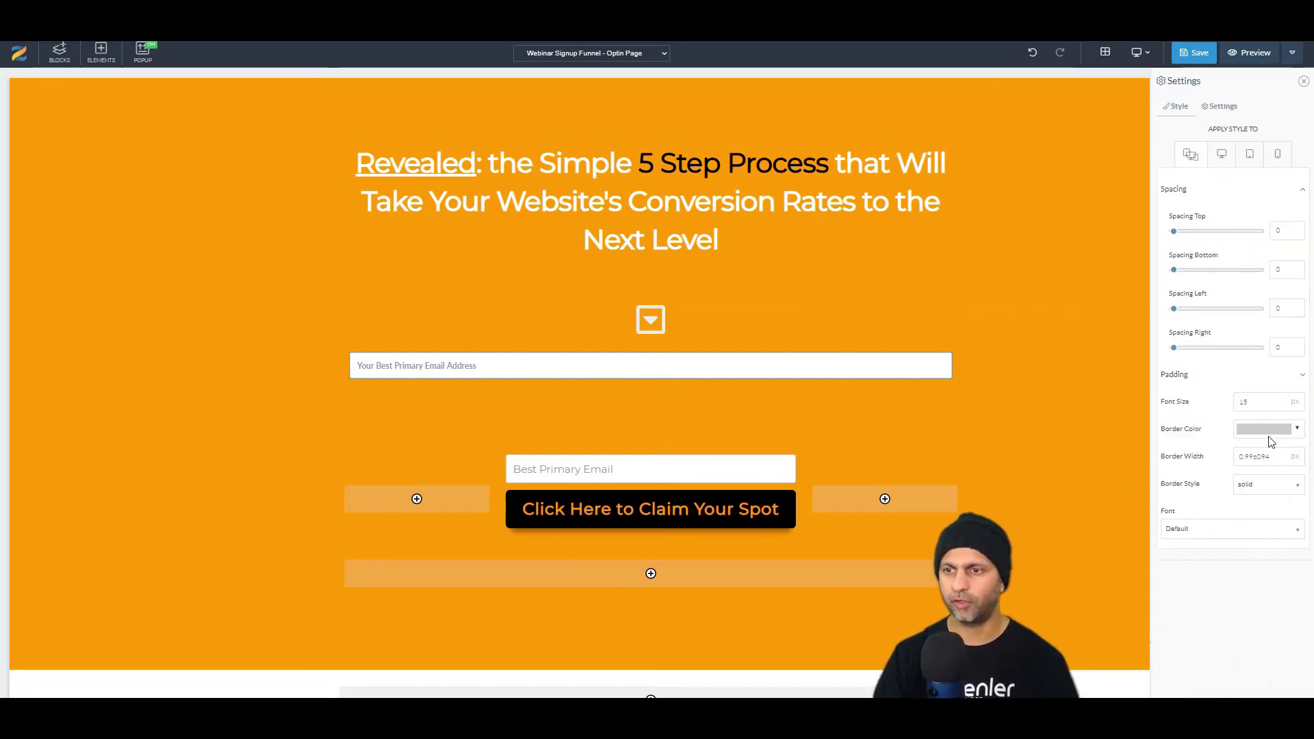
{"action": "double_click", "coordinate": [1244, 403]}
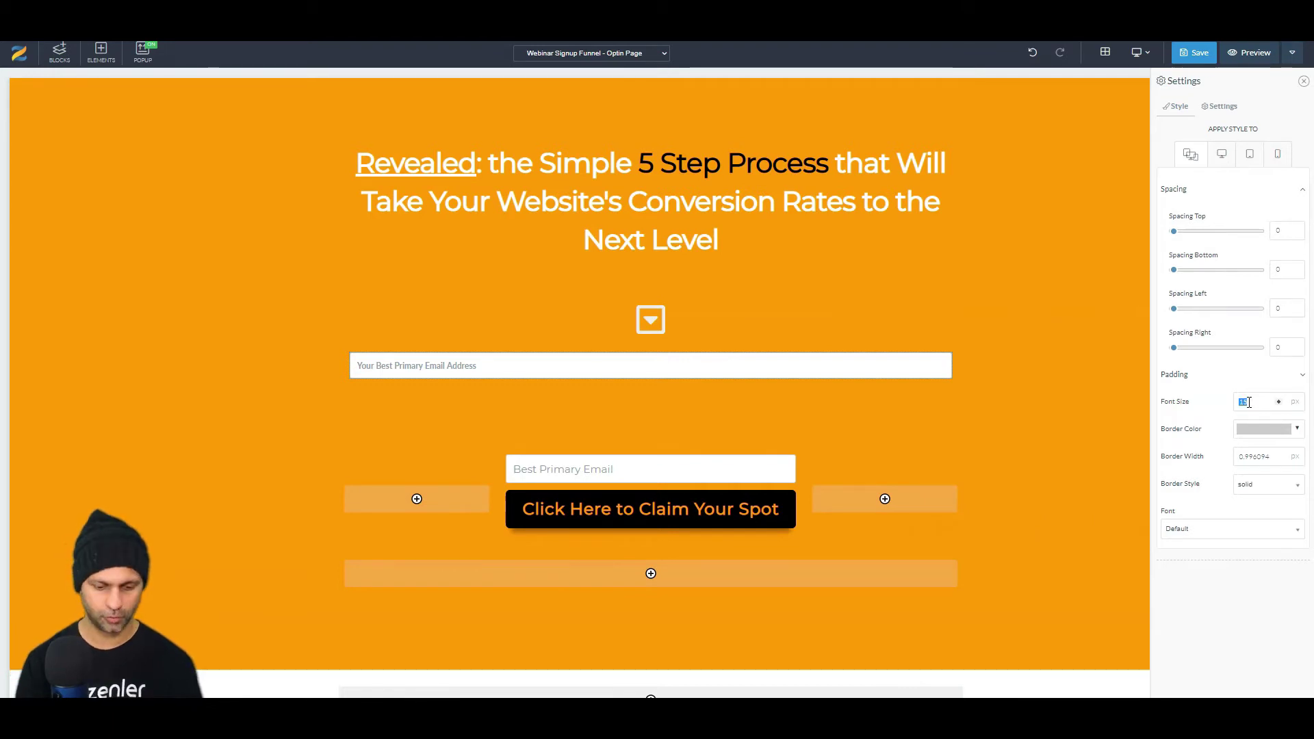
{"action": "type", "text": "17"}
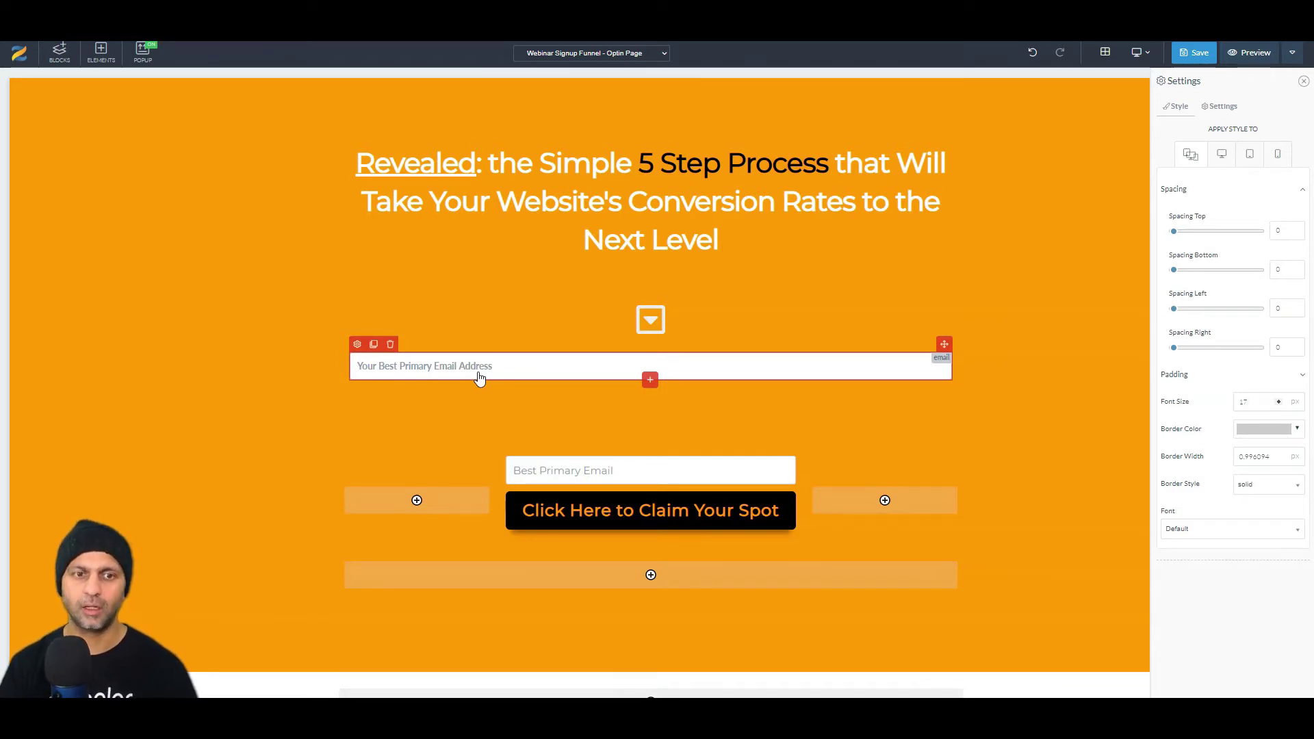
Step: Add a button below the new email field and set its text to "Claim Your Spot"
{"action": "left_click", "coordinate": [651, 383]}
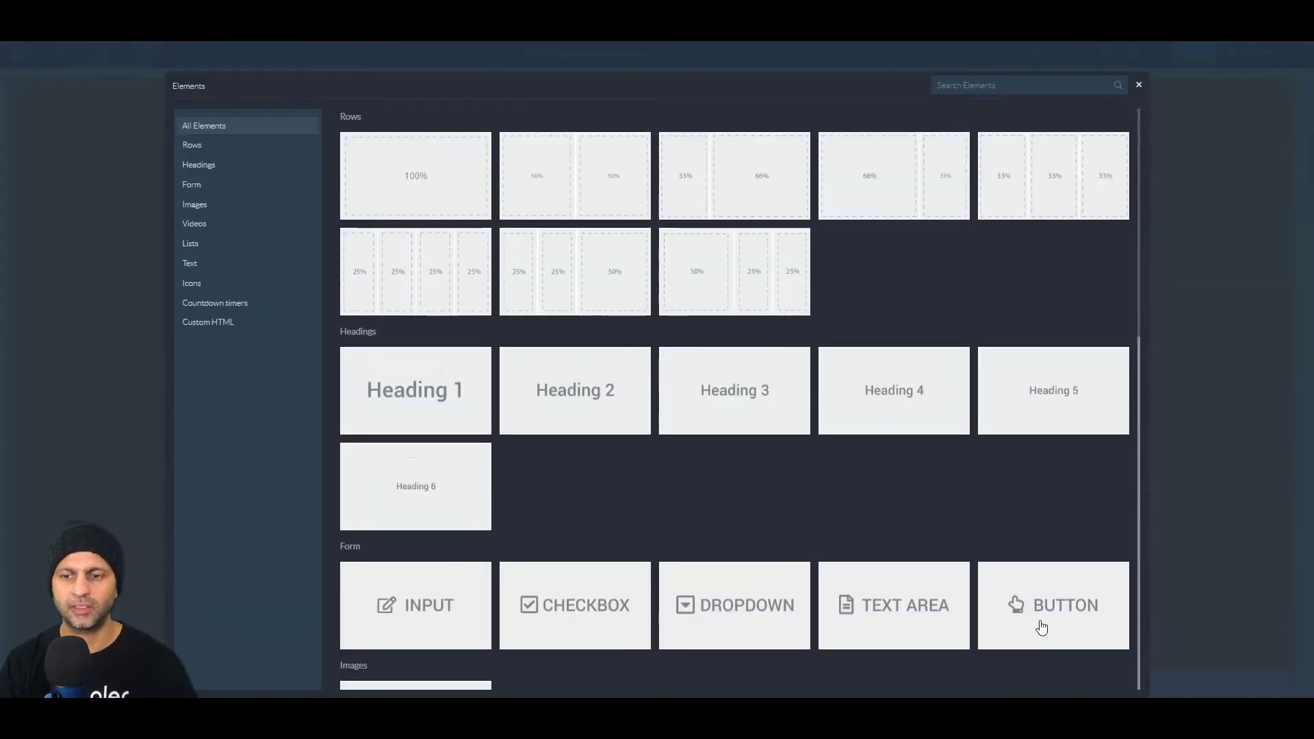
{"action": "left_click", "coordinate": [1041, 627]}
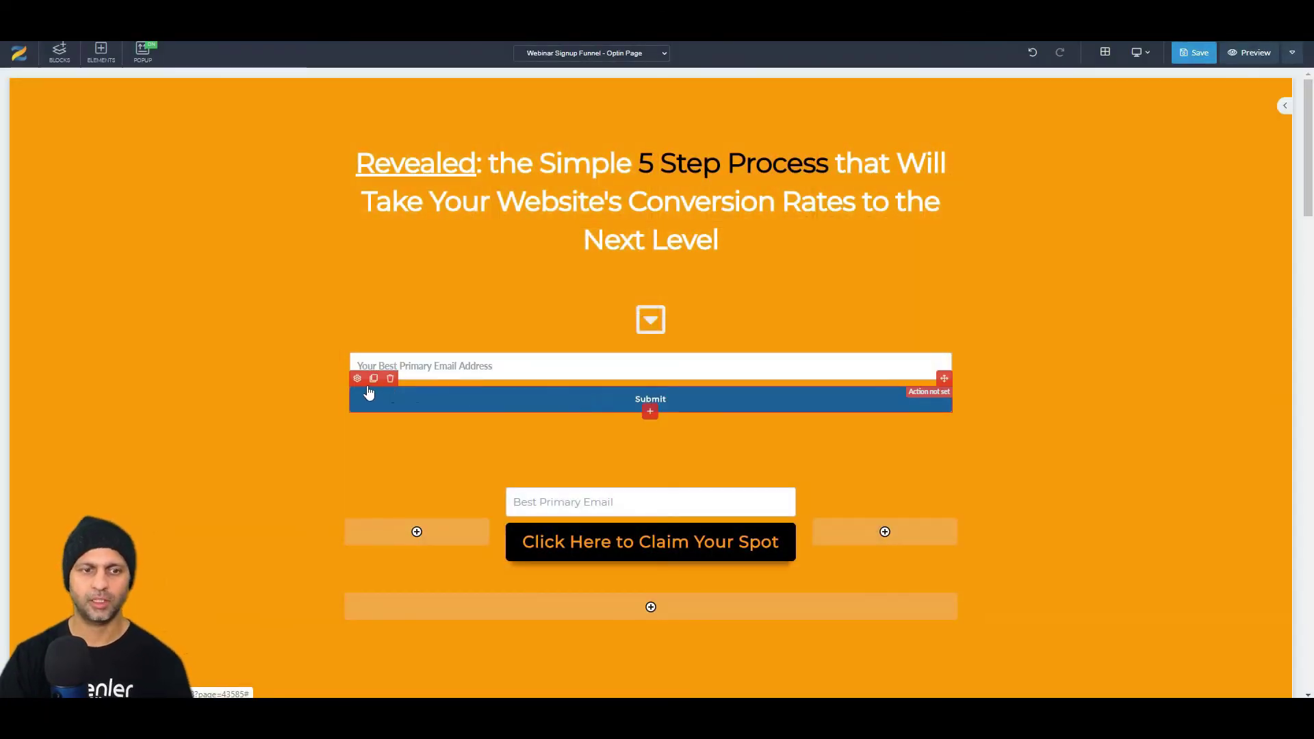
{"action": "left_click", "coordinate": [356, 379]}
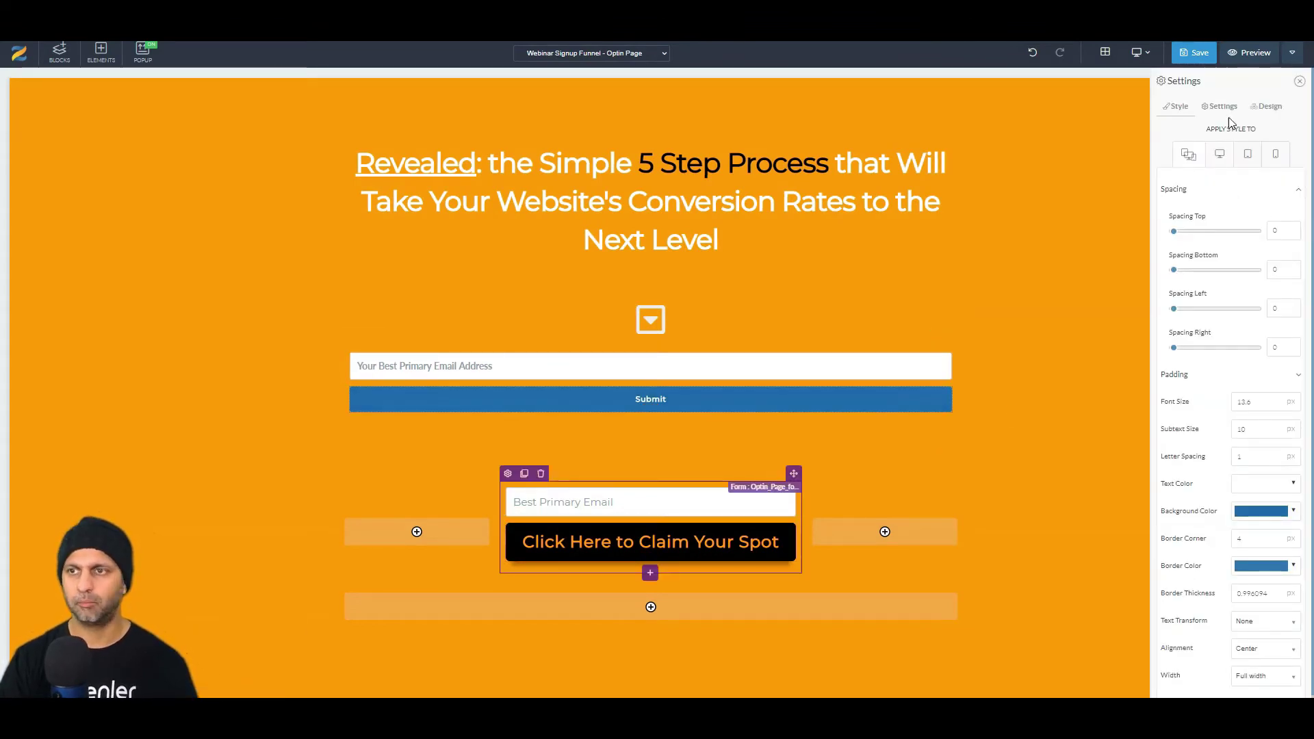
{"action": "left_click", "coordinate": [1221, 106]}
{"action": "type", "text": "Claim Your Spot"}
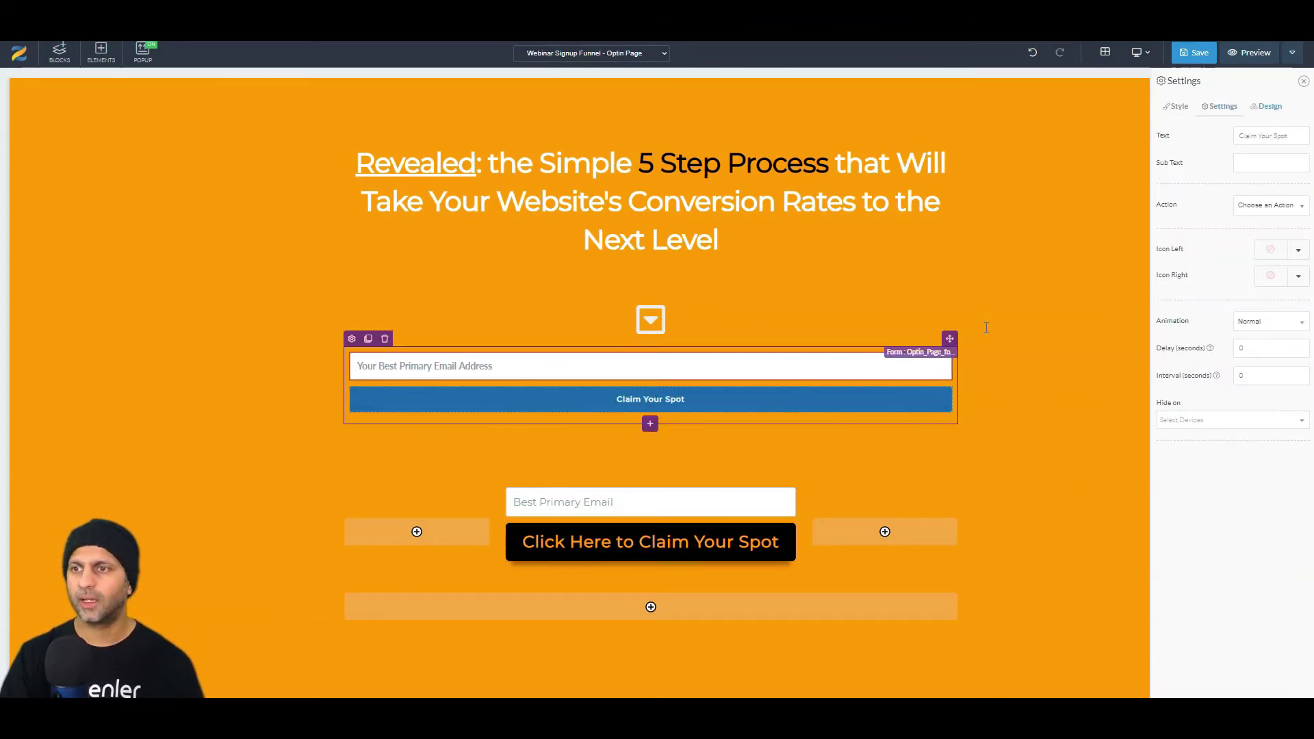
Step: Set the "Claim Your Spot" button to submit the form, adding contacts to the New Zenler Webinar list, with Go to Next step as post-submit action
{"action": "left_click", "coordinate": [1268, 207]}
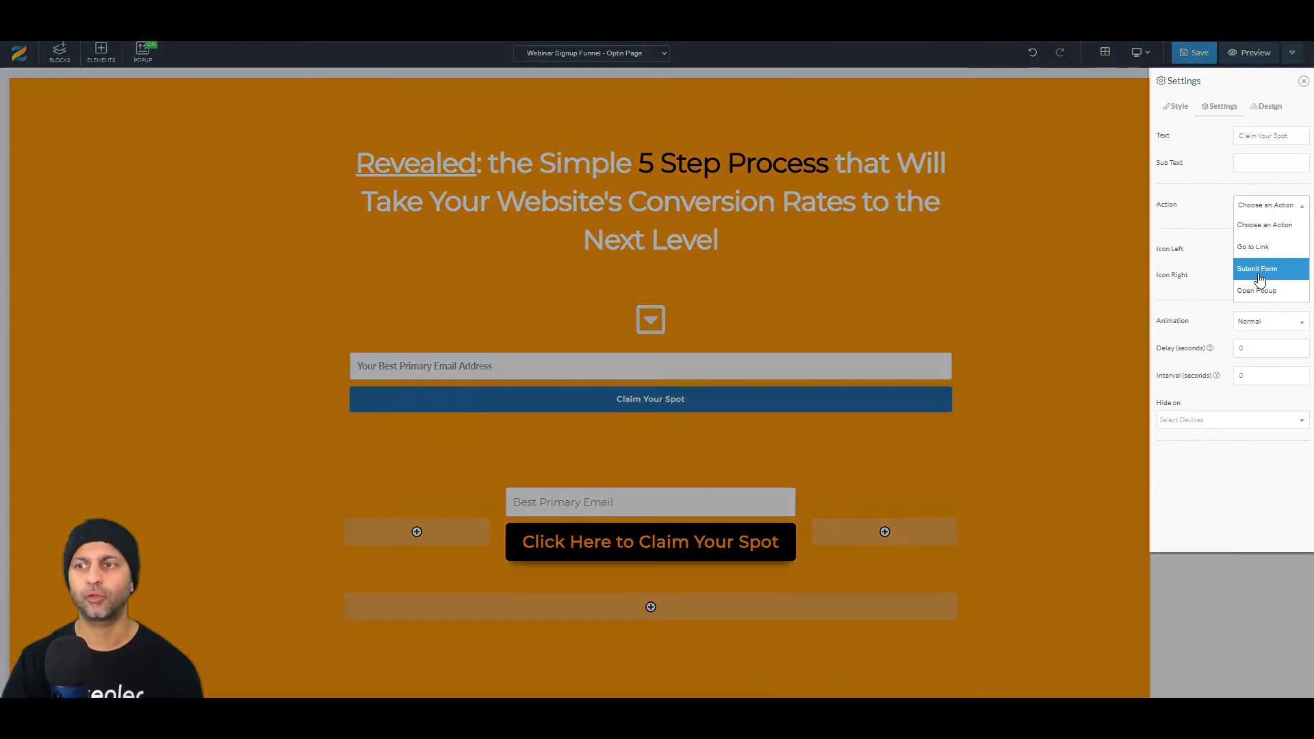
{"action": "left_click", "coordinate": [1257, 270]}
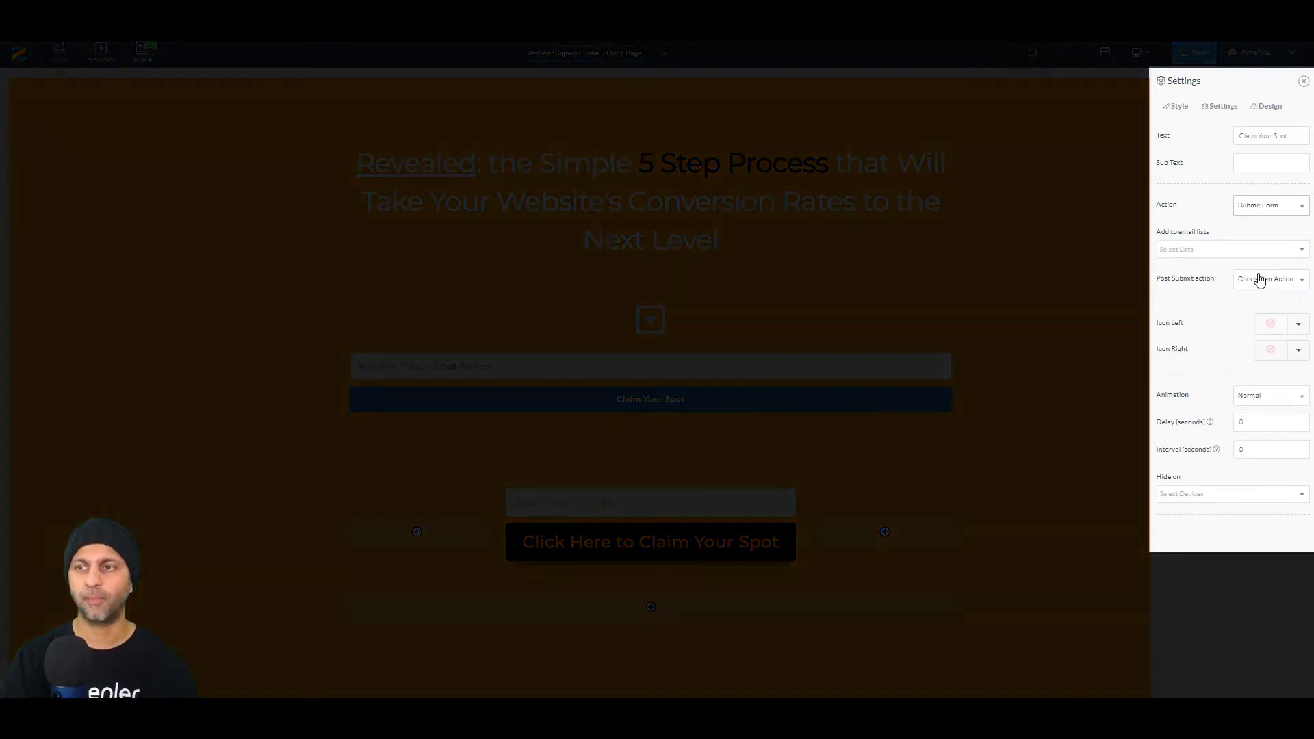
{"action": "left_click", "coordinate": [1190, 250]}
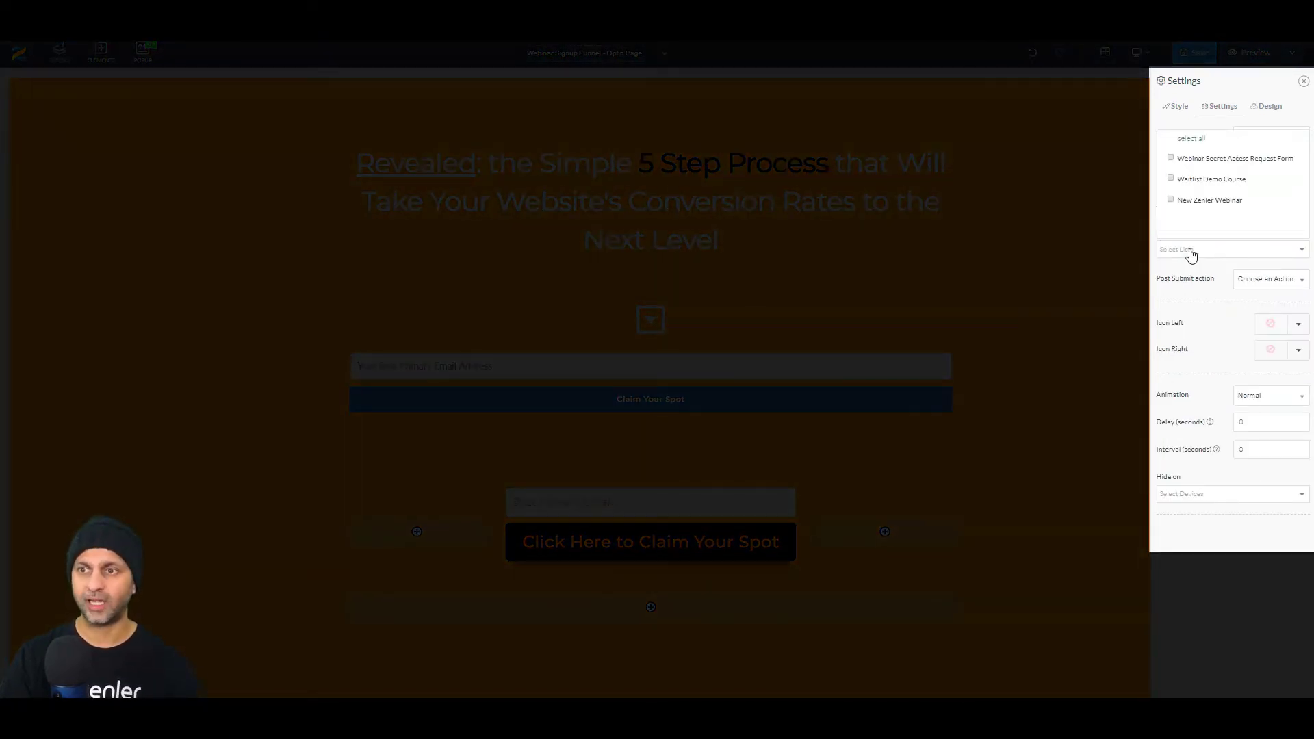
{"action": "left_click", "coordinate": [1171, 200]}
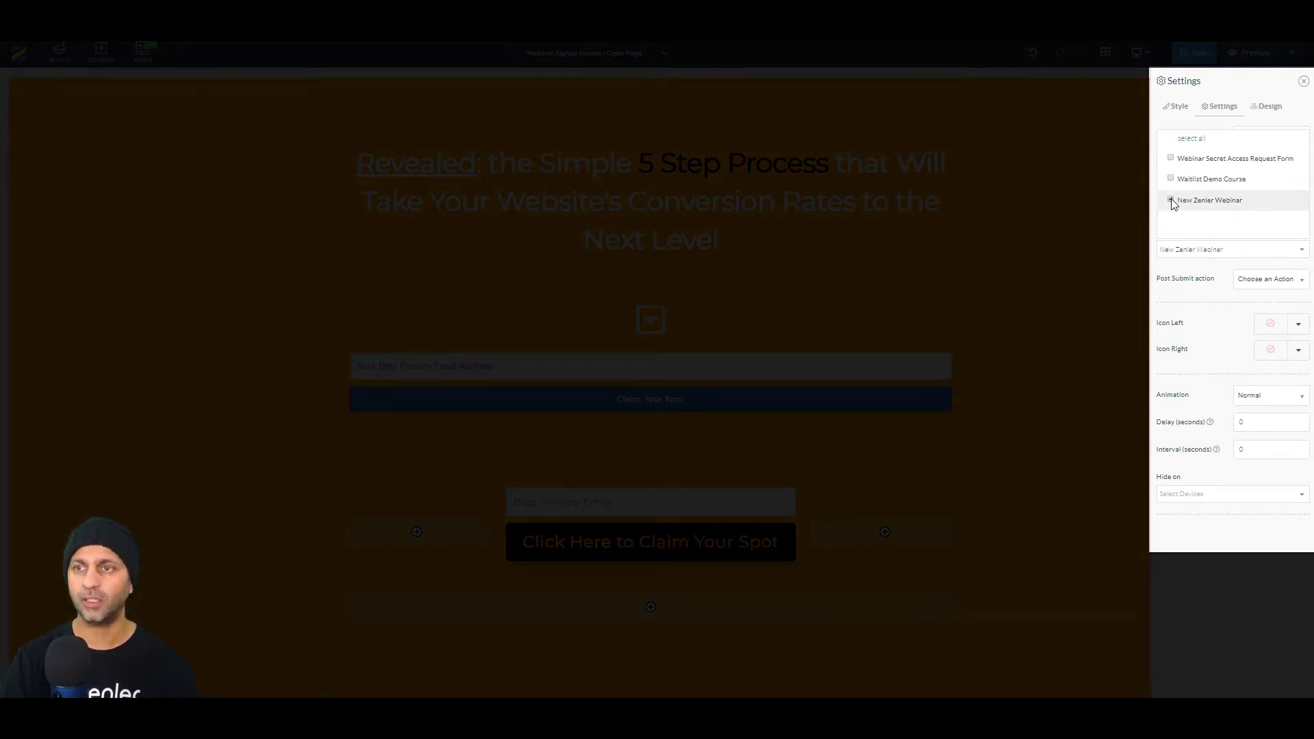
{"action": "left_click", "coordinate": [1273, 282]}
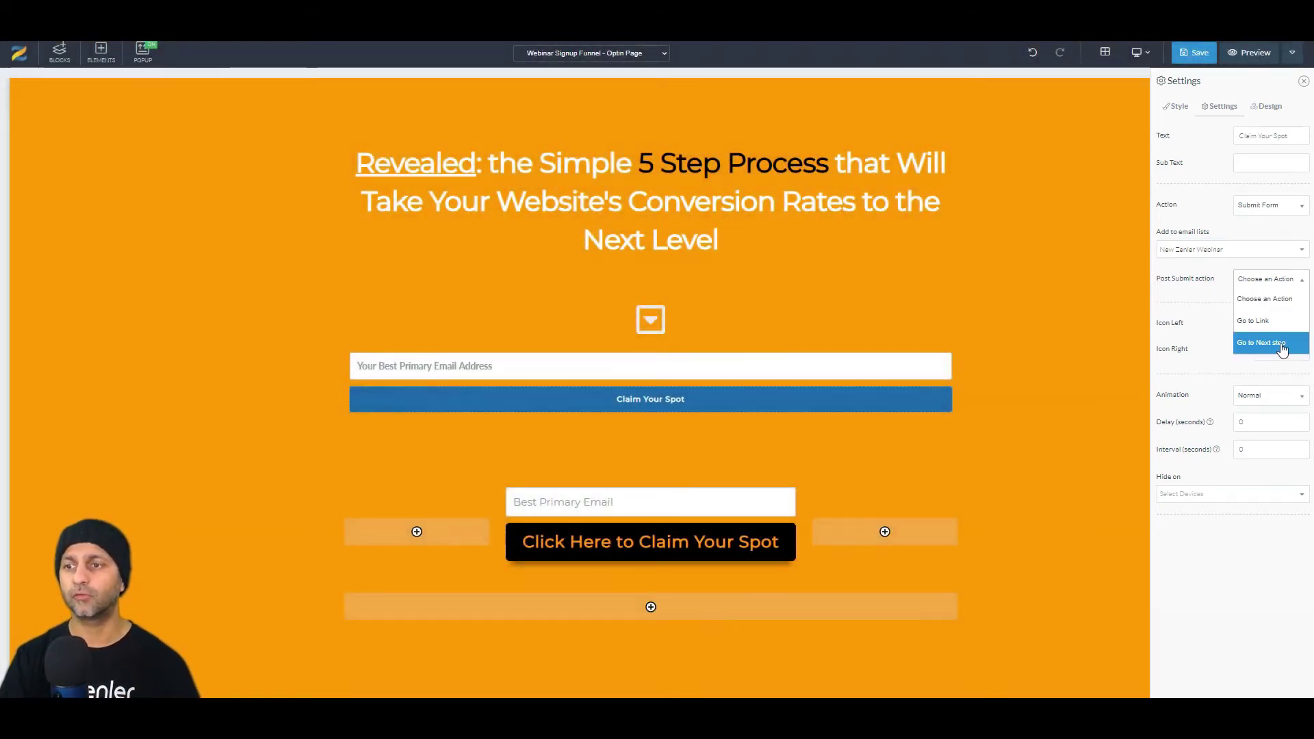
{"action": "left_click", "coordinate": [1281, 344]}
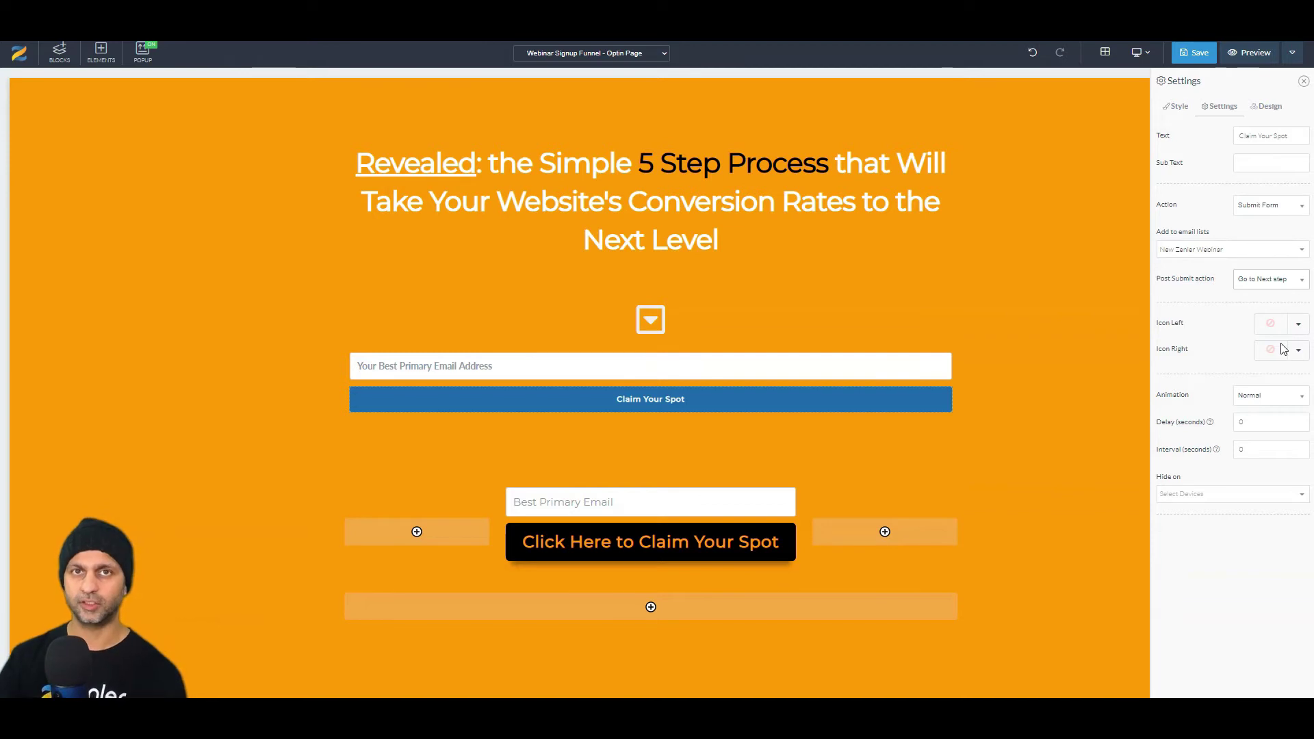
{"action": "left_click", "coordinate": [1283, 349]}
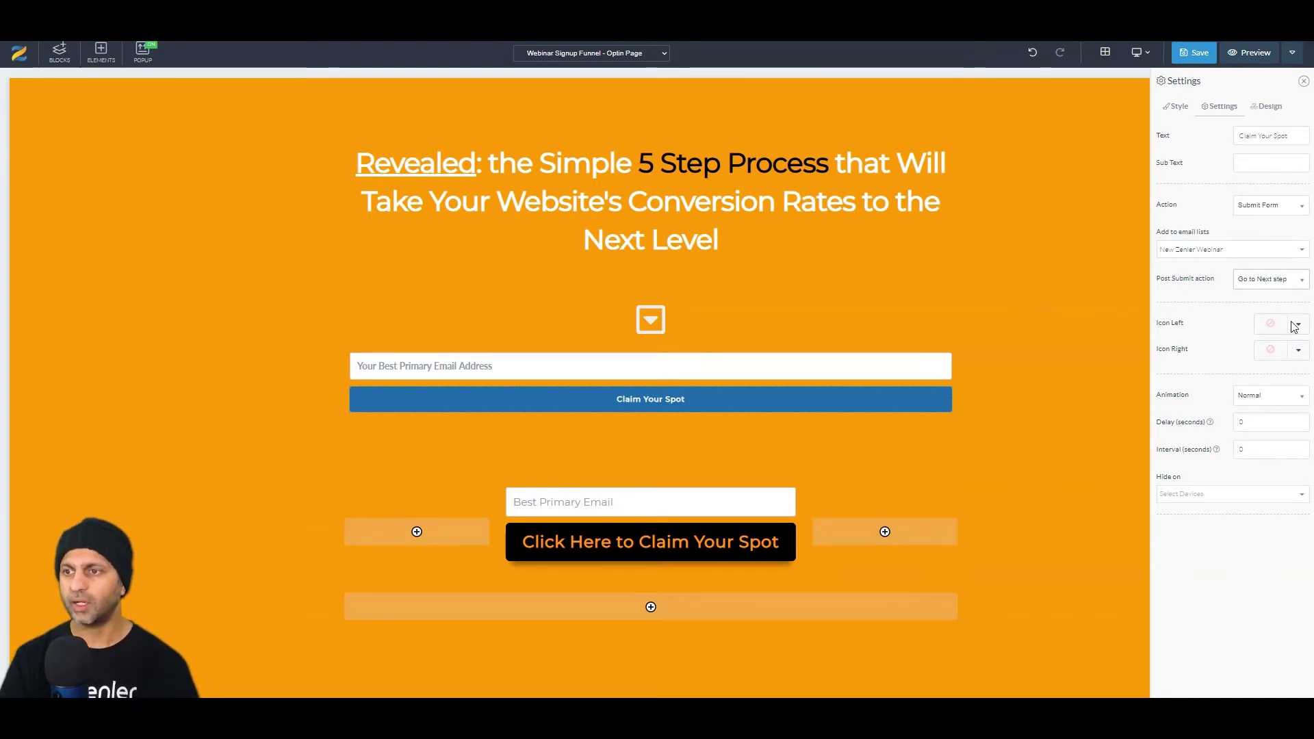
Step: Add a right-pointing hand icon on the left of the "Claim Your Spot" button's text
{"action": "left_click", "coordinate": [1293, 326]}
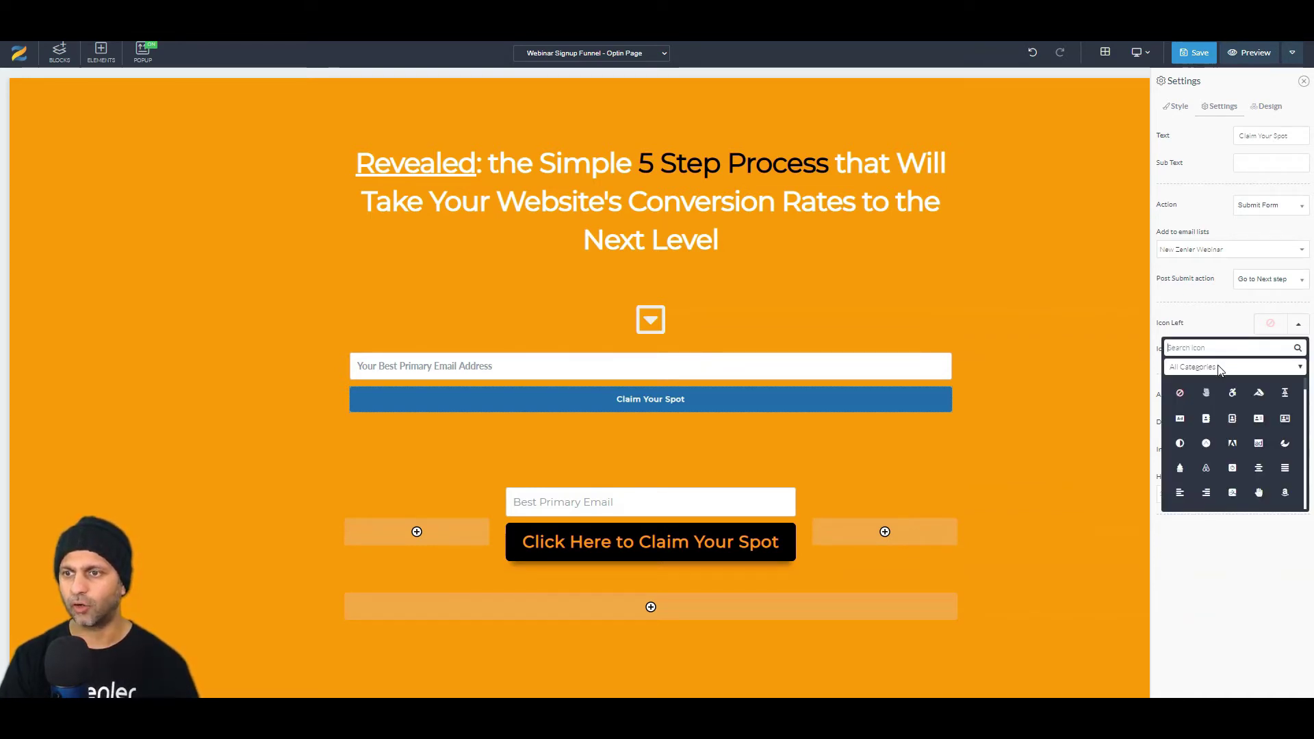
{"action": "left_click", "coordinate": [1220, 348]}
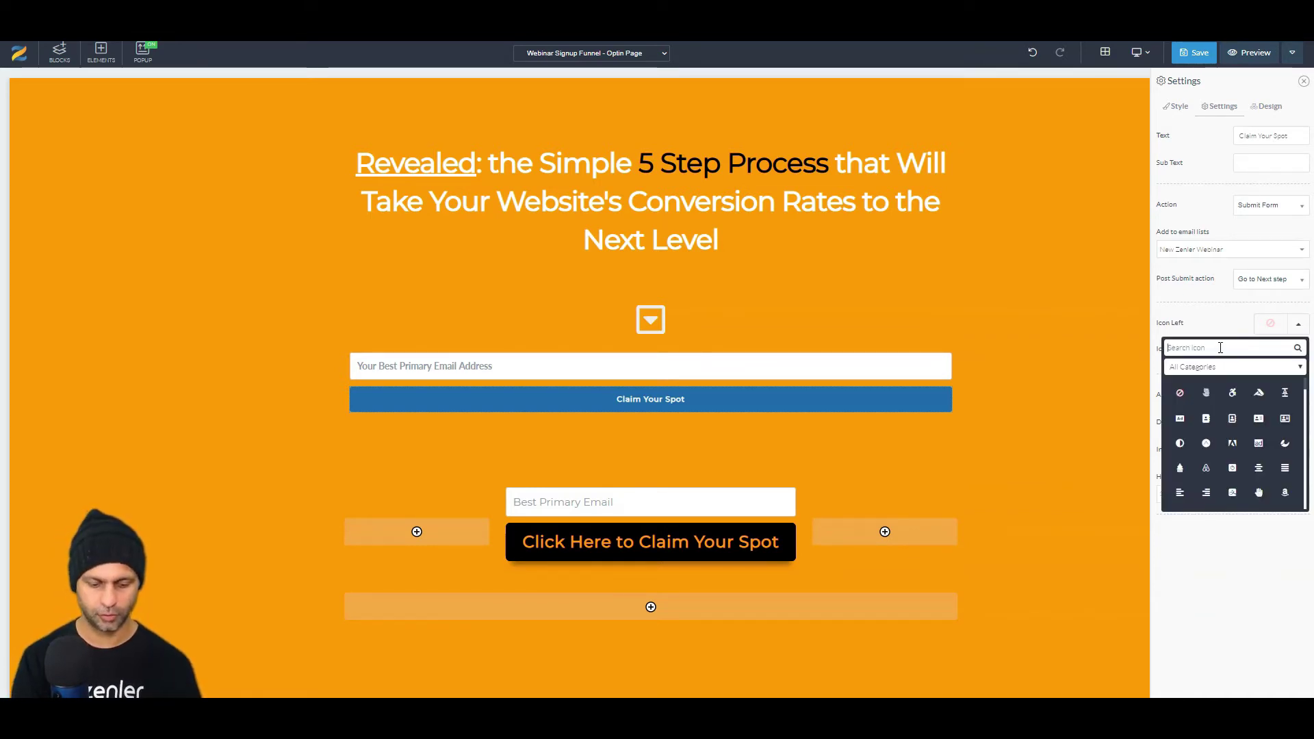
{"action": "type", "text": "hand"}
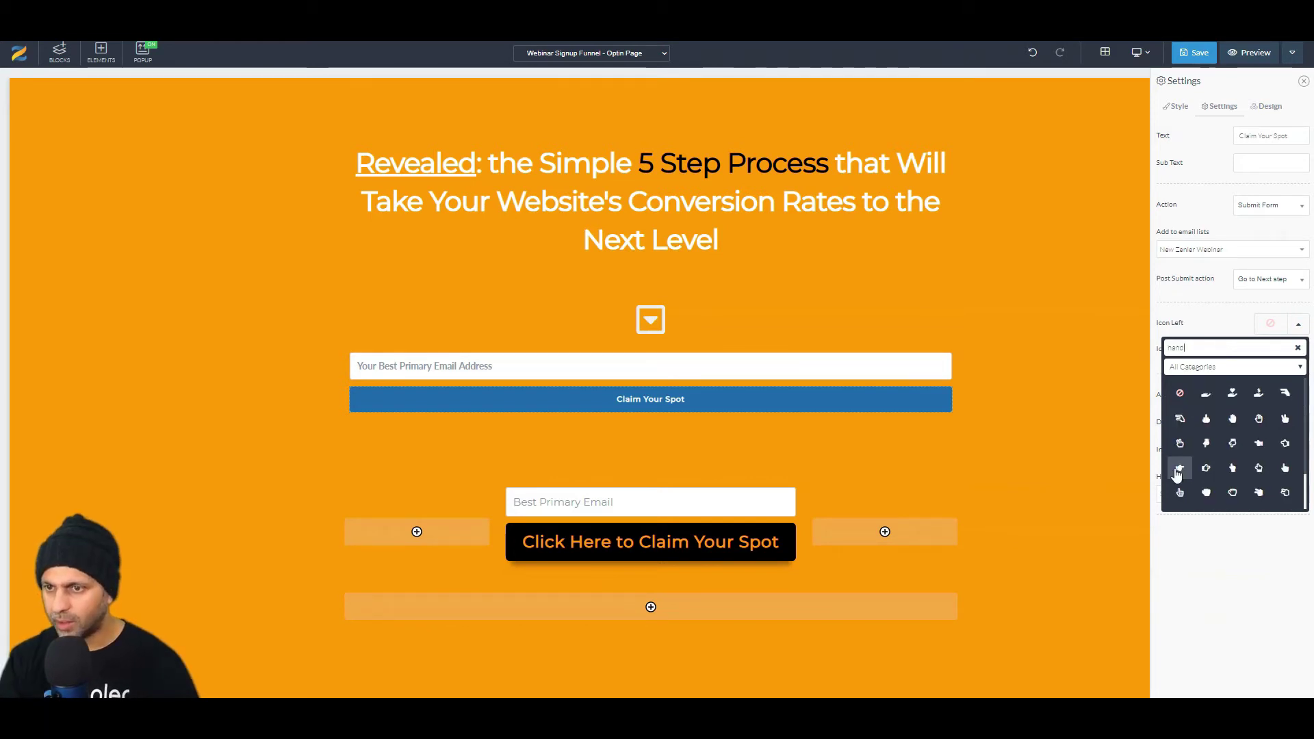
{"action": "left_click", "coordinate": [1179, 469]}
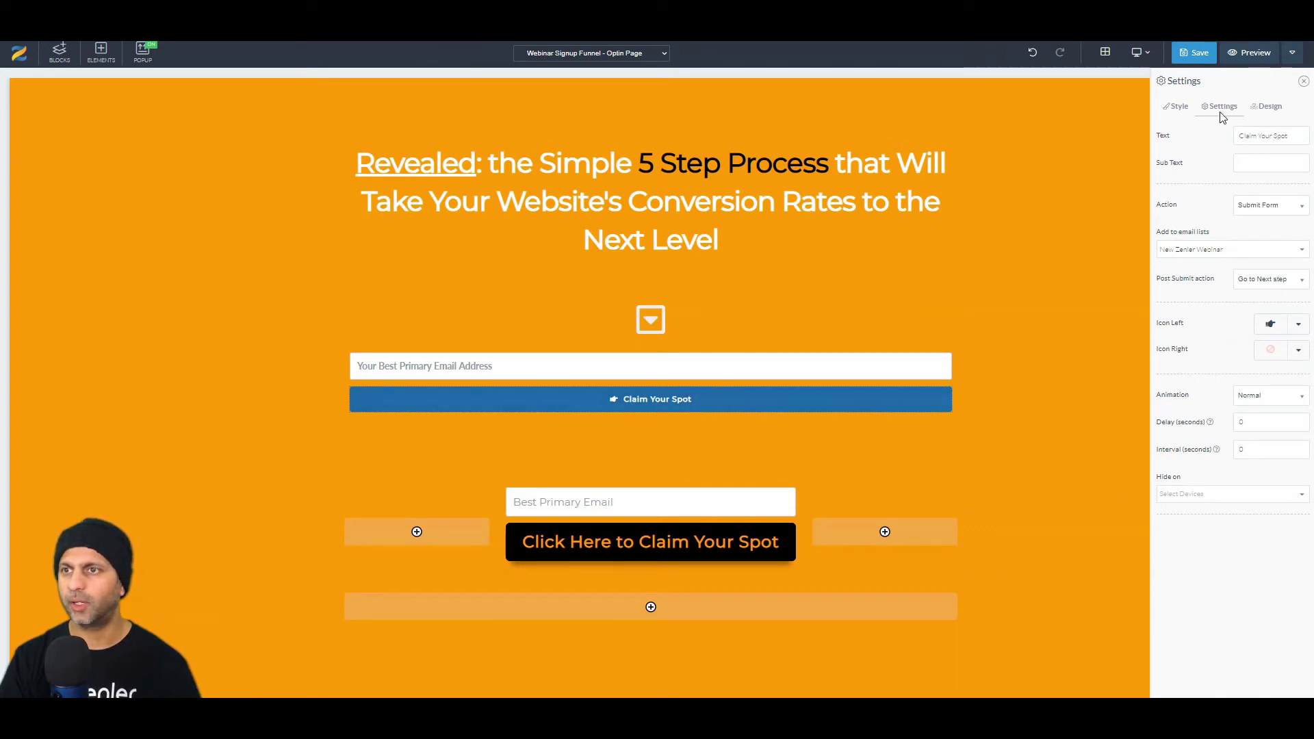
Step: Set the "Claim Your Spot" button's font size to 30 px
{"action": "left_click", "coordinate": [1177, 107]}
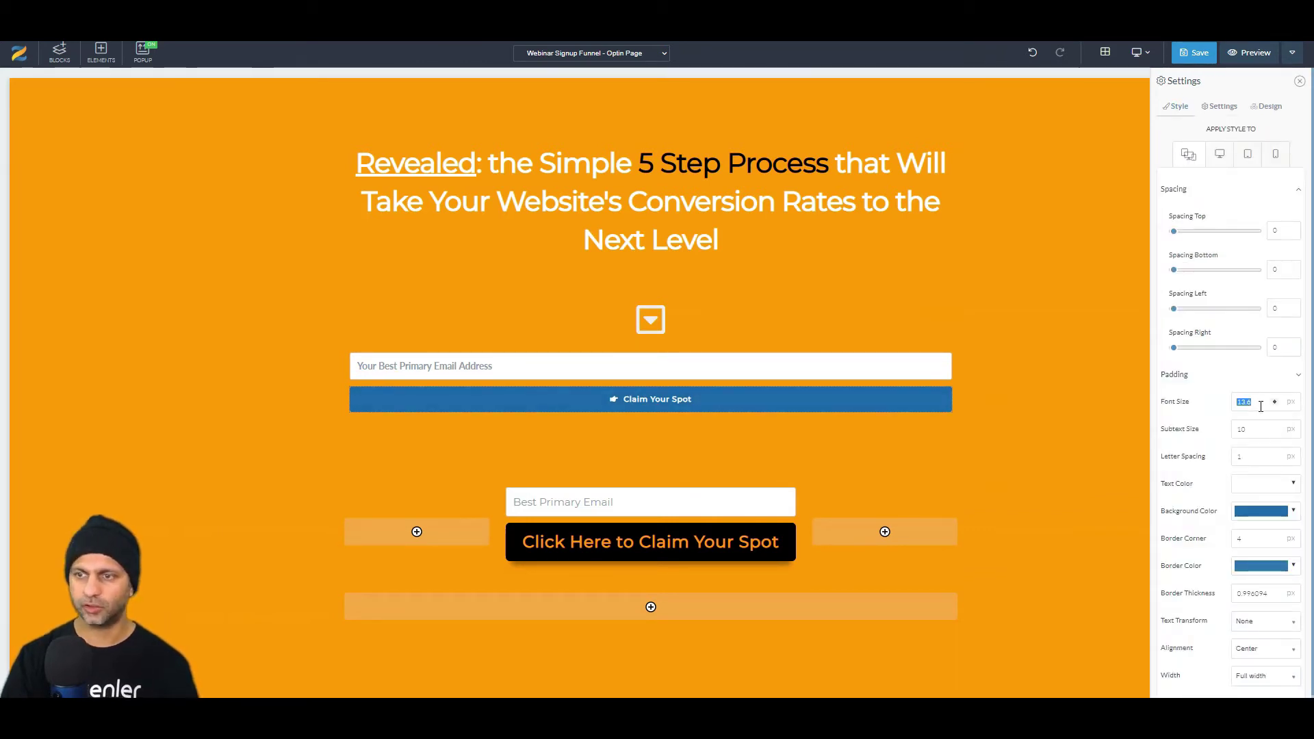
{"action": "left_click", "coordinate": [1260, 407]}
{"action": "type", "text": "30"}
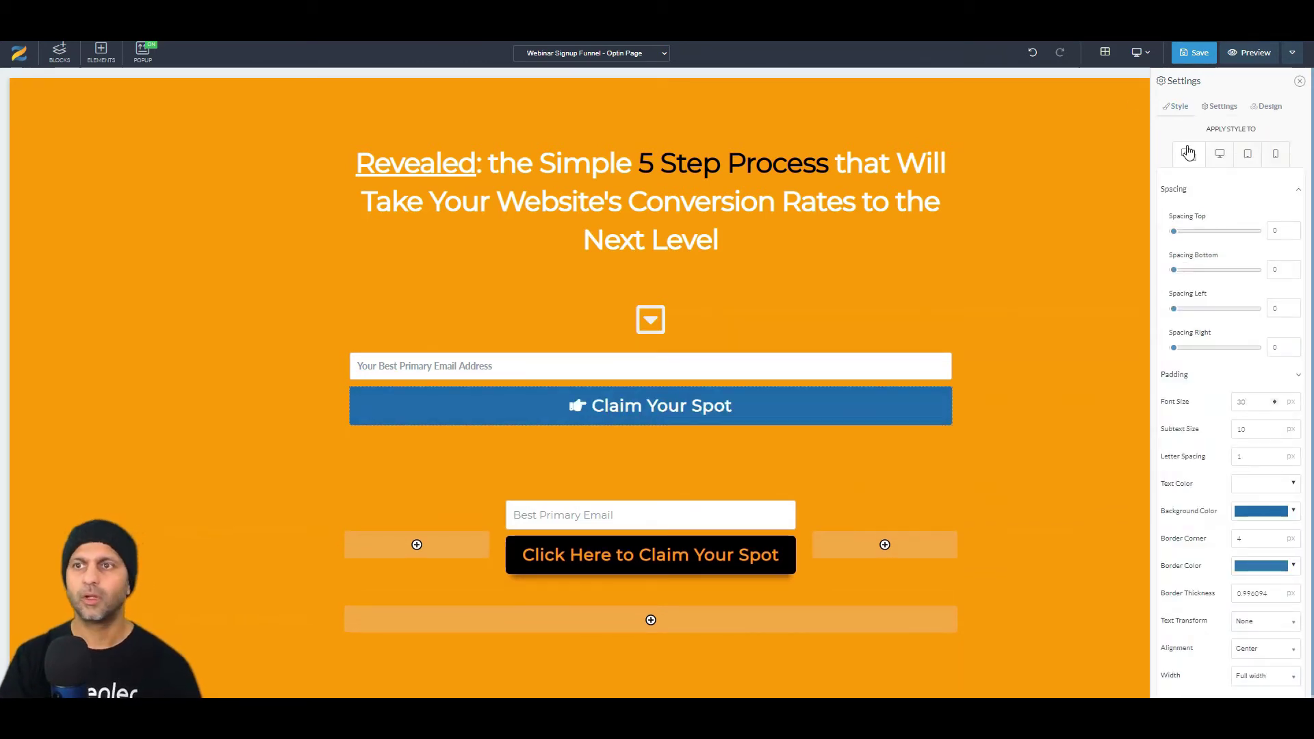
Step: Check how the optin page looks in the mobile layout and return to the desktop layout
{"action": "left_click", "coordinate": [1139, 53]}
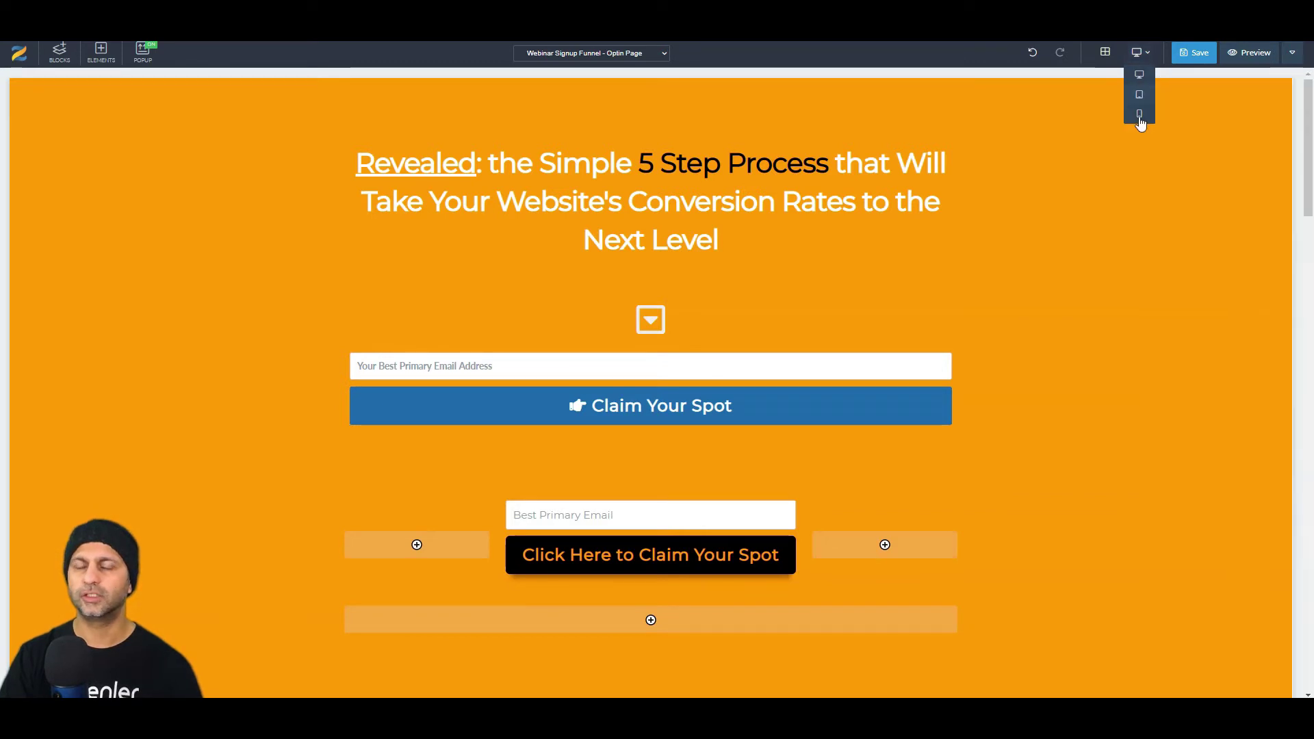
{"action": "left_click", "coordinate": [1140, 115]}
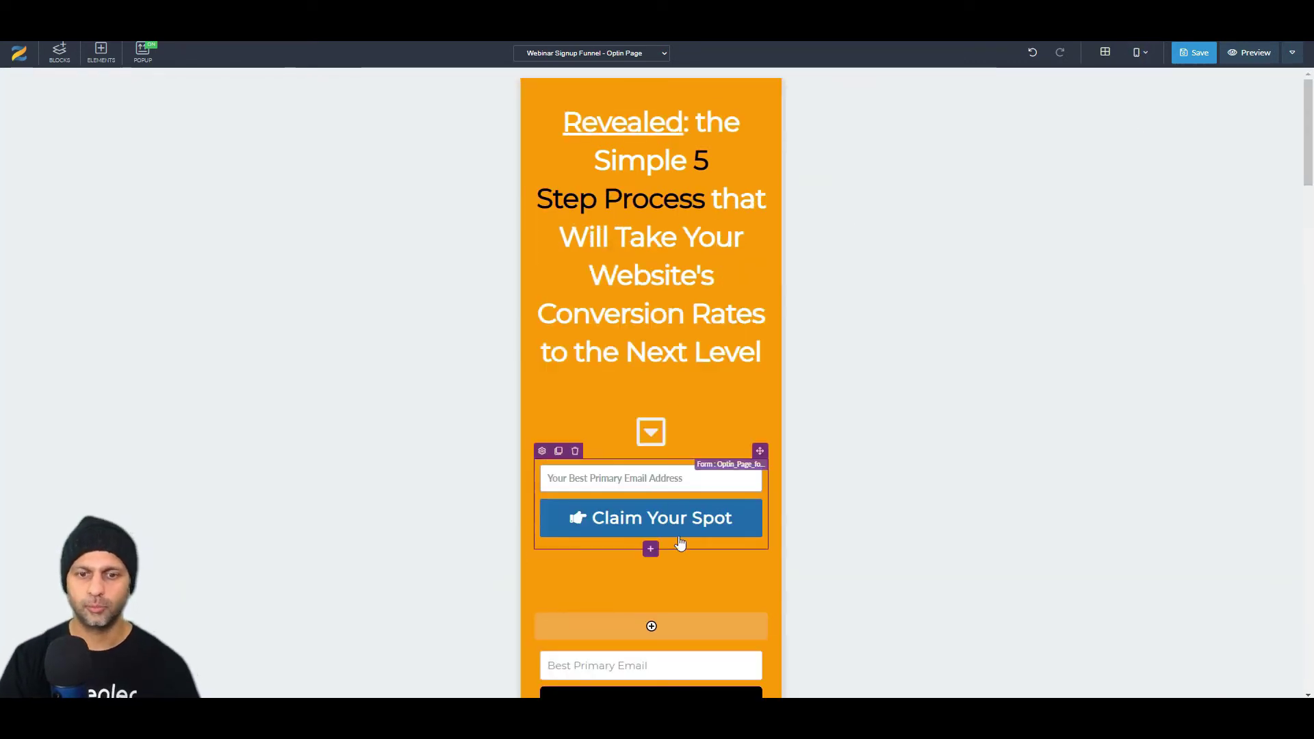
{"action": "left_click", "coordinate": [1139, 52]}
{"action": "left_click", "coordinate": [1137, 75]}
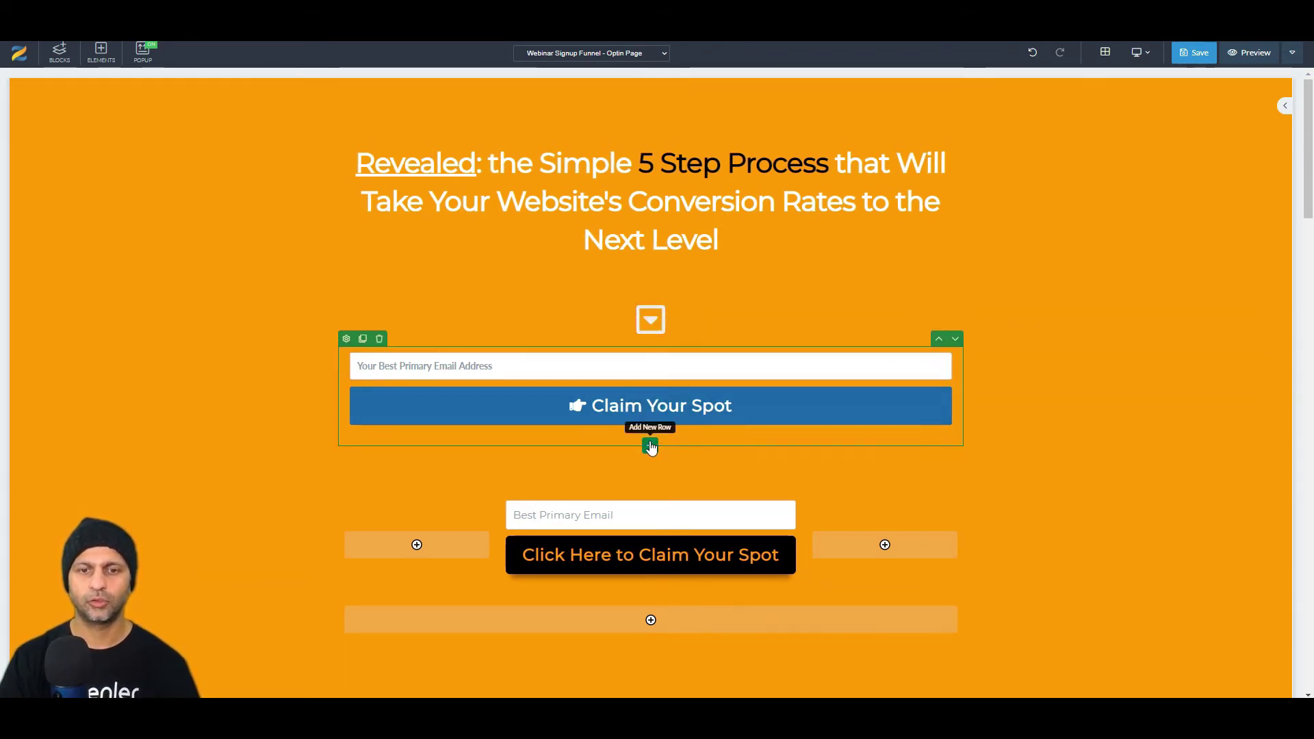
Step: Add a three-column row below the new signup form and move the form into its middle column
{"action": "left_click", "coordinate": [650, 438]}
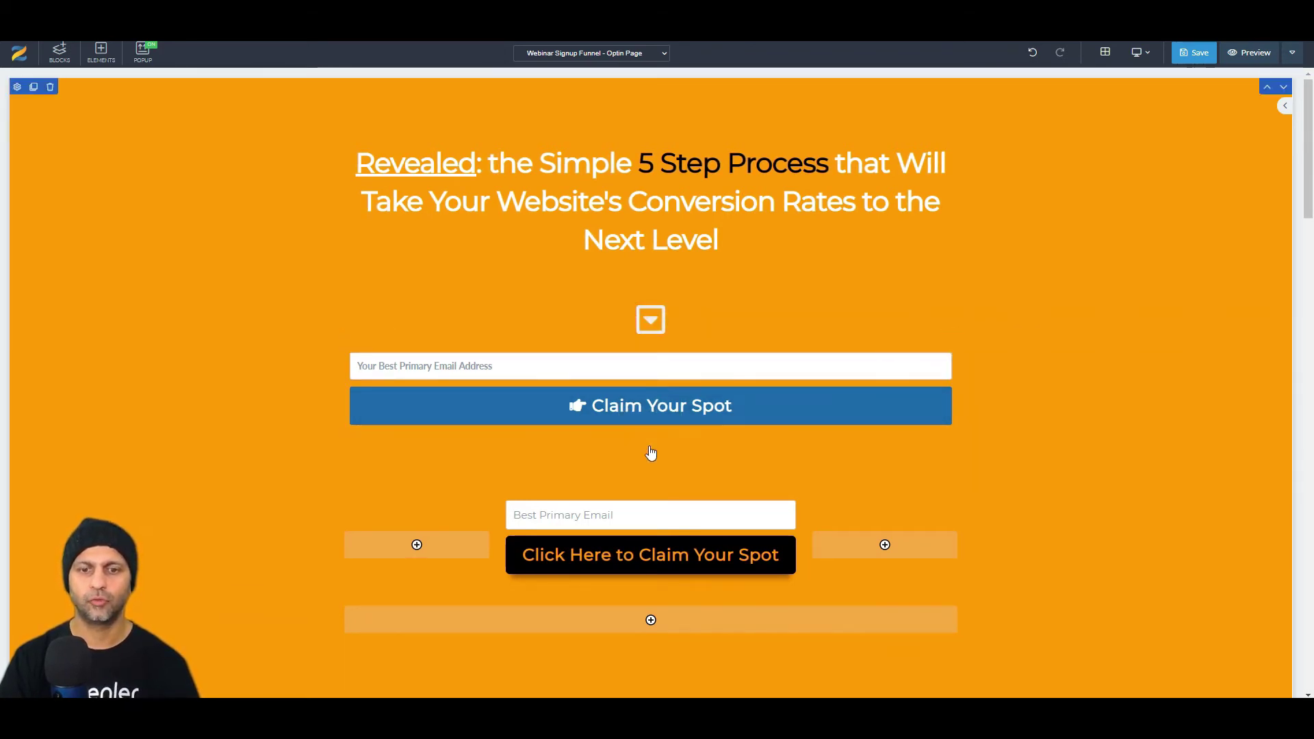
{"action": "left_click", "coordinate": [980, 150]}
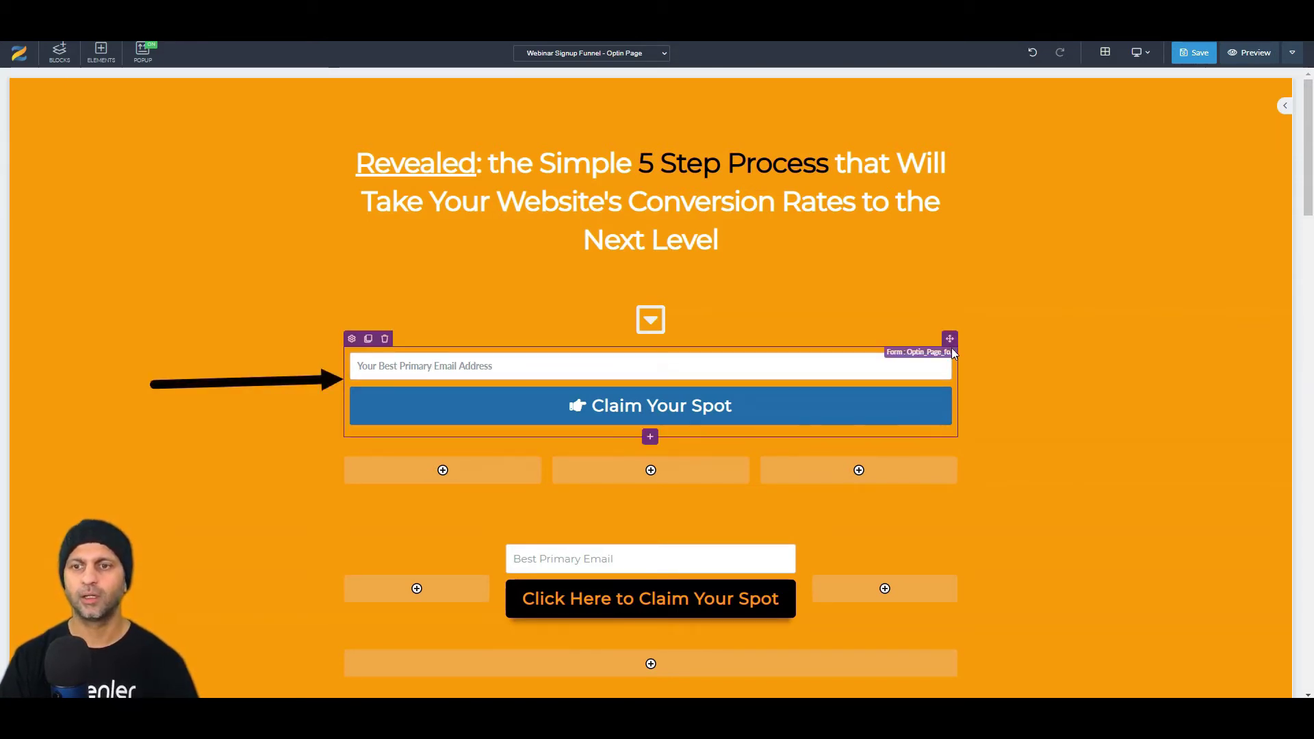
{"action": "mouse_move", "coordinate": [951, 338]}
{"action": "left_mouse_down"}
{"action": "mouse_move", "coordinate": [643, 455]}
{"action": "mouse_move", "coordinate": [637, 473]}
{"action": "left_mouse_up"}
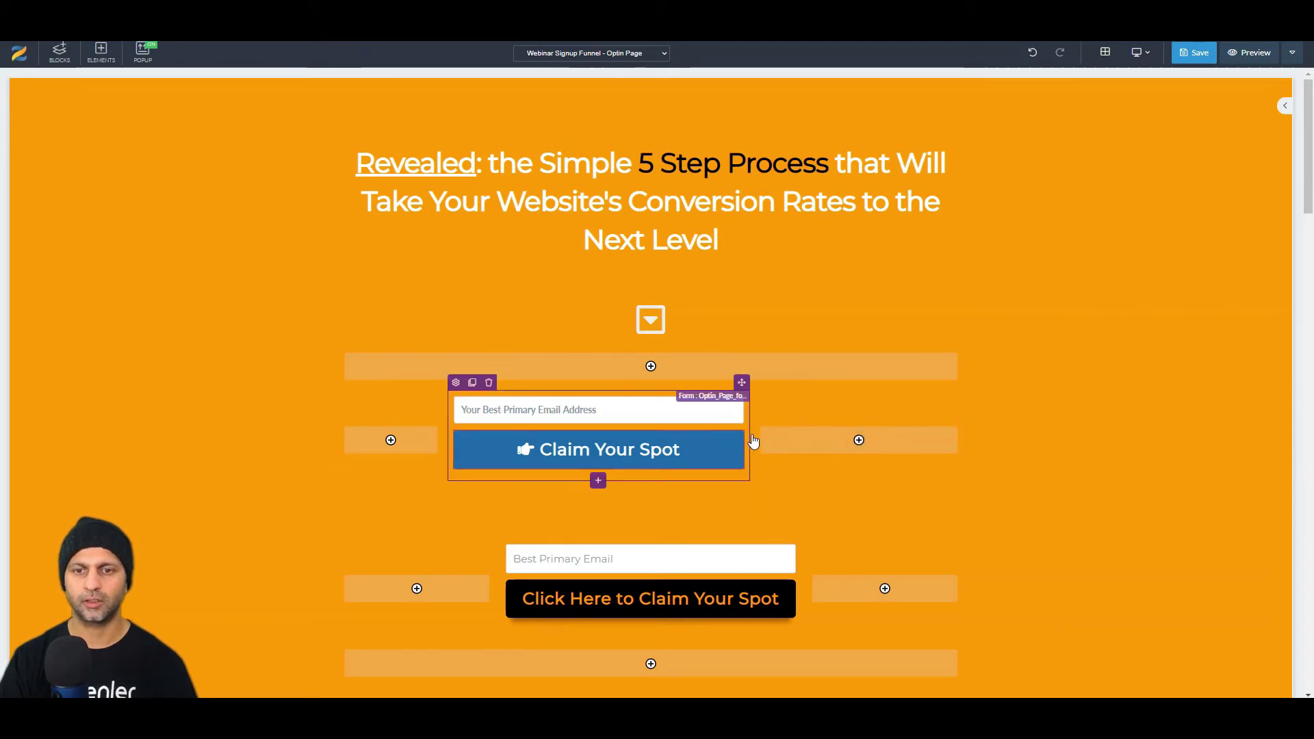
Step: Resize the row's columns so the new form is as wide as the form below it, and save the page
{"action": "left_click_drag", "start_coordinate": [760, 442], "coordinate": [829, 443]}
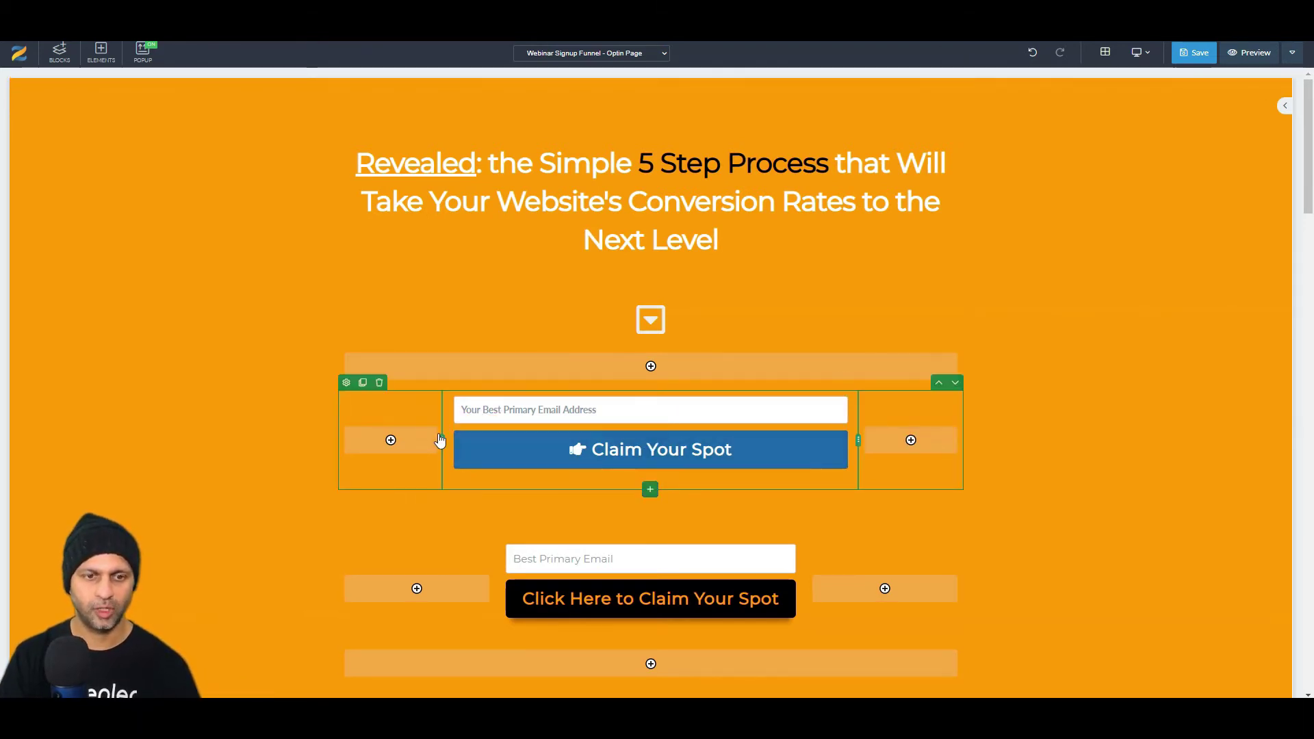
{"action": "left_click_drag", "start_coordinate": [443, 441], "coordinate": [498, 444]}
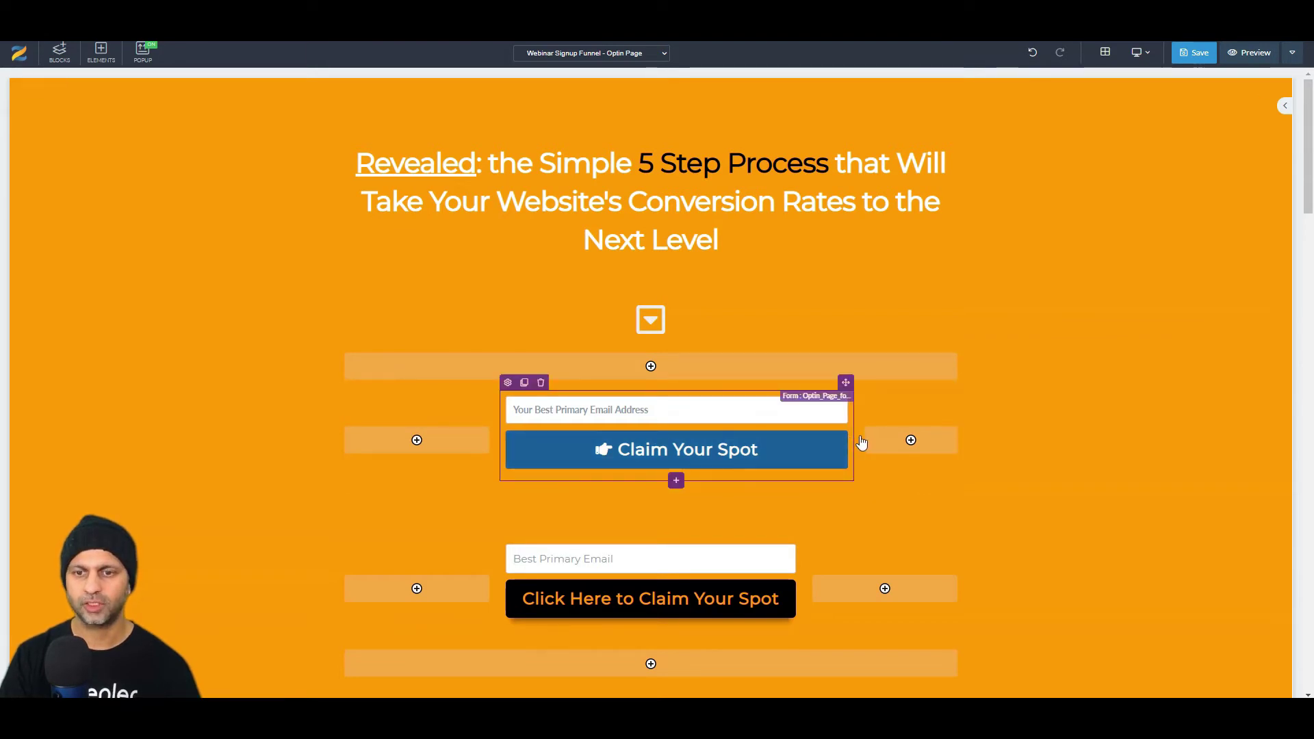
{"action": "left_click_drag", "start_coordinate": [859, 444], "coordinate": [804, 447]}
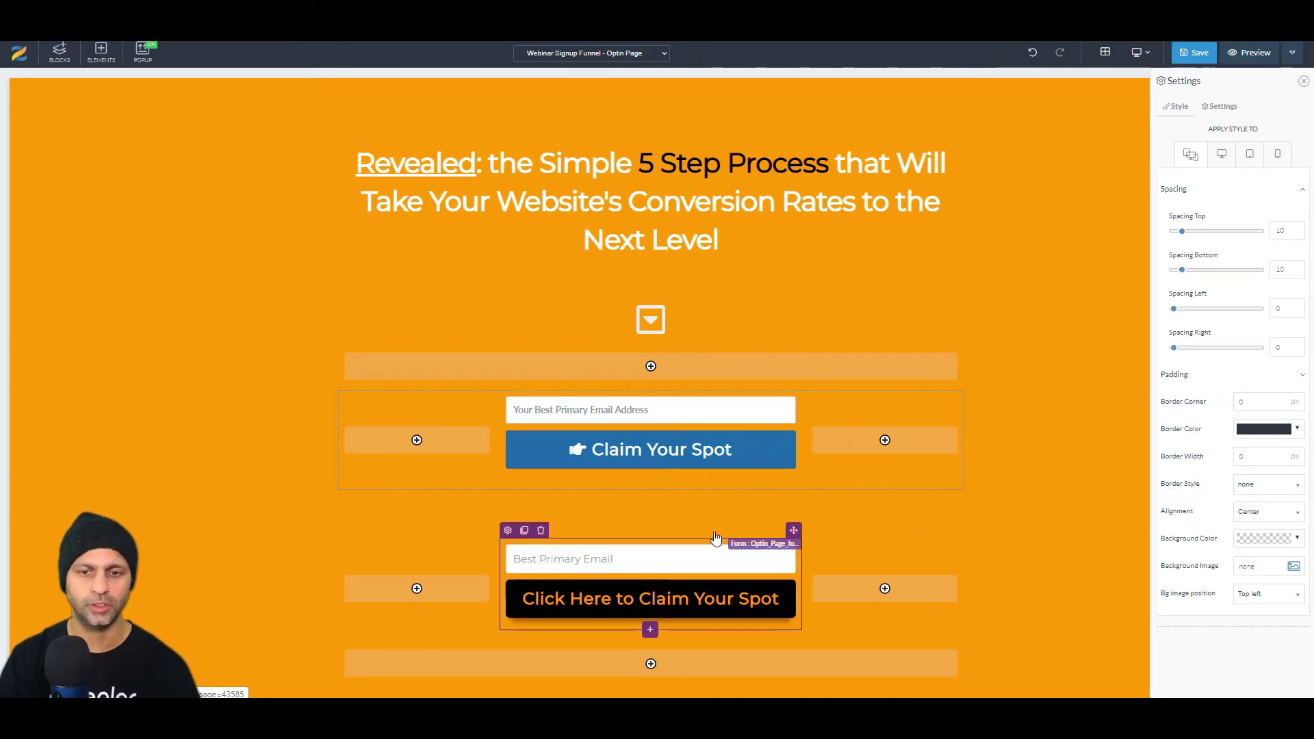
{"action": "left_click", "coordinate": [1186, 59]}
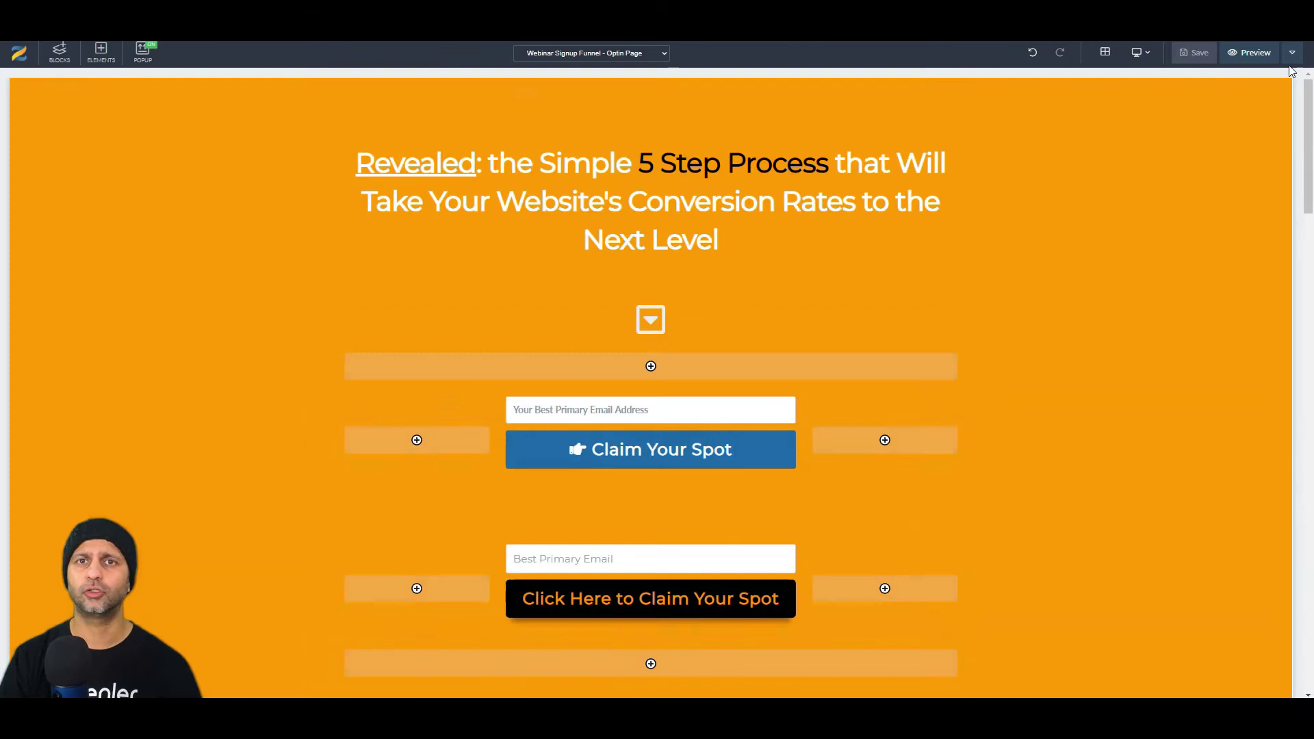
Step: Review the optin page's SEO settings for title, meta description, keywords and social image without changing them
{"action": "left_click", "coordinate": [1292, 54]}
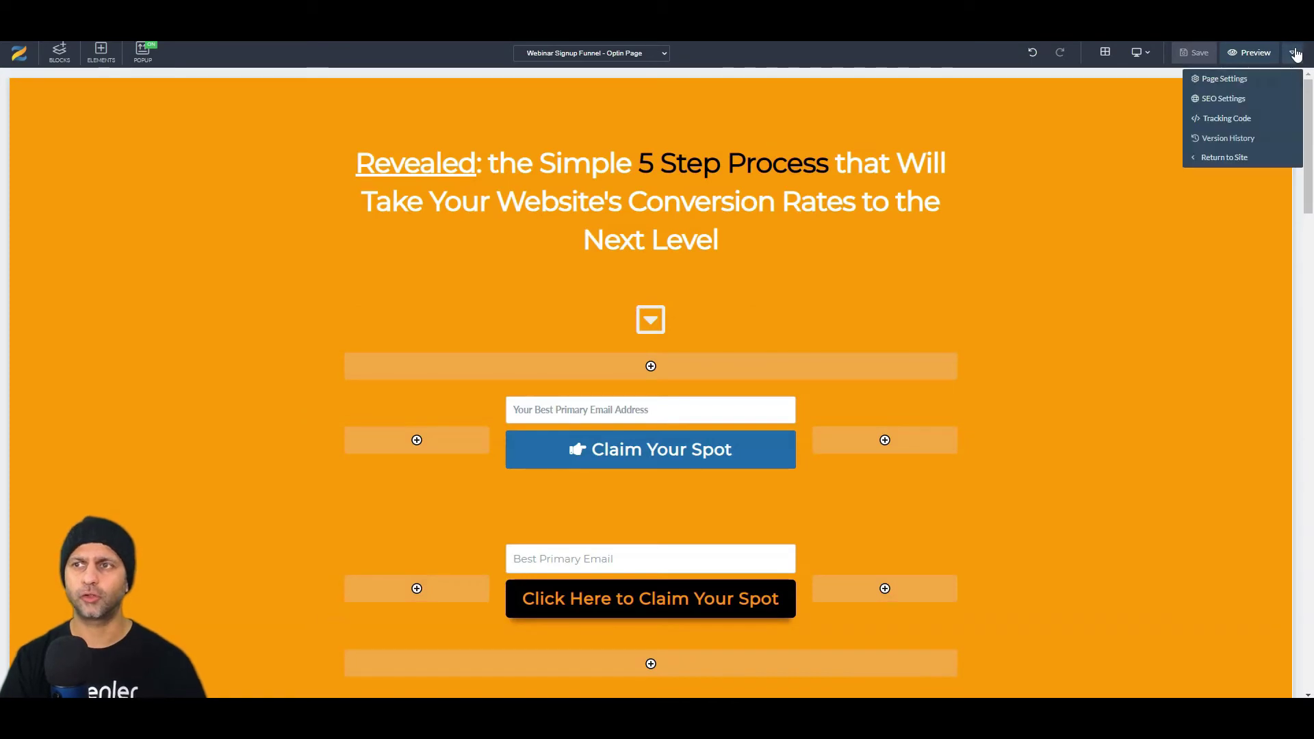
{"action": "left_click", "coordinate": [1230, 98]}
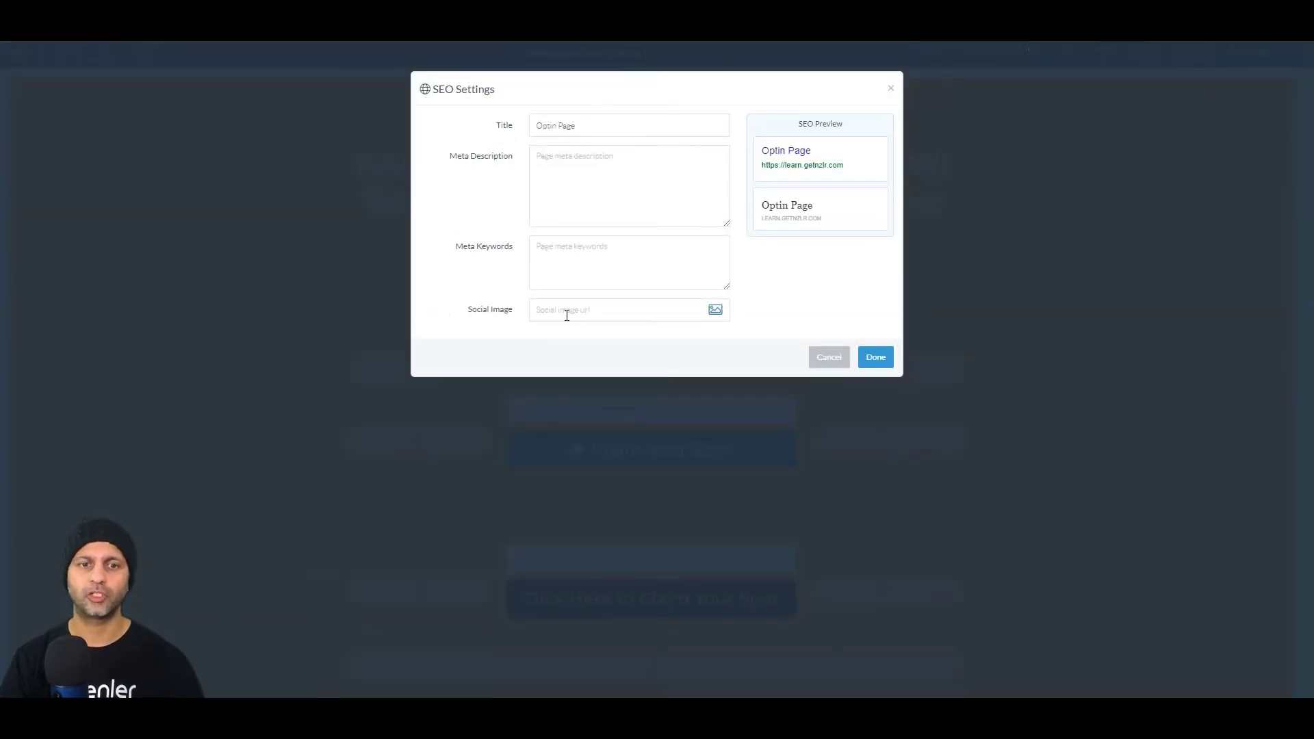
{"action": "left_click", "coordinate": [566, 269]}
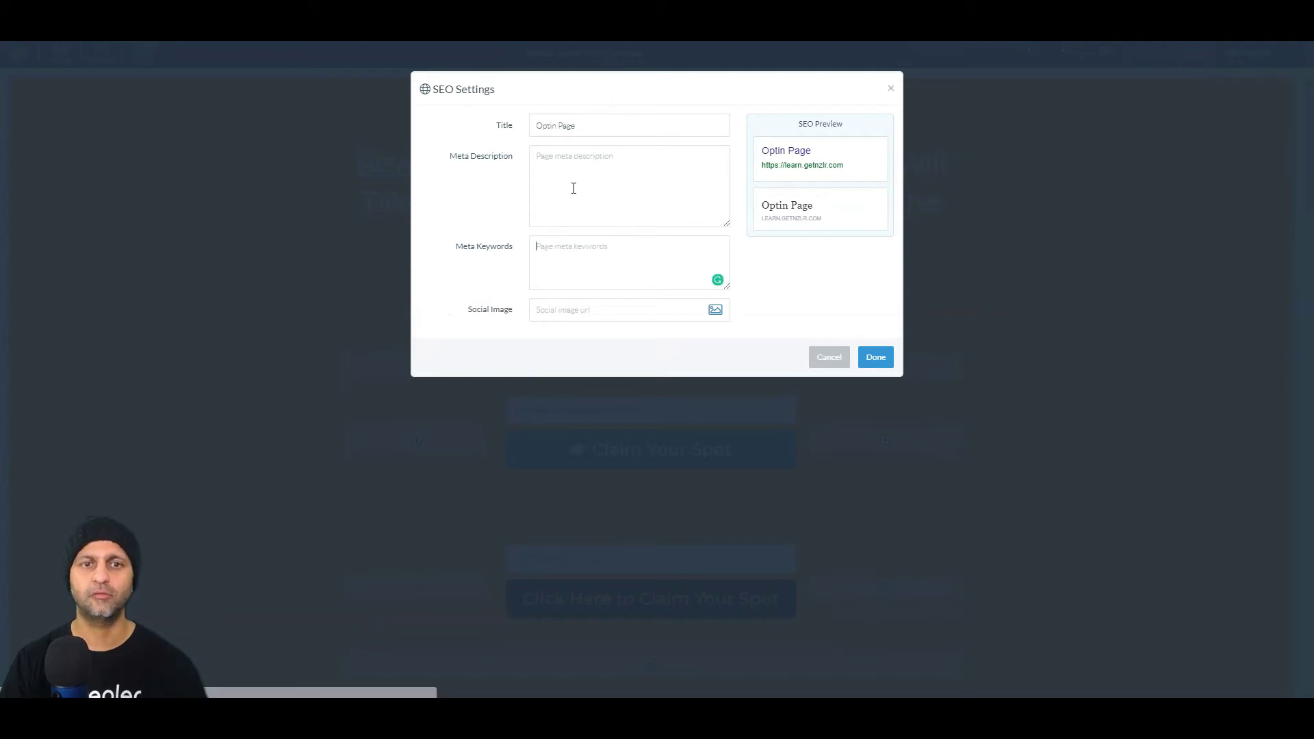
{"action": "left_click", "coordinate": [821, 355]}
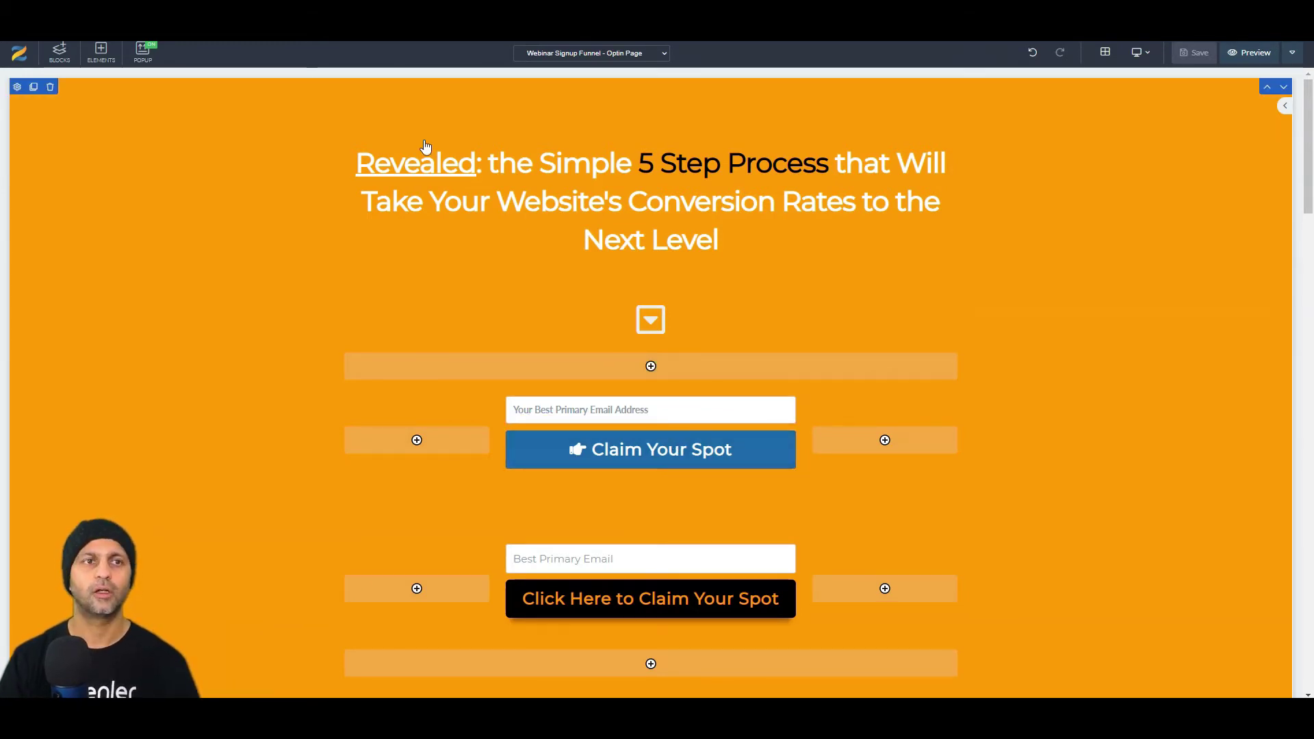
Step: Switch to the funnel's Thank You page, review its content, and close the page
{"action": "left_click", "coordinate": [660, 53]}
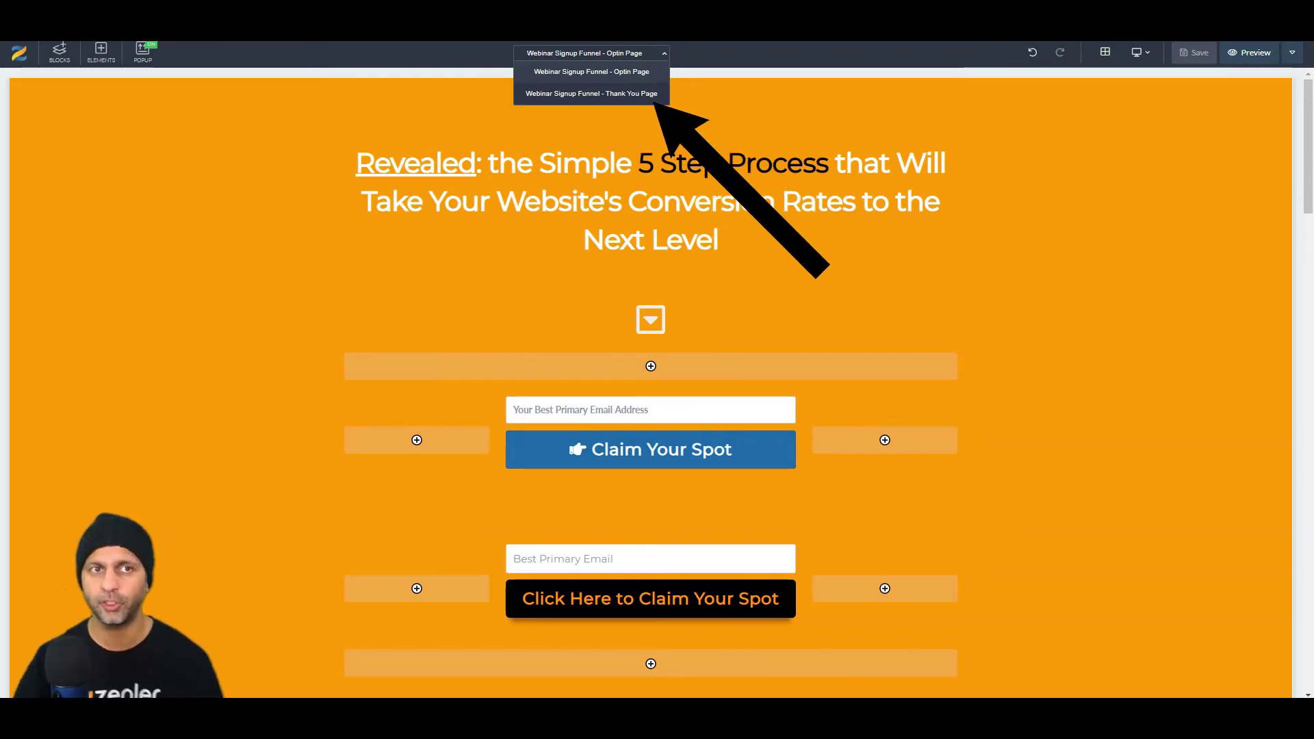
{"action": "left_click", "coordinate": [591, 93]}
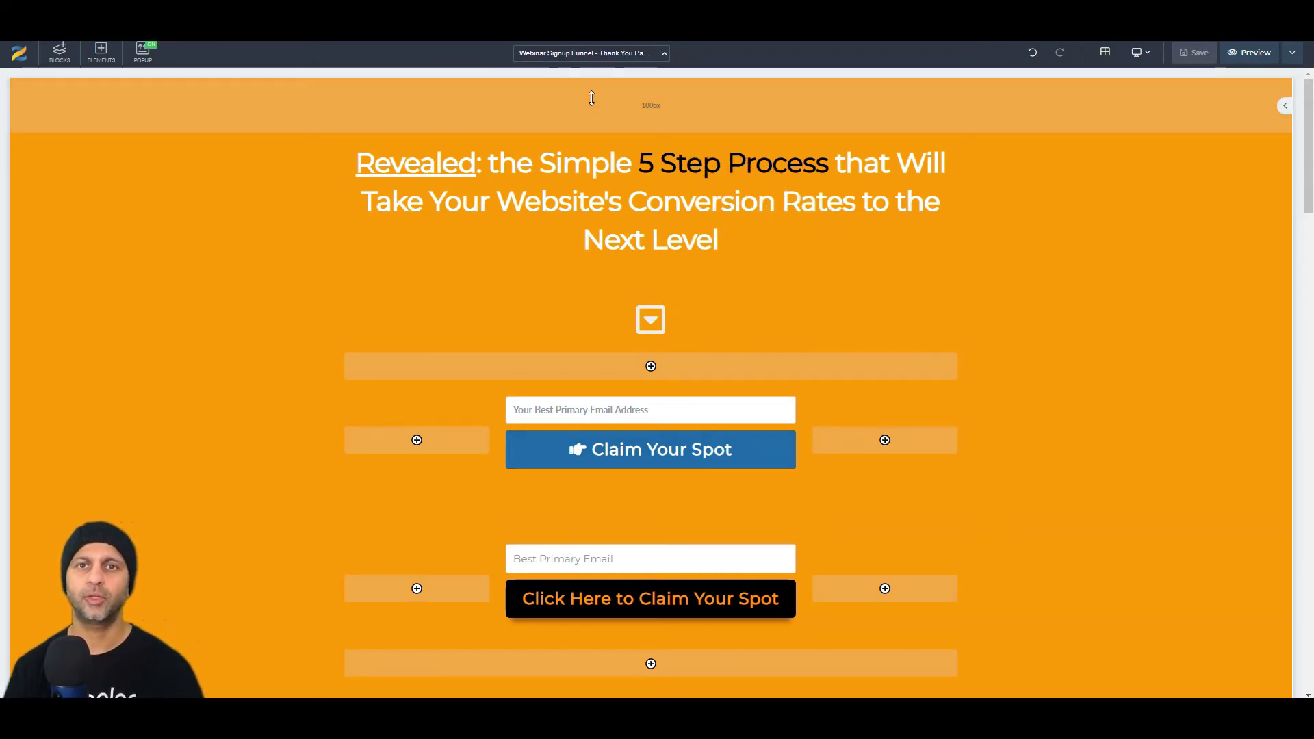
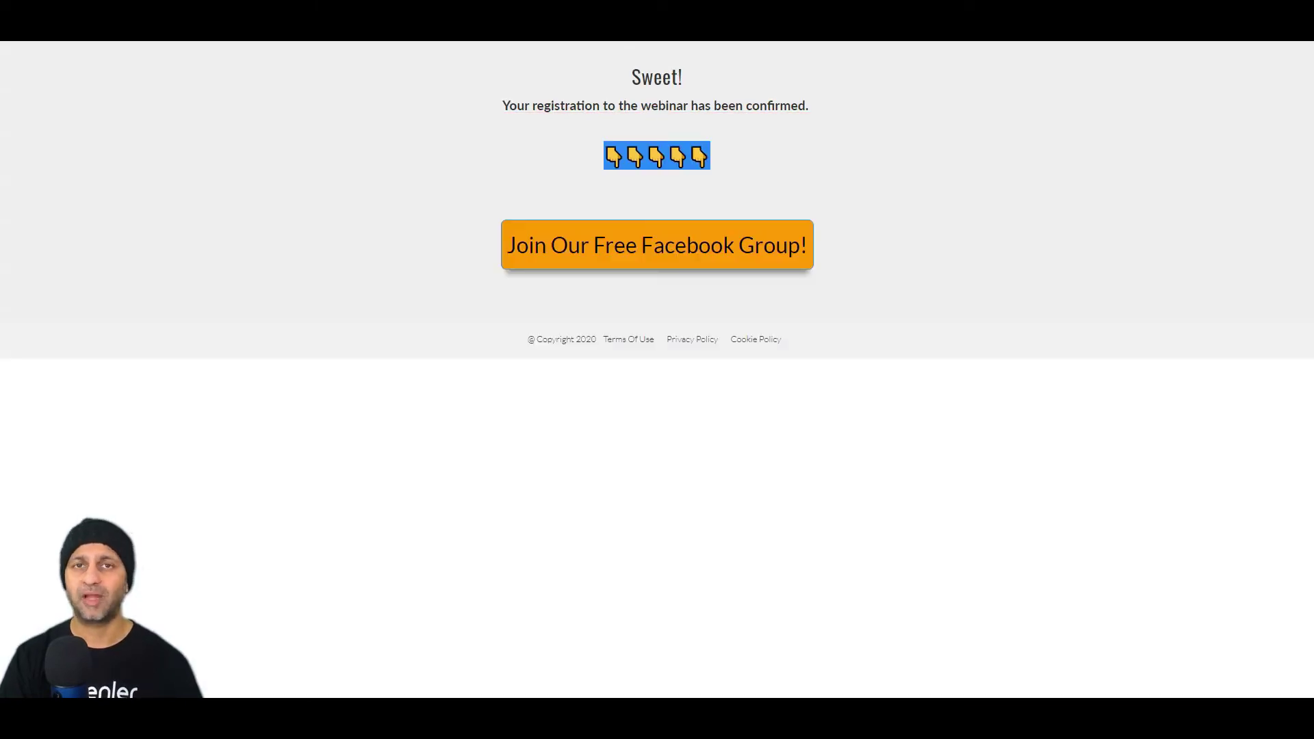
{"action": "key", "text": "ctrl+w"}
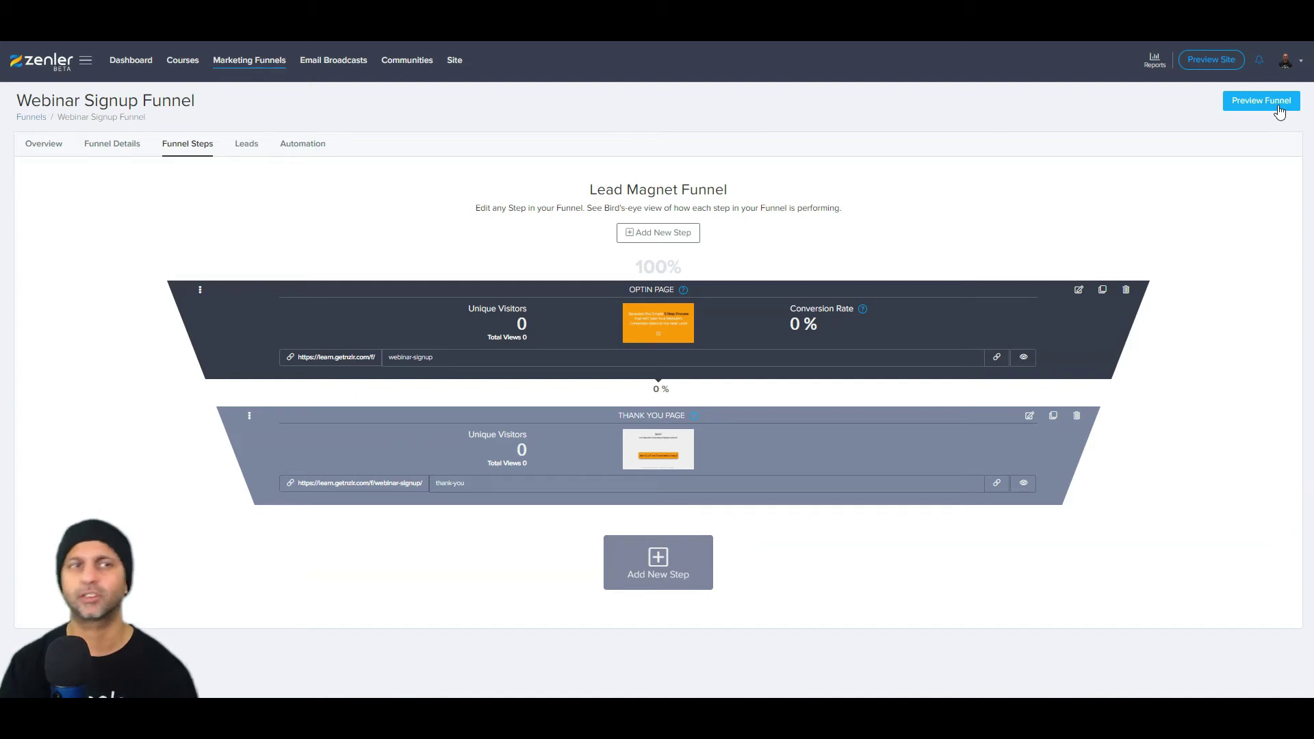
Step: Examine the Webinar Signup Funnel's leads, including their emails, roles and tags, and open the site admin lead's record
{"action": "left_click", "coordinate": [249, 152]}
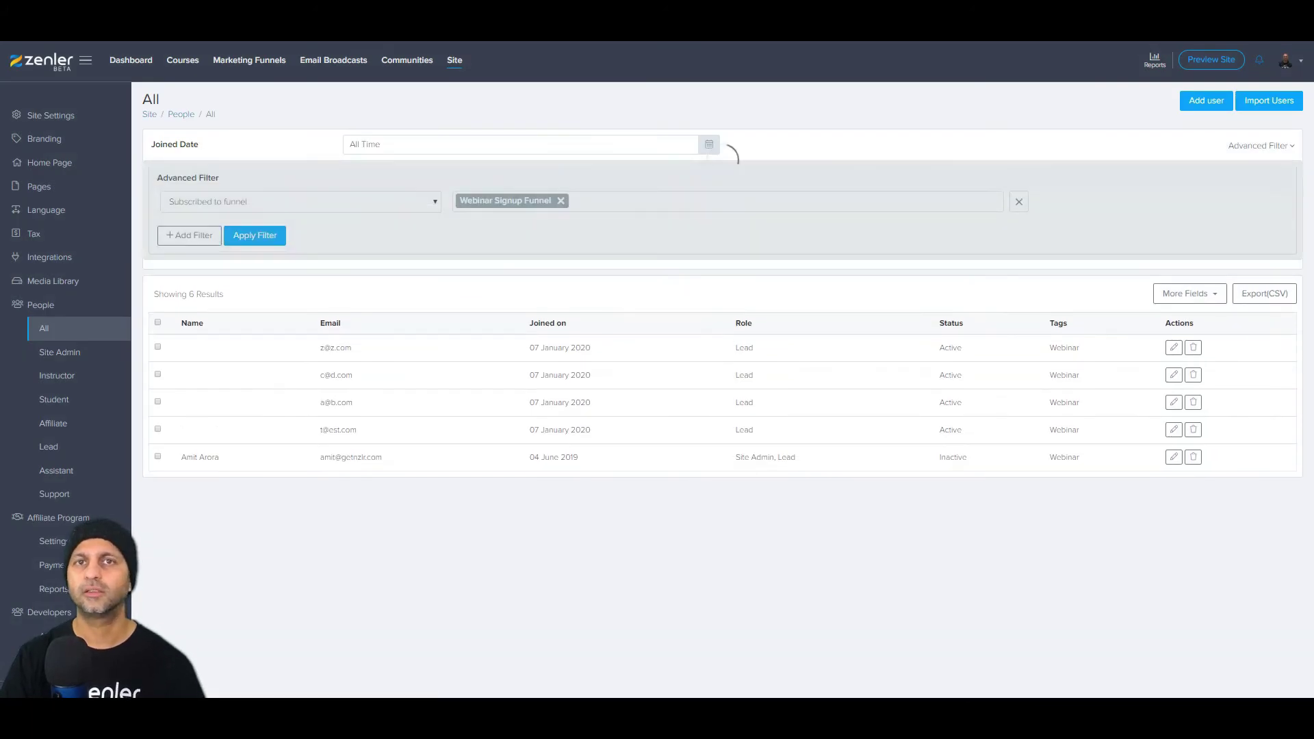
{"action": "left_click_drag", "start_coordinate": [343, 347], "coordinate": [376, 458]}
{"action": "left_click", "coordinate": [478, 520]}
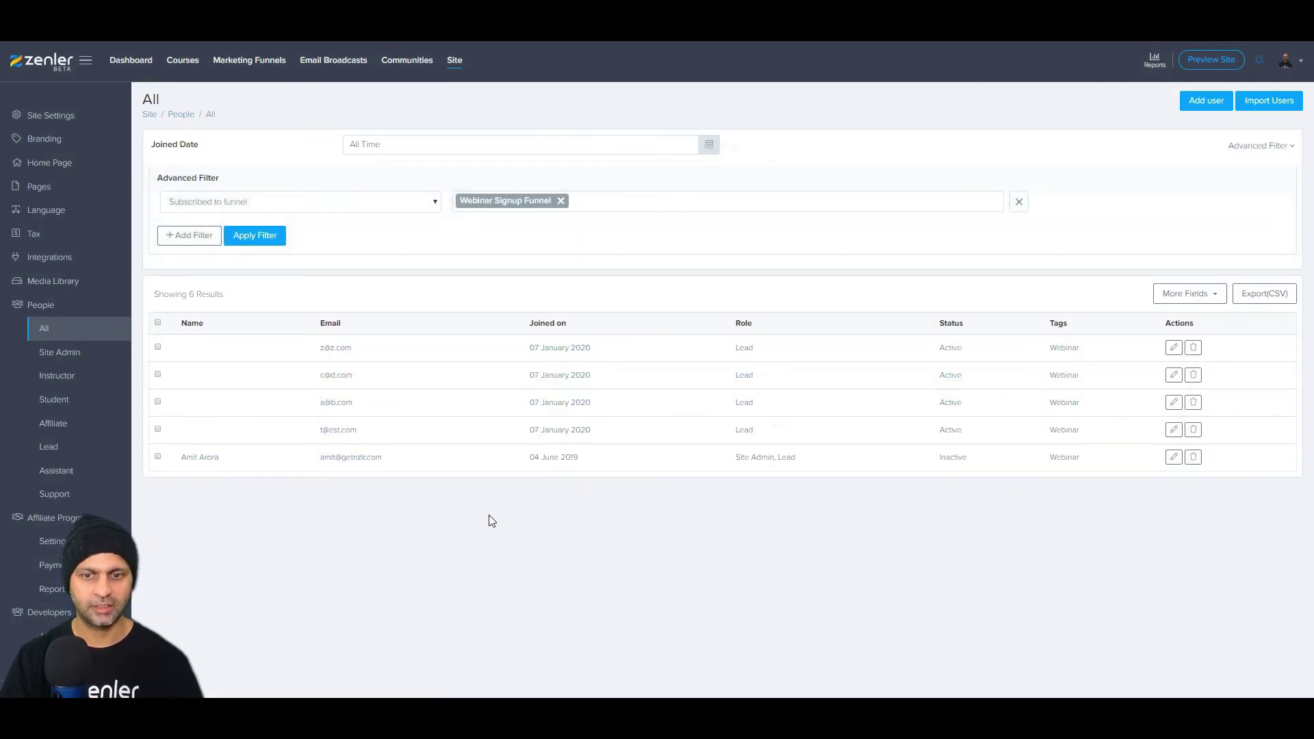
{"action": "left_click_drag", "start_coordinate": [804, 466], "coordinate": [730, 463]}
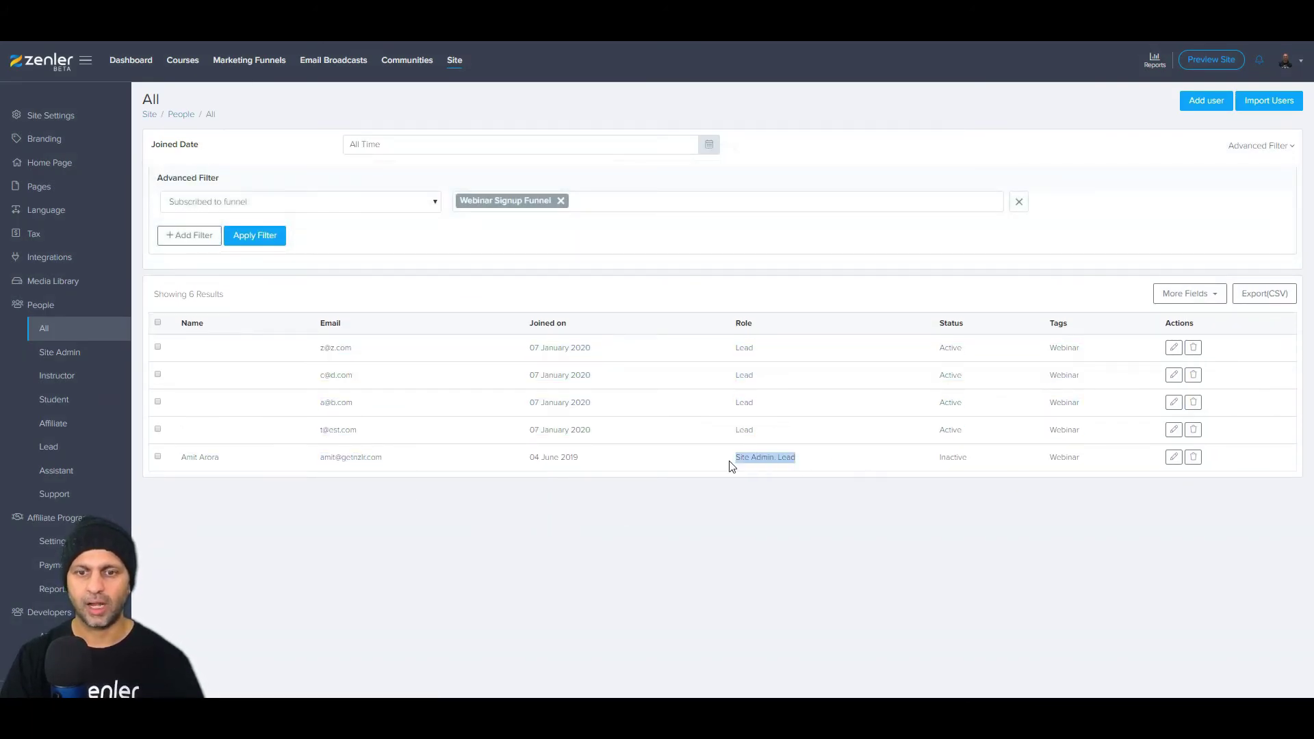
{"action": "left_click_drag", "start_coordinate": [388, 459], "coordinate": [321, 464]}
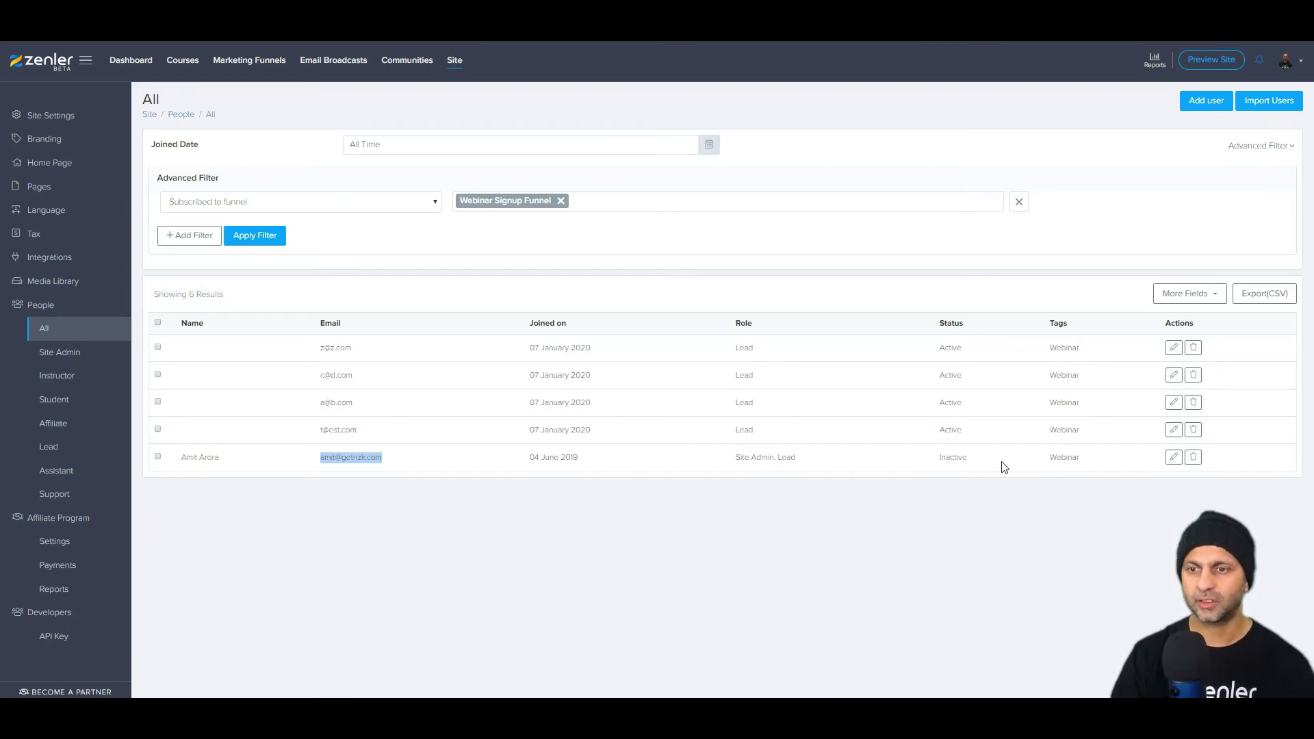
{"action": "left_click", "coordinate": [1173, 457]}
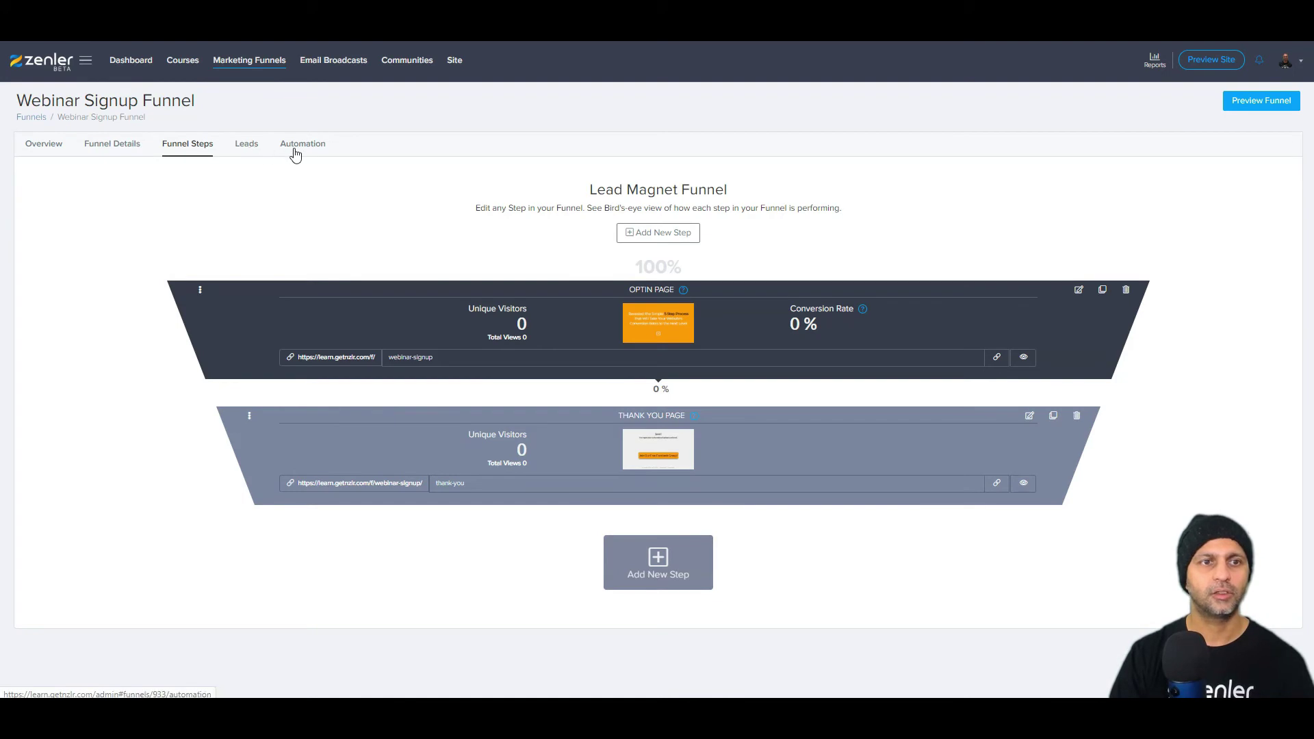
Step: In the "Thank you for registering" automation rule, set the Add Tag action's tag to WebinarforNZZ, save it and apply the change to existing leads
{"action": "left_click", "coordinate": [296, 146]}
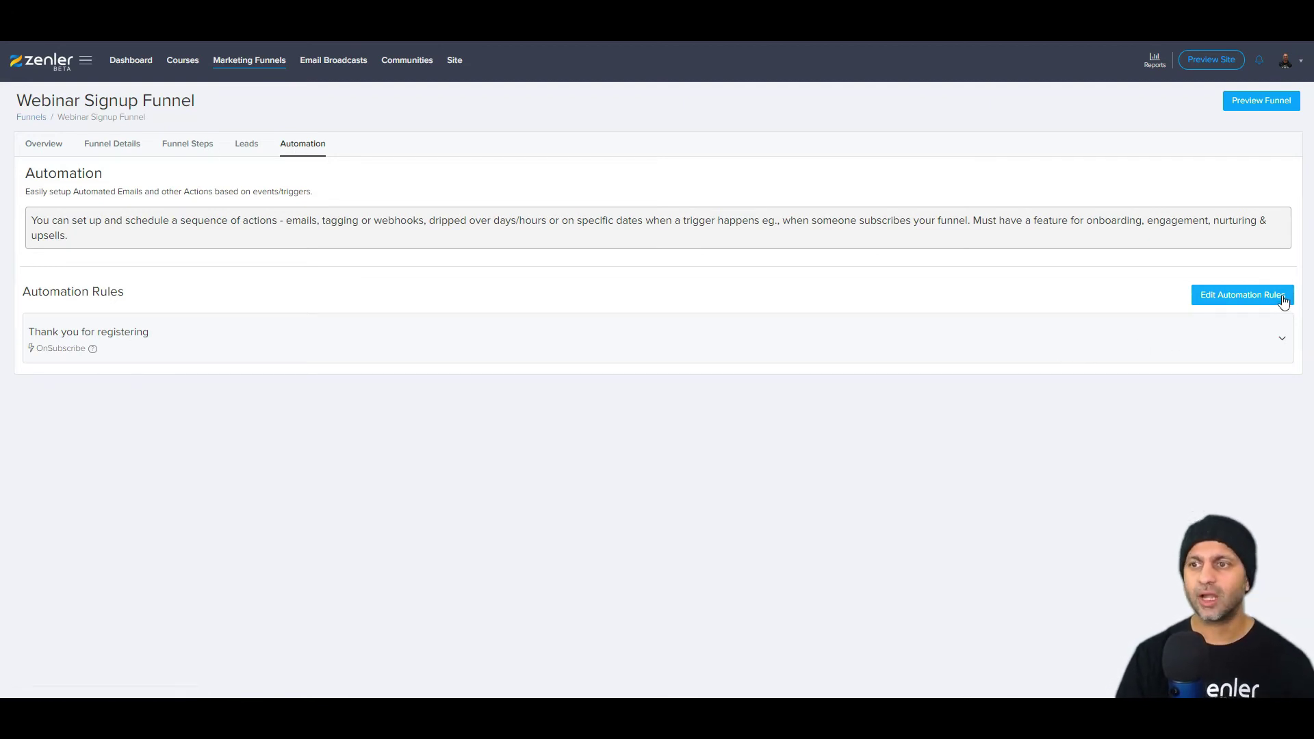
{"action": "left_click", "coordinate": [1285, 301]}
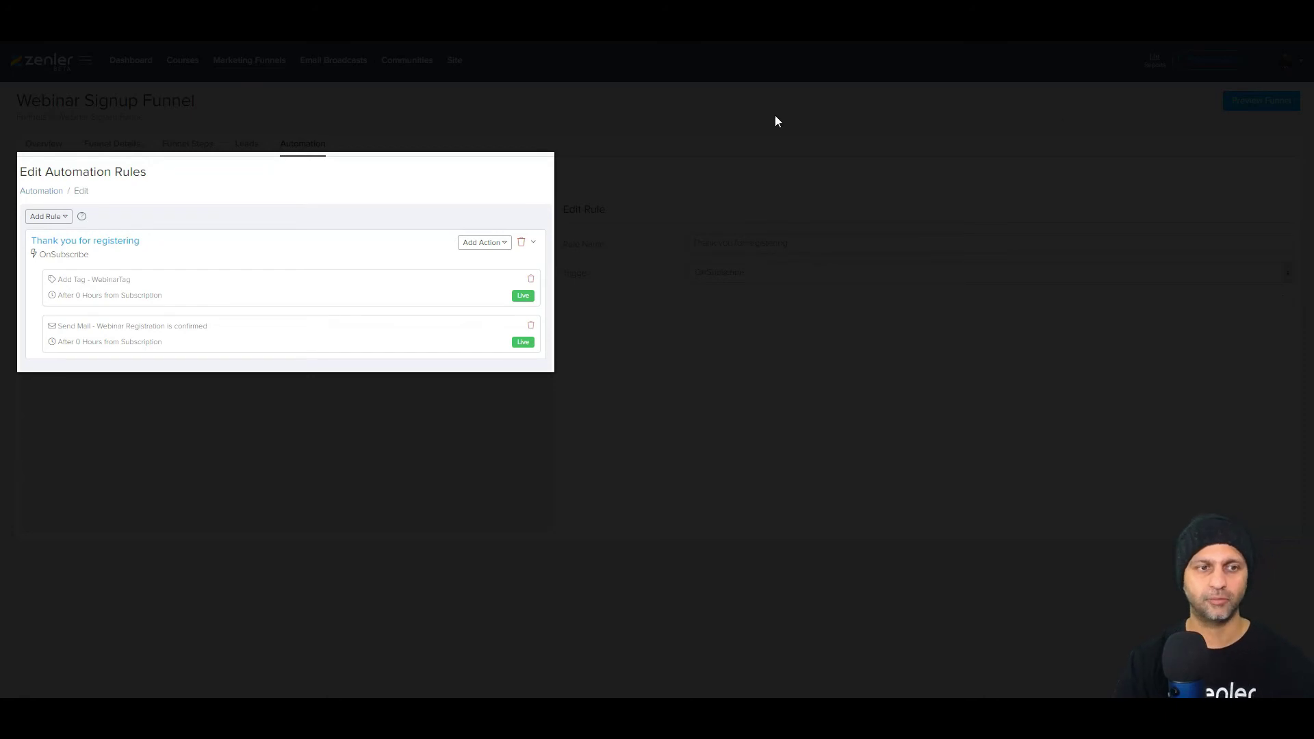
{"action": "left_click", "coordinate": [274, 284]}
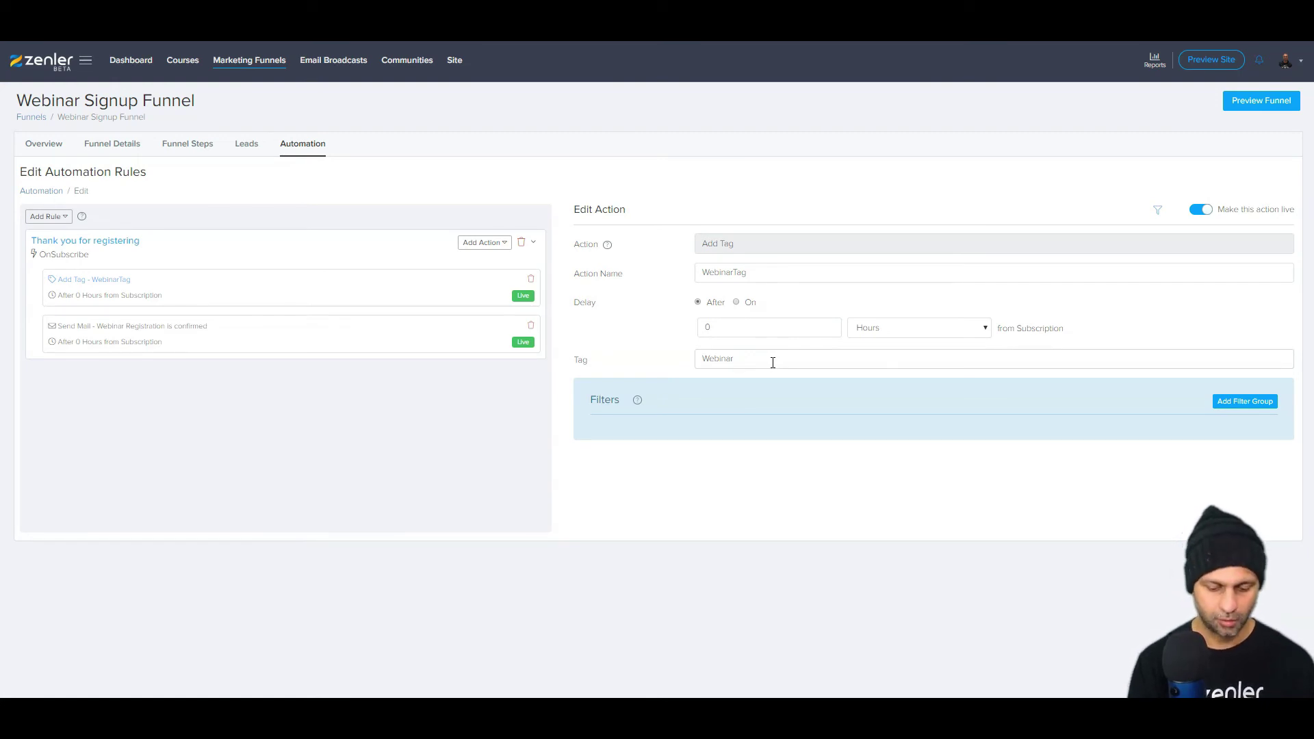
{"action": "type", "text": "forNZZ"}
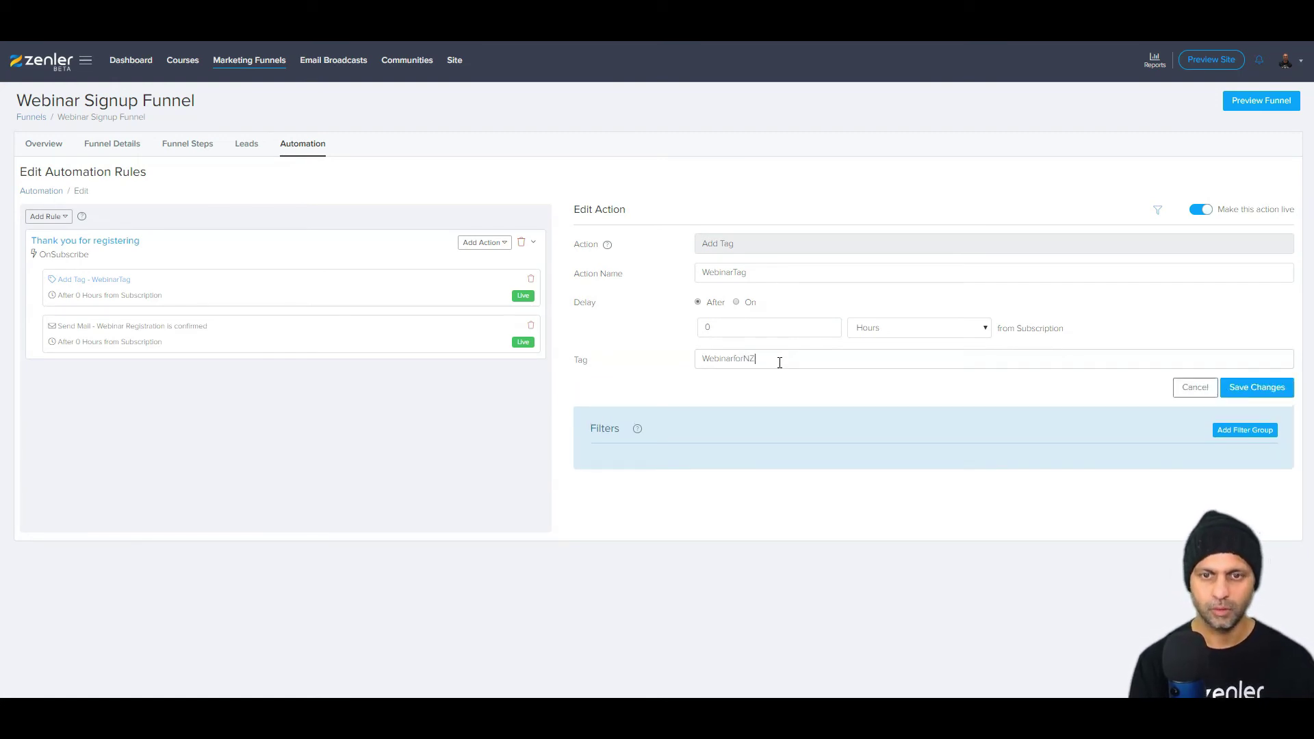
{"action": "left_click", "coordinate": [1241, 387]}
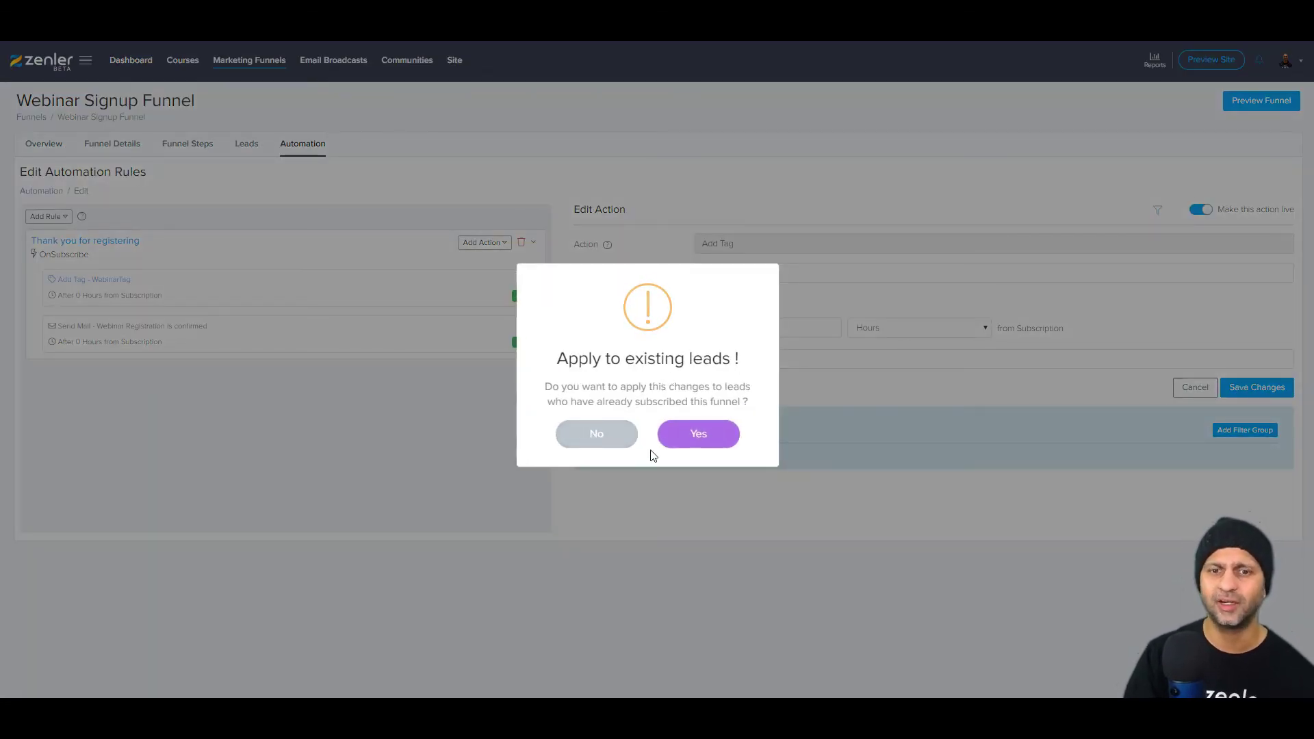
{"action": "left_click", "coordinate": [699, 438]}
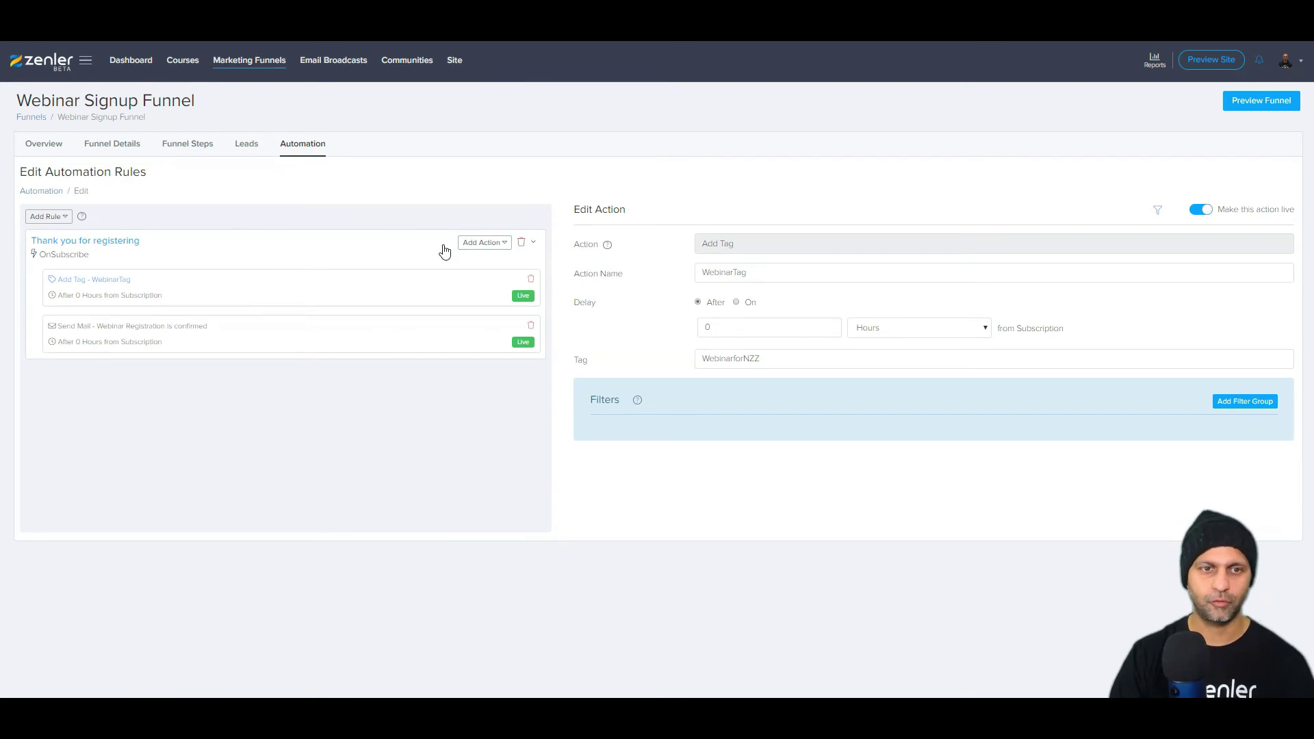
Step: Add a Send Mail action to the "Thank you for registering" rule, scheduled on 2020-01-30 3:27 PM, America/New_York time
{"action": "left_click", "coordinate": [497, 250]}
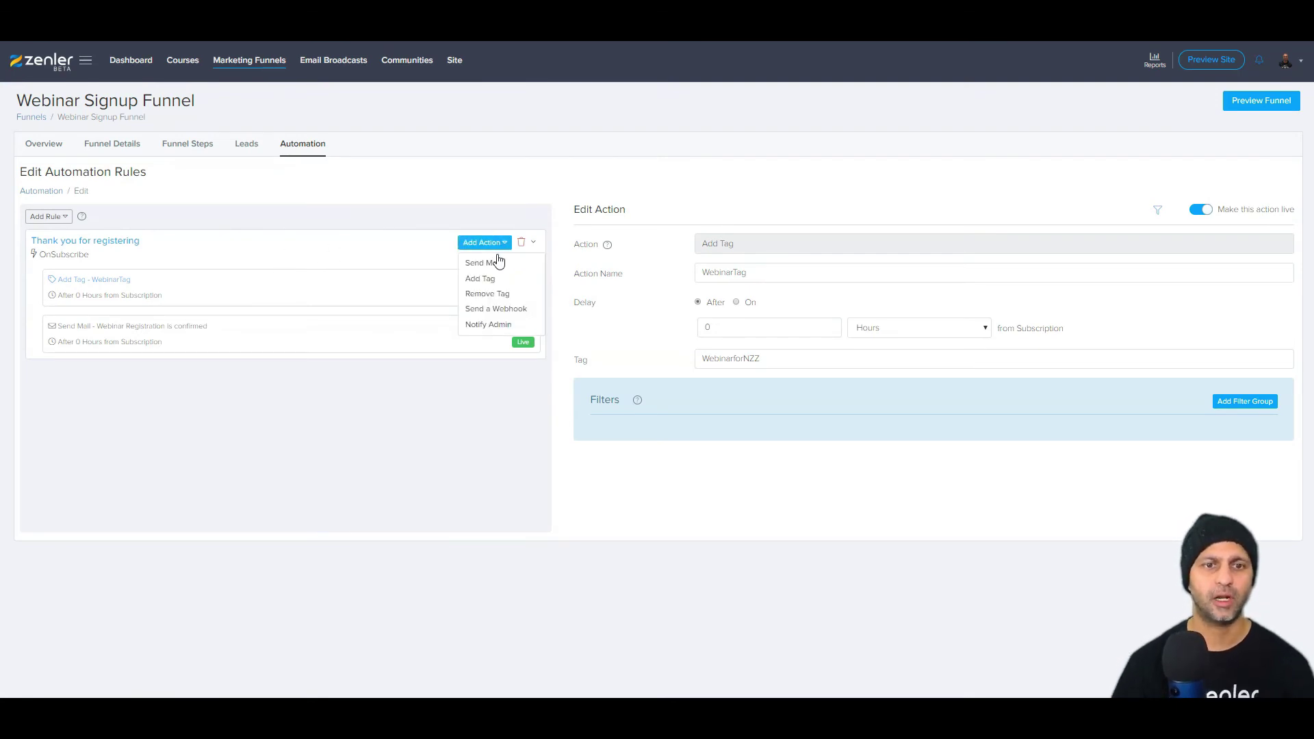
{"action": "left_click", "coordinate": [497, 261]}
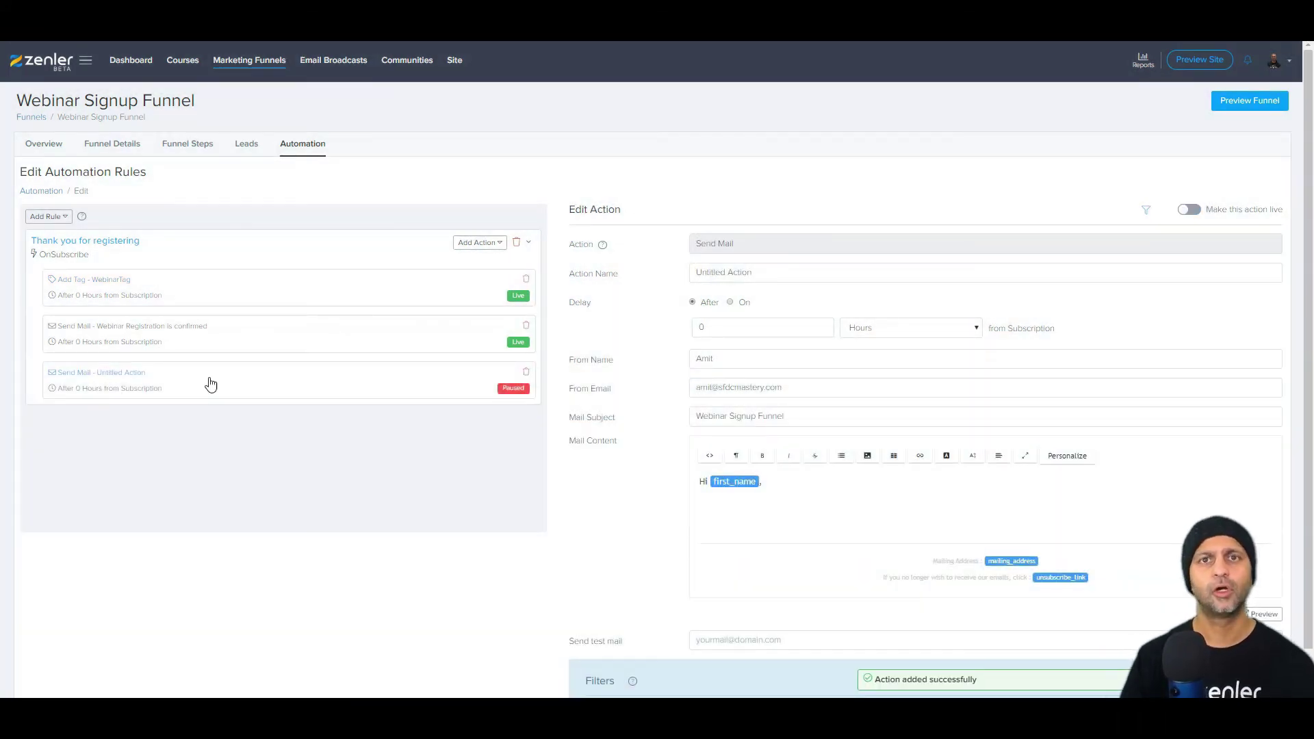
{"action": "left_click", "coordinate": [734, 303]}
{"action": "left_click", "coordinate": [753, 327]}
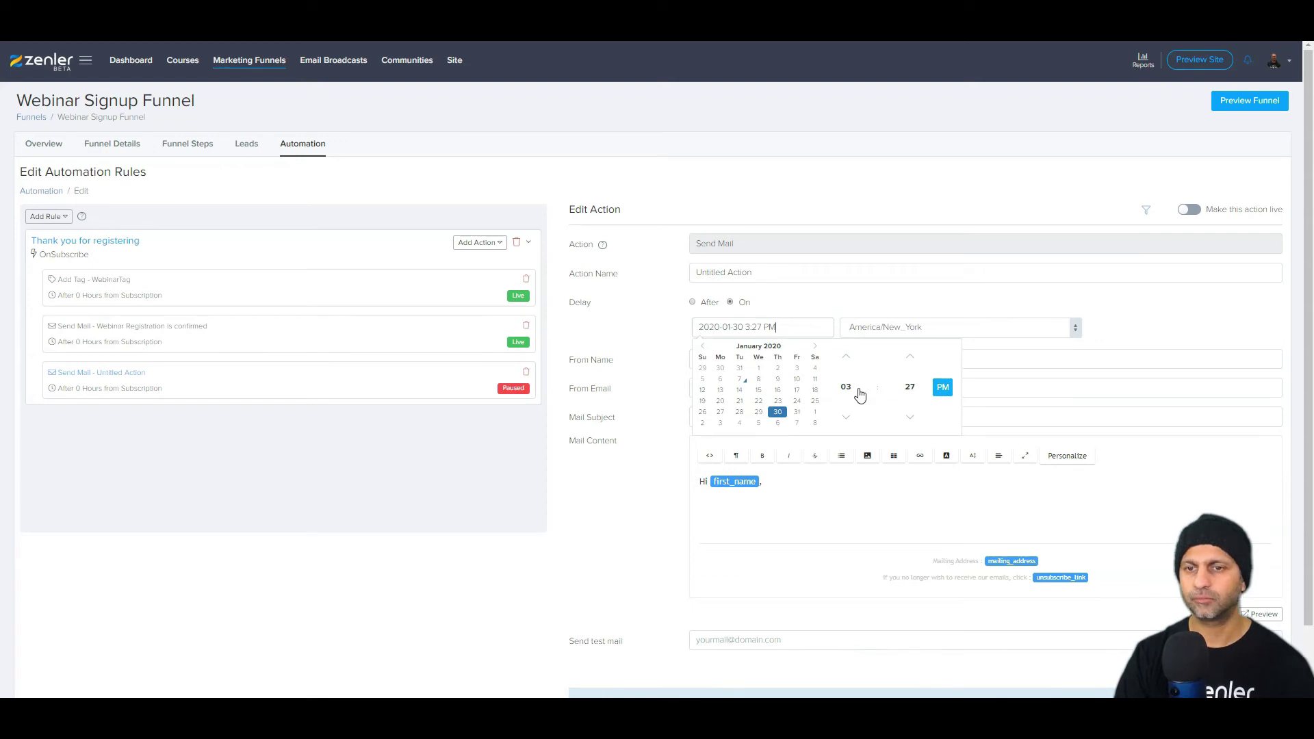
{"action": "left_click", "coordinate": [976, 358]}
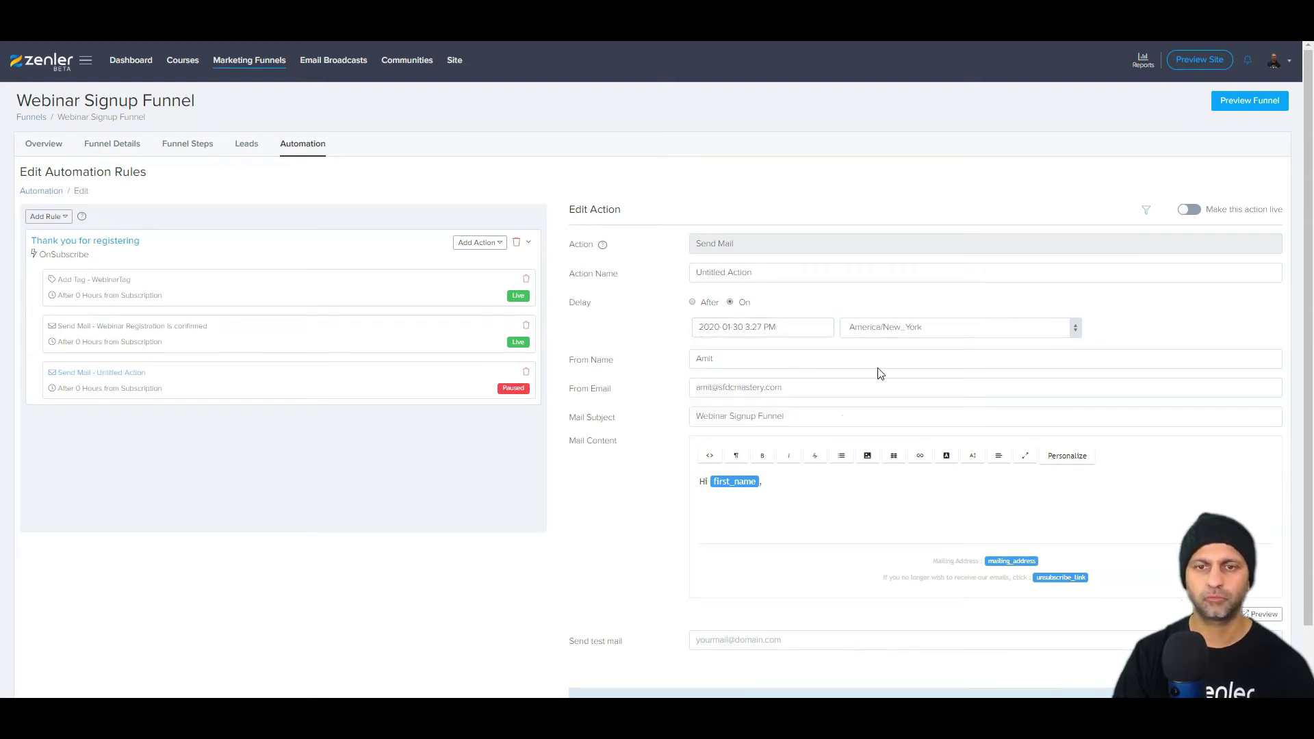
Step: Name the new mail action "Webinar Reminder" and set its mail subject to "Reminder: Your Upcoming webinar"
{"action": "triple_click", "coordinate": [764, 266]}
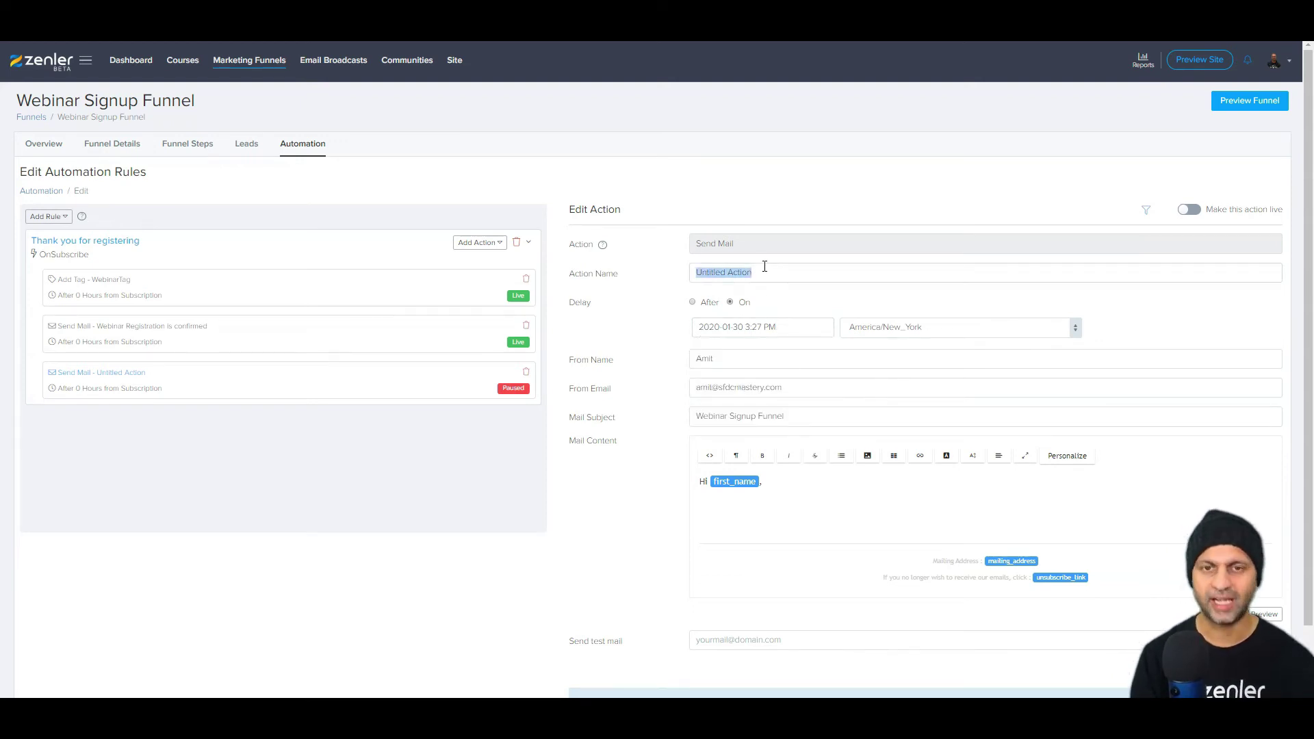
{"action": "type", "text": "Webina"}
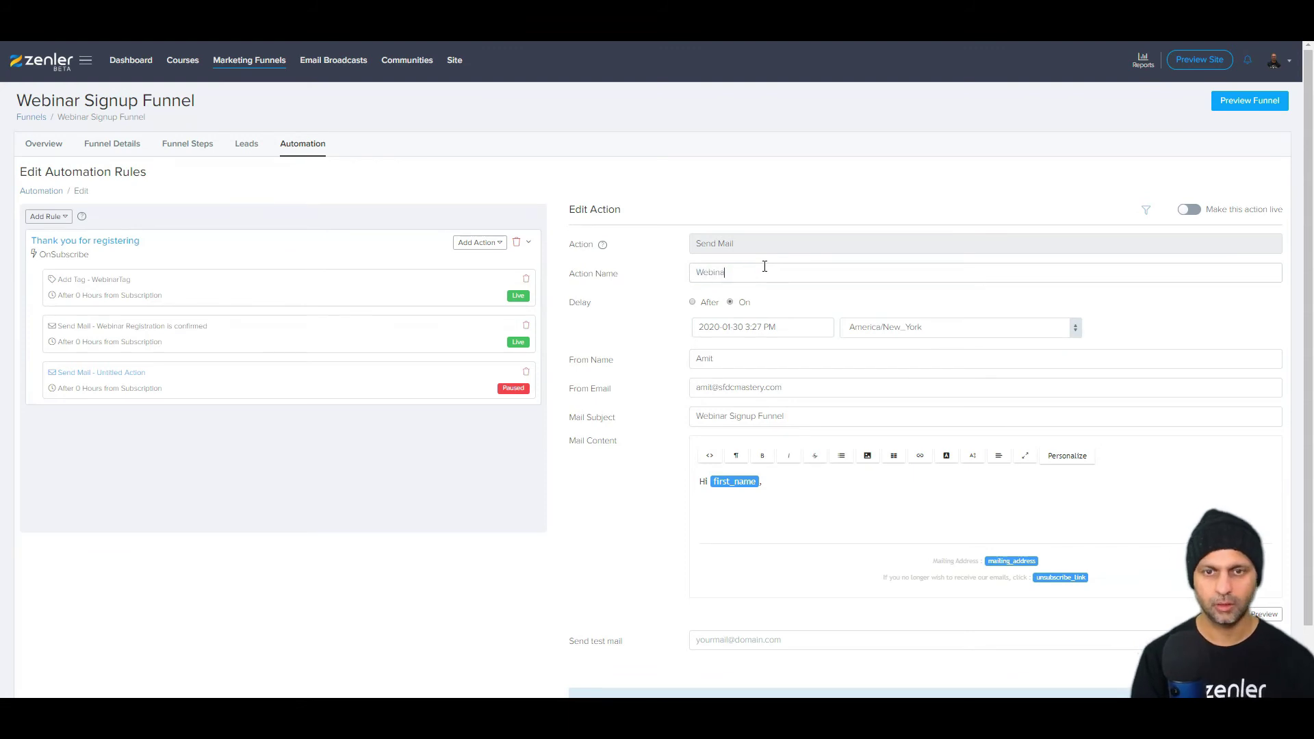
{"action": "type", "text": "r Reminder"}
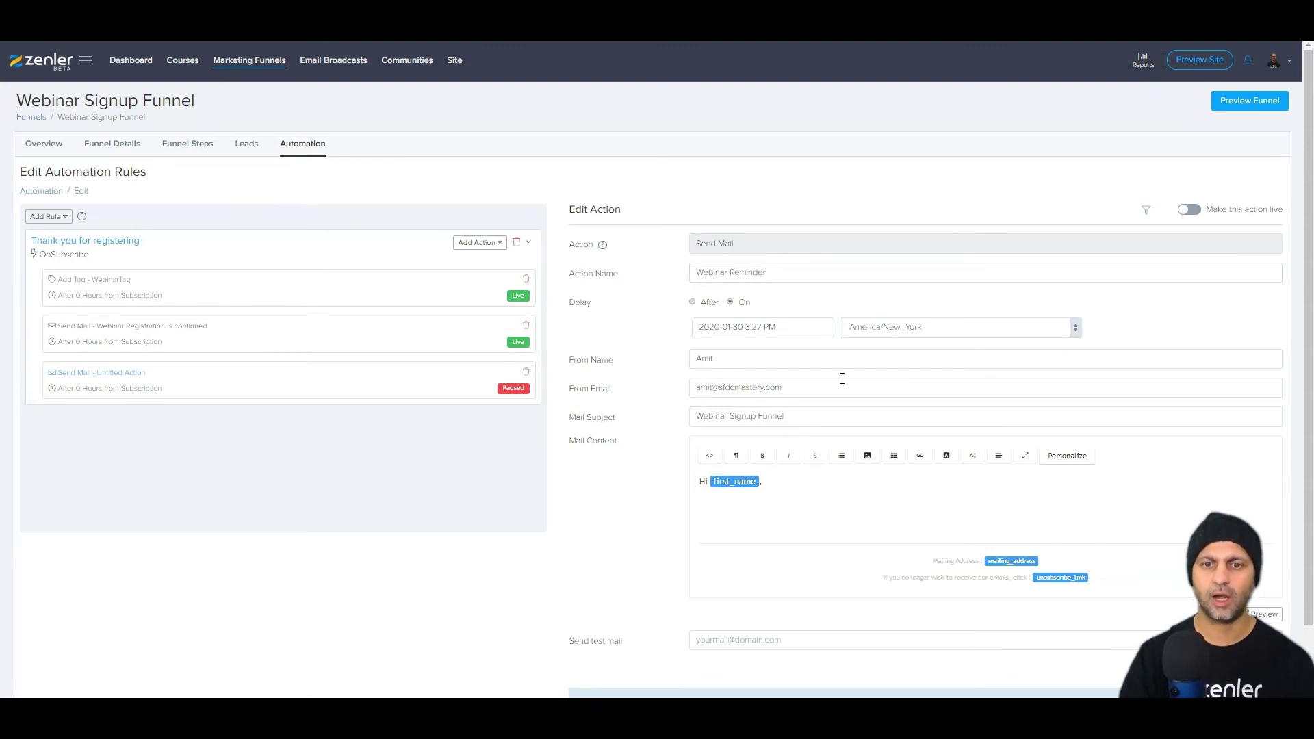
{"action": "scroll", "coordinate": [842, 377], "scroll_direction": "down", "scroll_amount": 1}
{"action": "key", "text": "ctrl+a"}
{"action": "type", "text": "Reminder: Your Upcoming webinar"}
{"action": "key", "text": "Tab"}
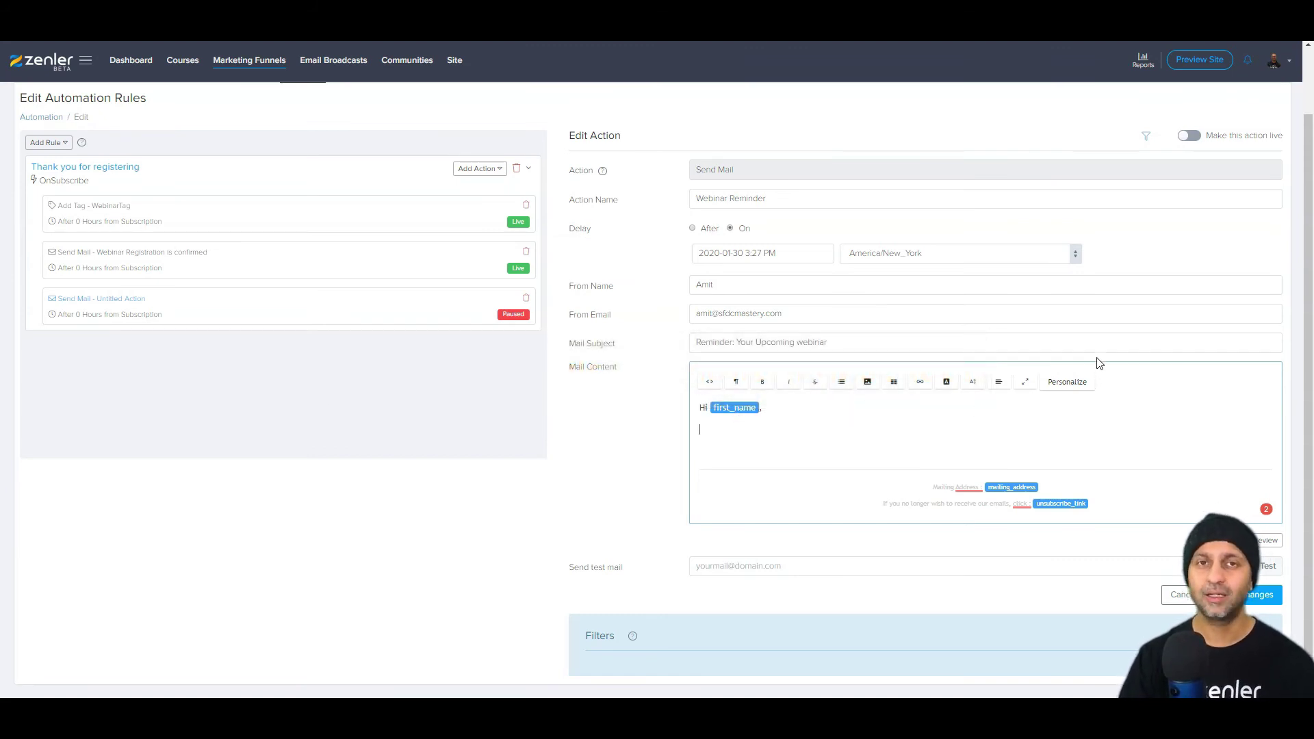
Step: Try out the email personalization field in the reminder's mail content and remove it again
{"action": "left_click", "coordinate": [1084, 382]}
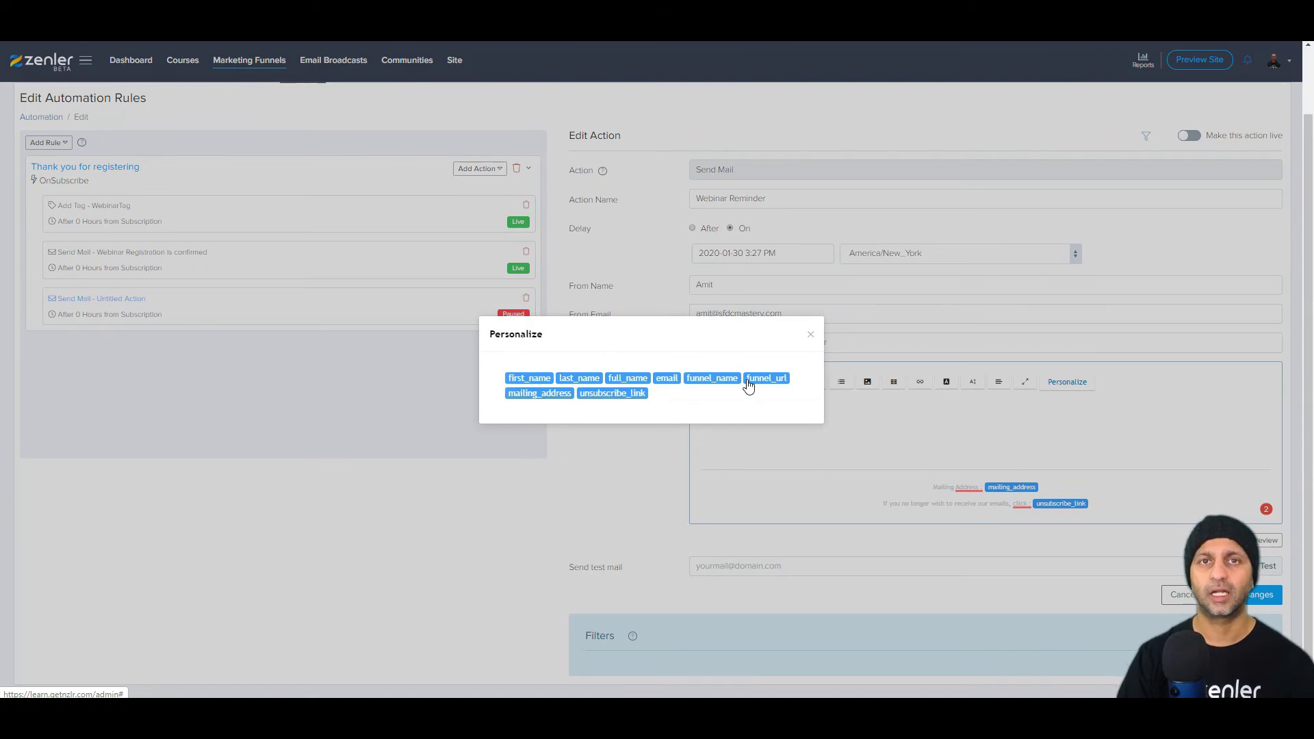
{"action": "left_click", "coordinate": [666, 378]}
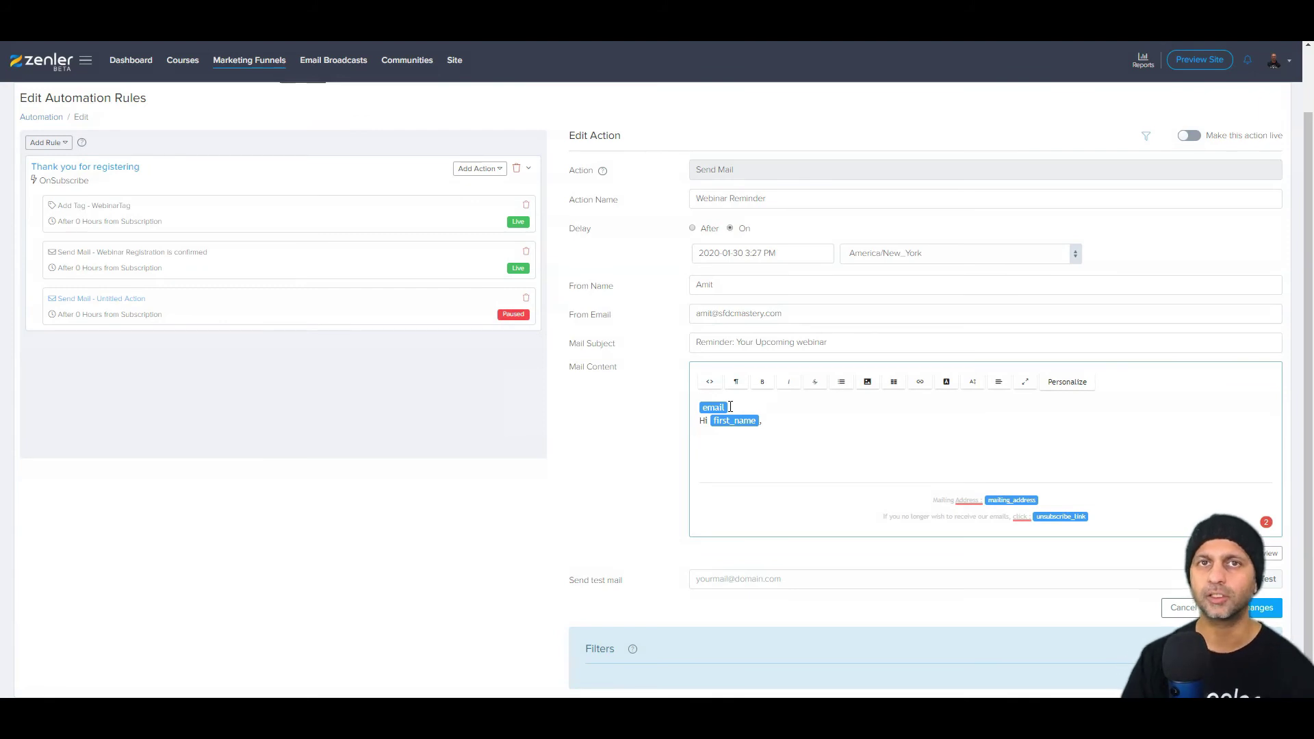
{"action": "left_click", "coordinate": [912, 470]}
{"action": "type", "text": ","}
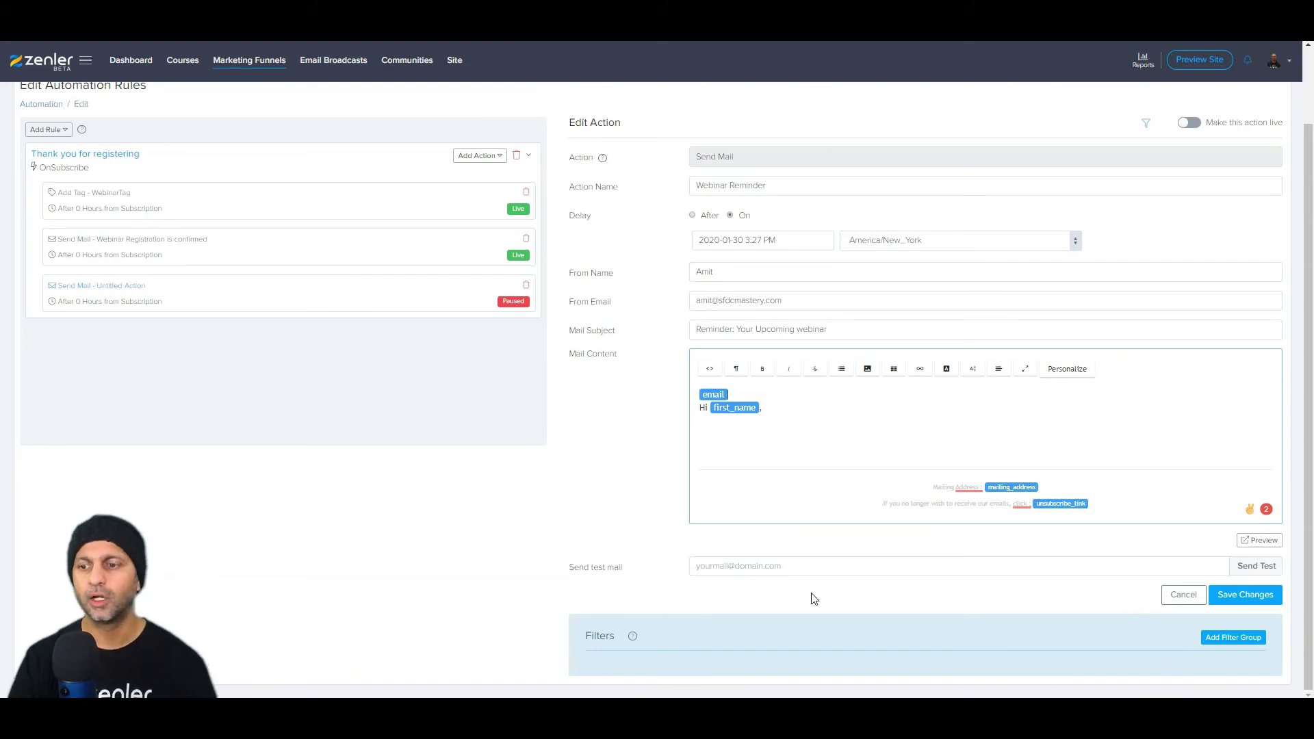
{"action": "mouse_move", "coordinate": [633, 638]}
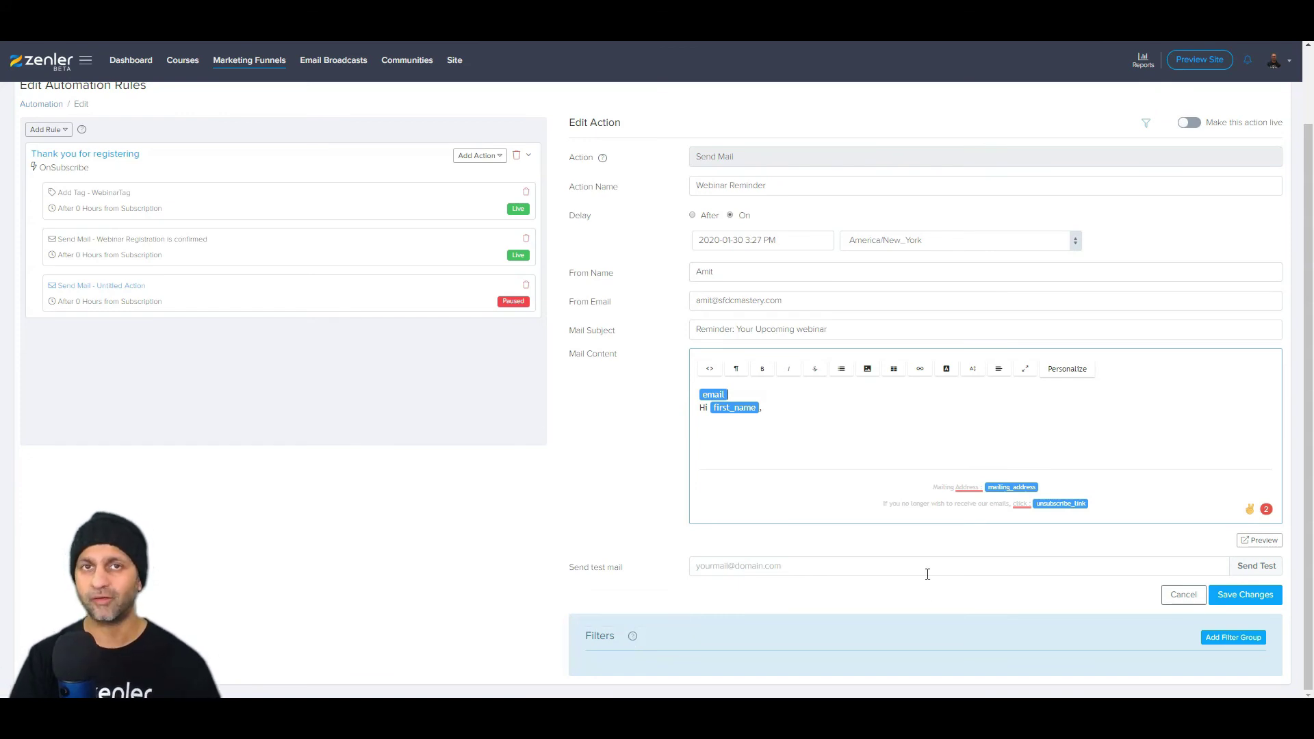
{"action": "scroll", "coordinate": [927, 573], "scroll_direction": "up", "scroll_amount": 2}
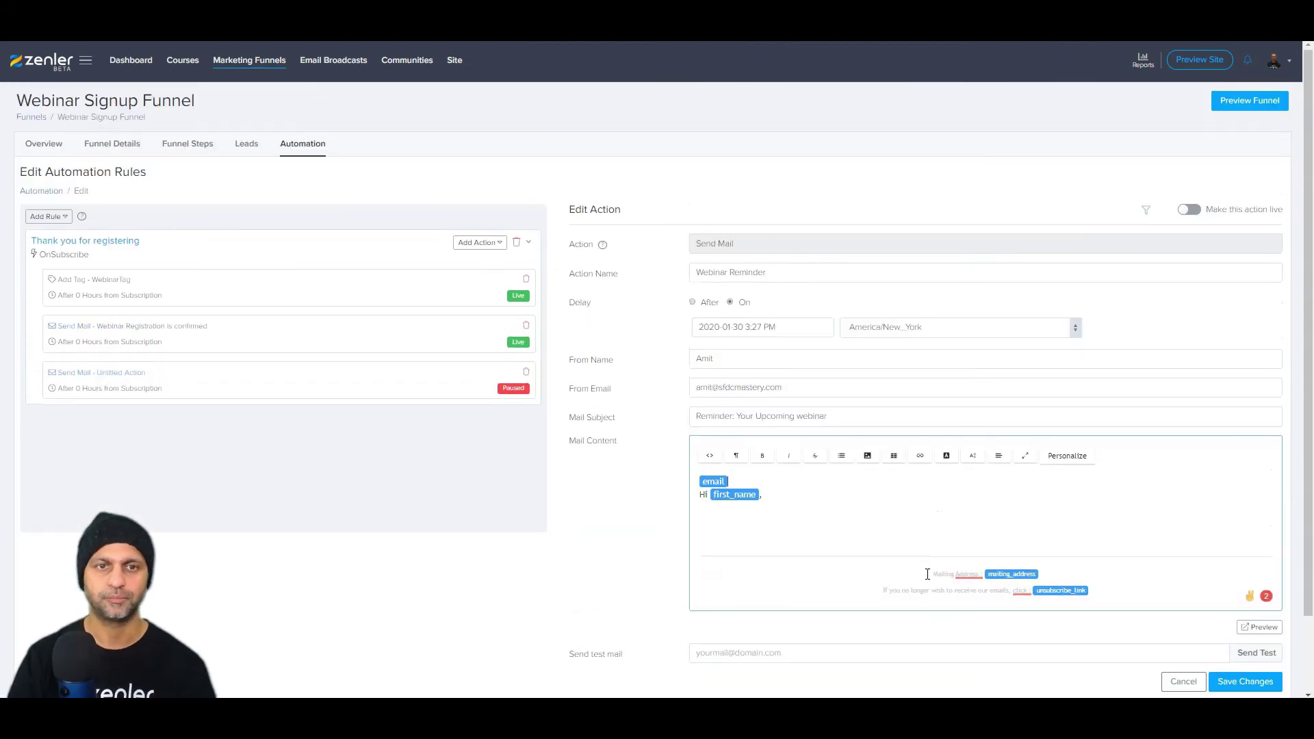
{"action": "left_click", "coordinate": [746, 481]}
{"action": "key", "text": "BackSpace"}
{"action": "key", "text": "BackSpace"}
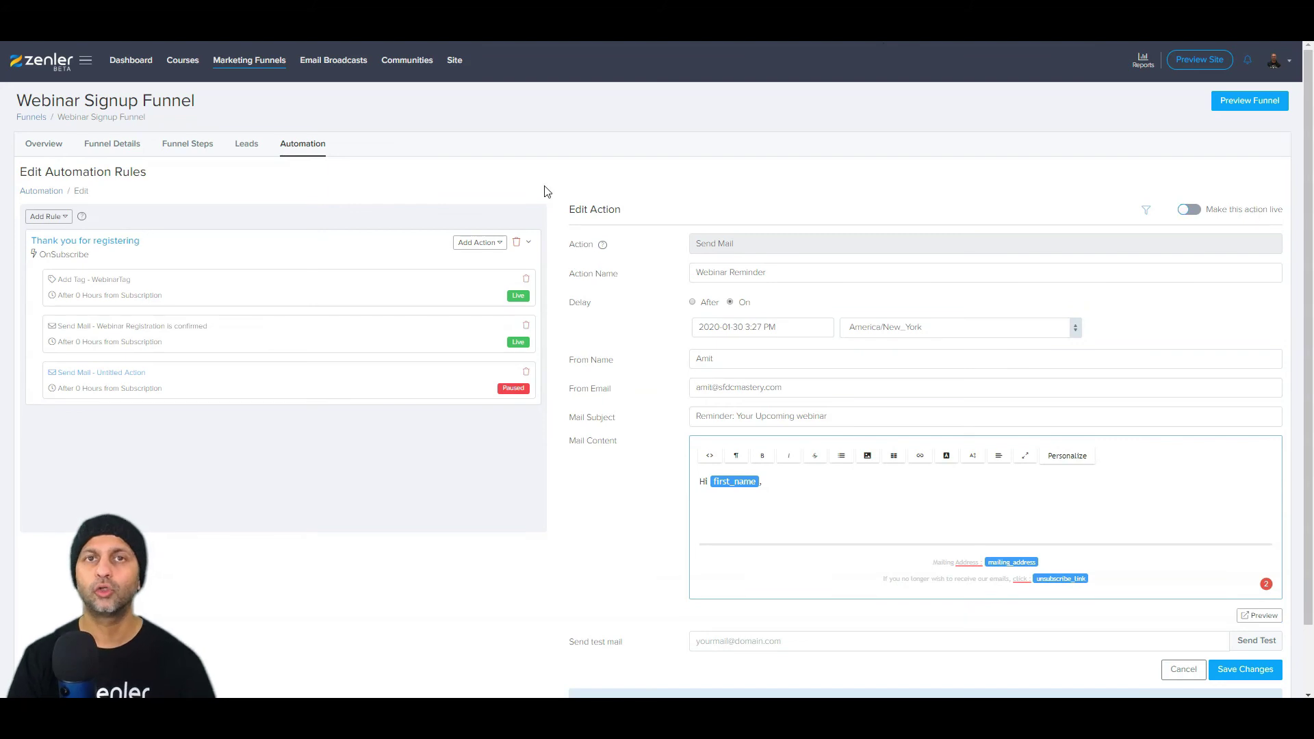
Step: Open the site-wide list of people with the Lead role and examine their emails, join dates and tags
{"action": "left_click_drag", "start_coordinate": [741, 328], "coordinate": [708, 326]}
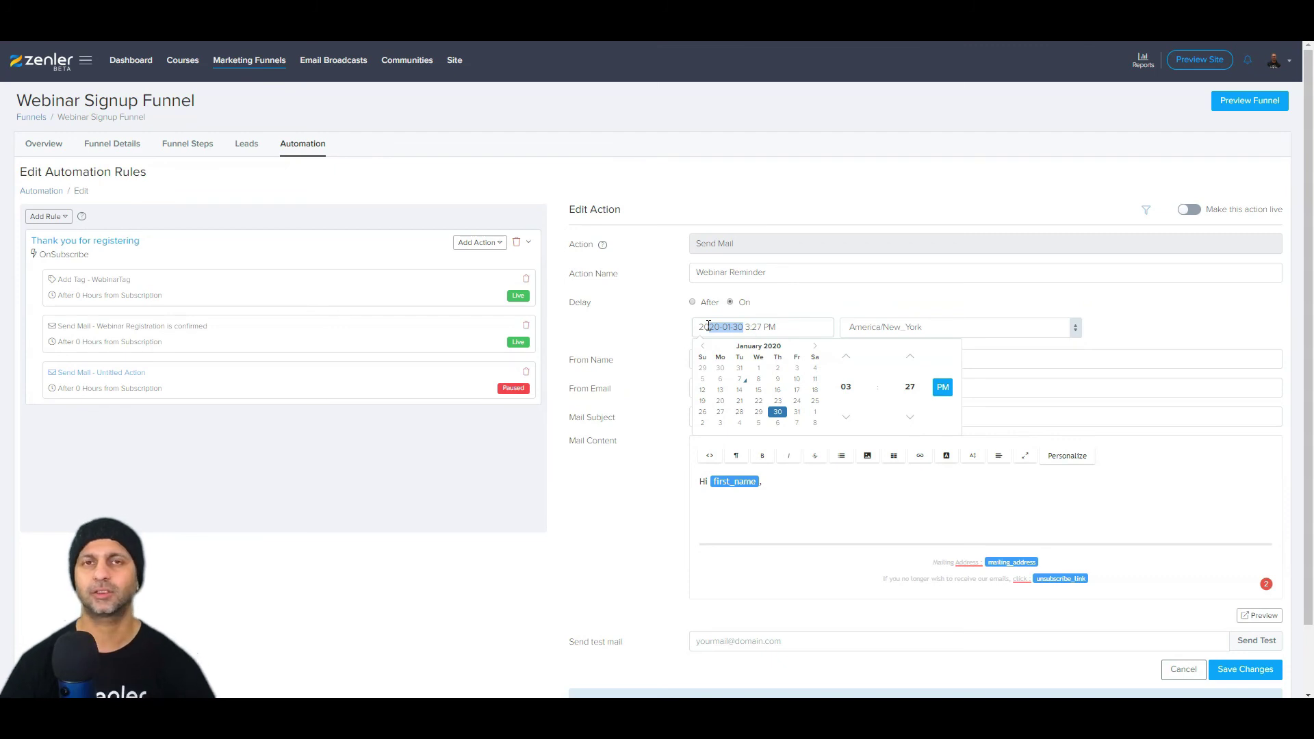
{"action": "left_click", "coordinate": [454, 60]}
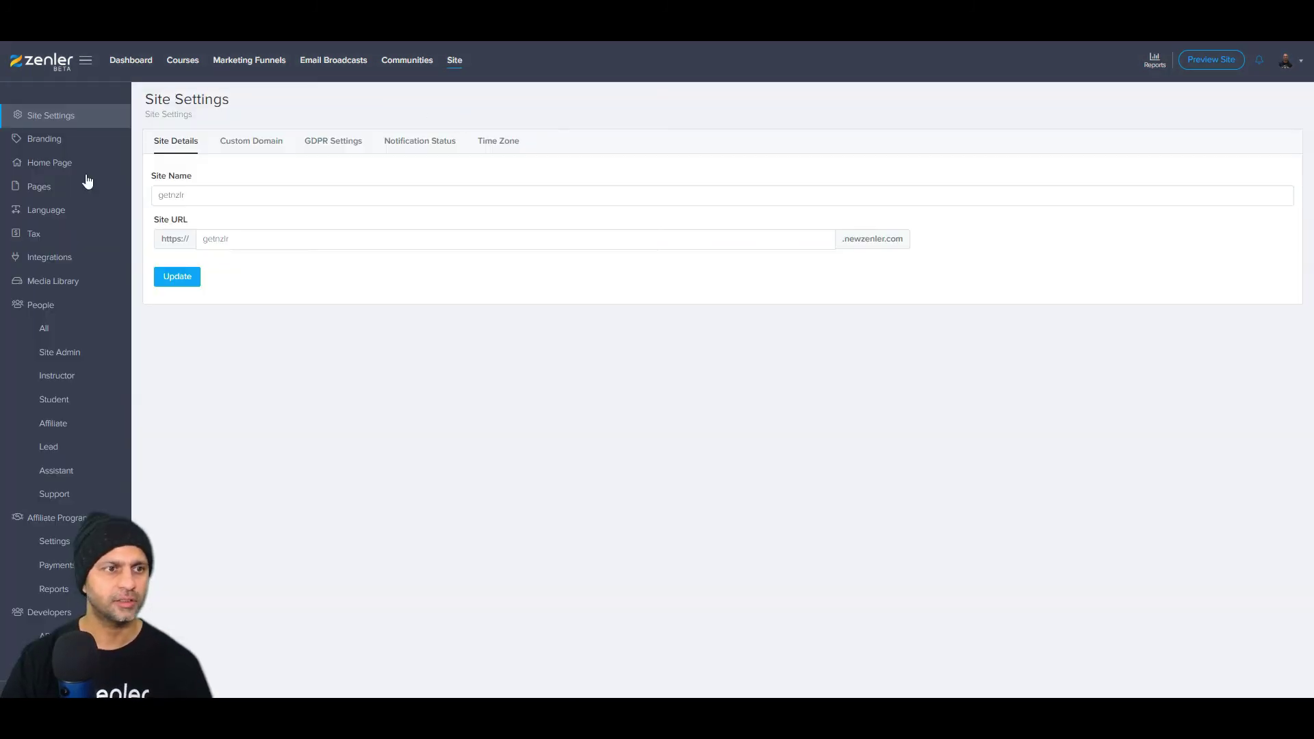
{"action": "left_click", "coordinate": [51, 449]}
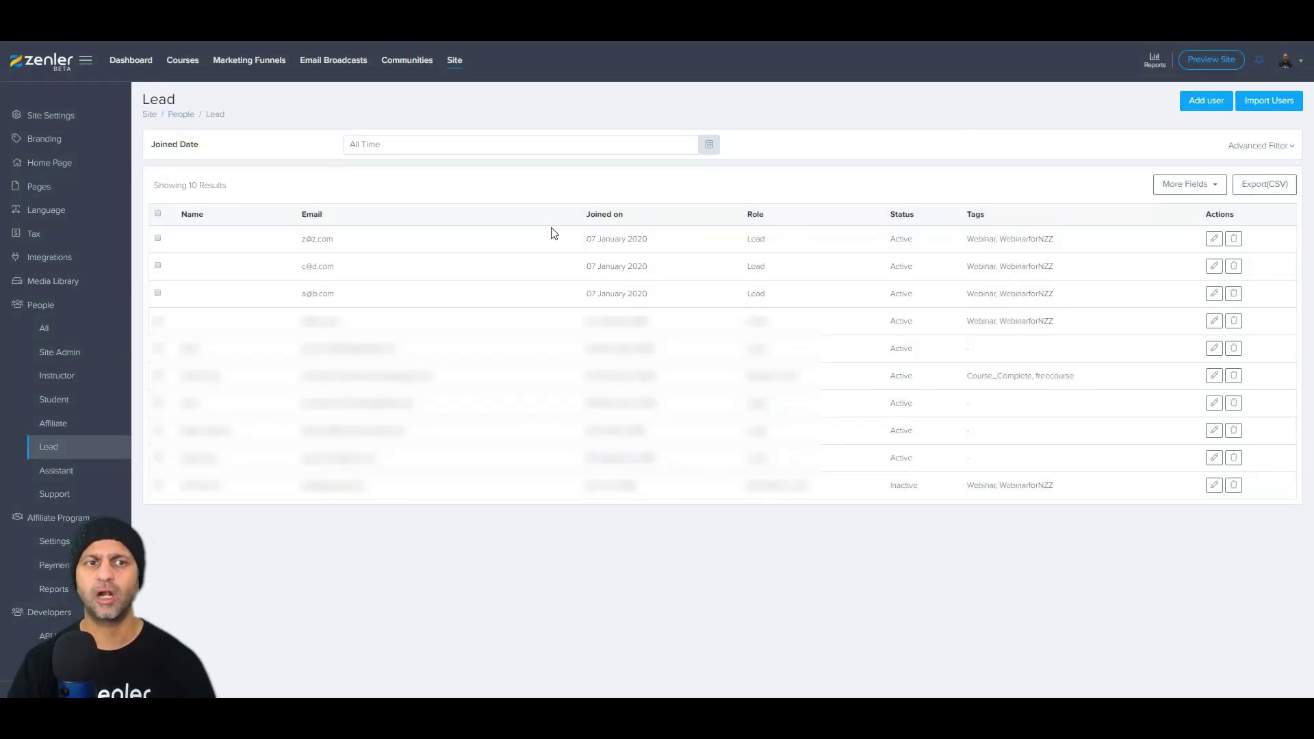
{"action": "left_click_drag", "start_coordinate": [414, 357], "coordinate": [294, 238]}
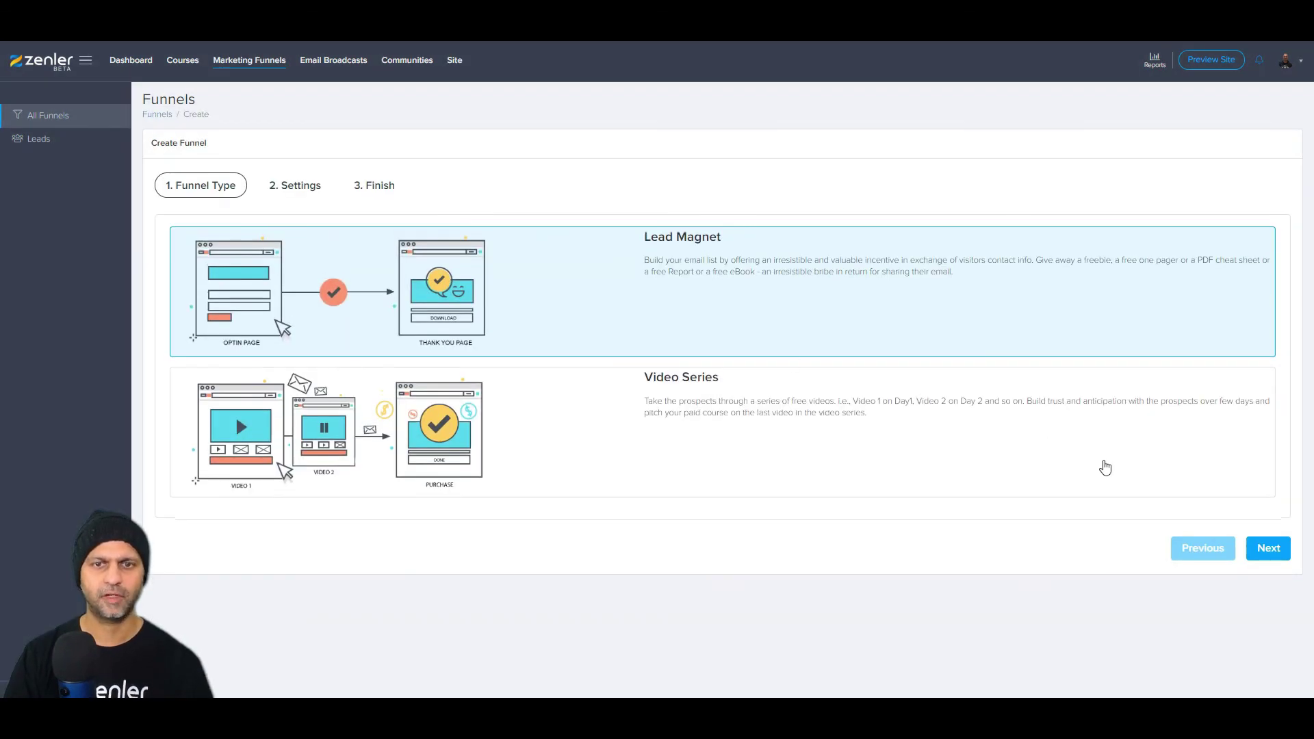
Step: Name the new lead magnet funnel "Free Cheatsheet download" and attach a freebie download file from the library
{"action": "left_click", "coordinate": [683, 235]}
{"action": "type", "text": "Free Cheatsheet download"}
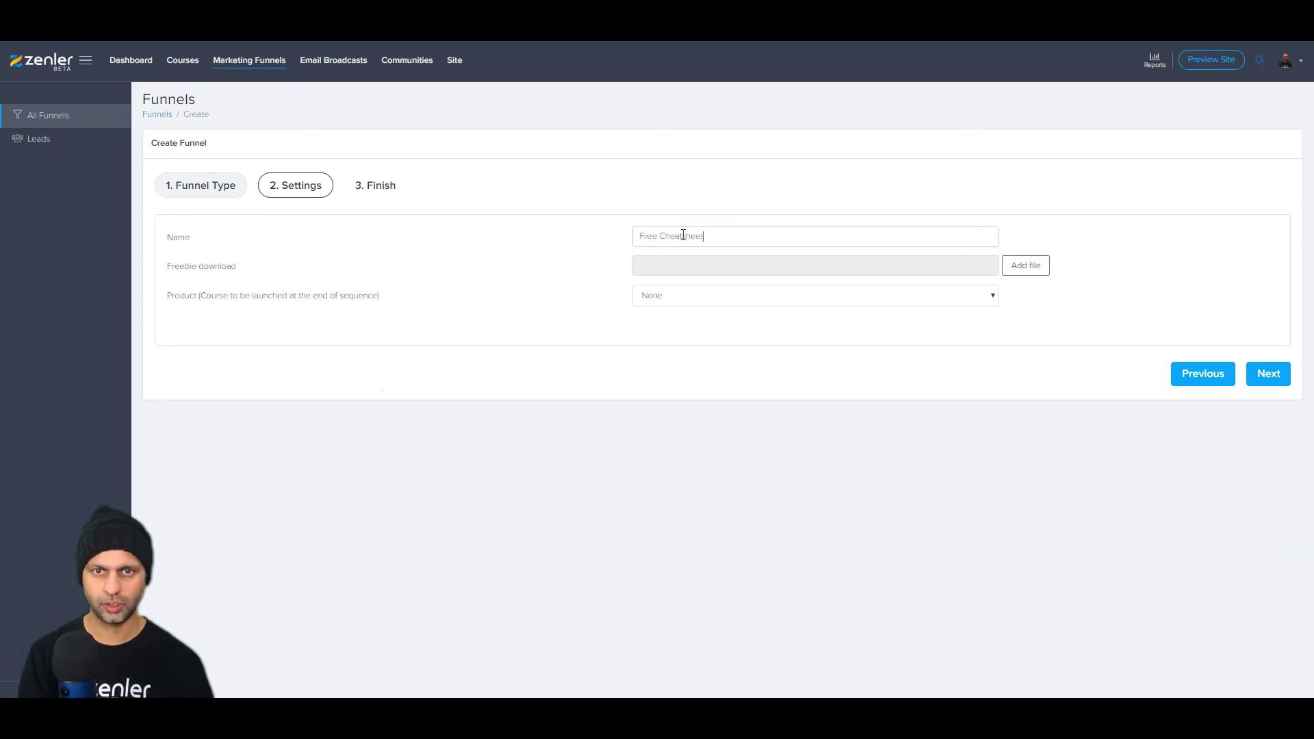
{"action": "left_click", "coordinate": [1019, 272]}
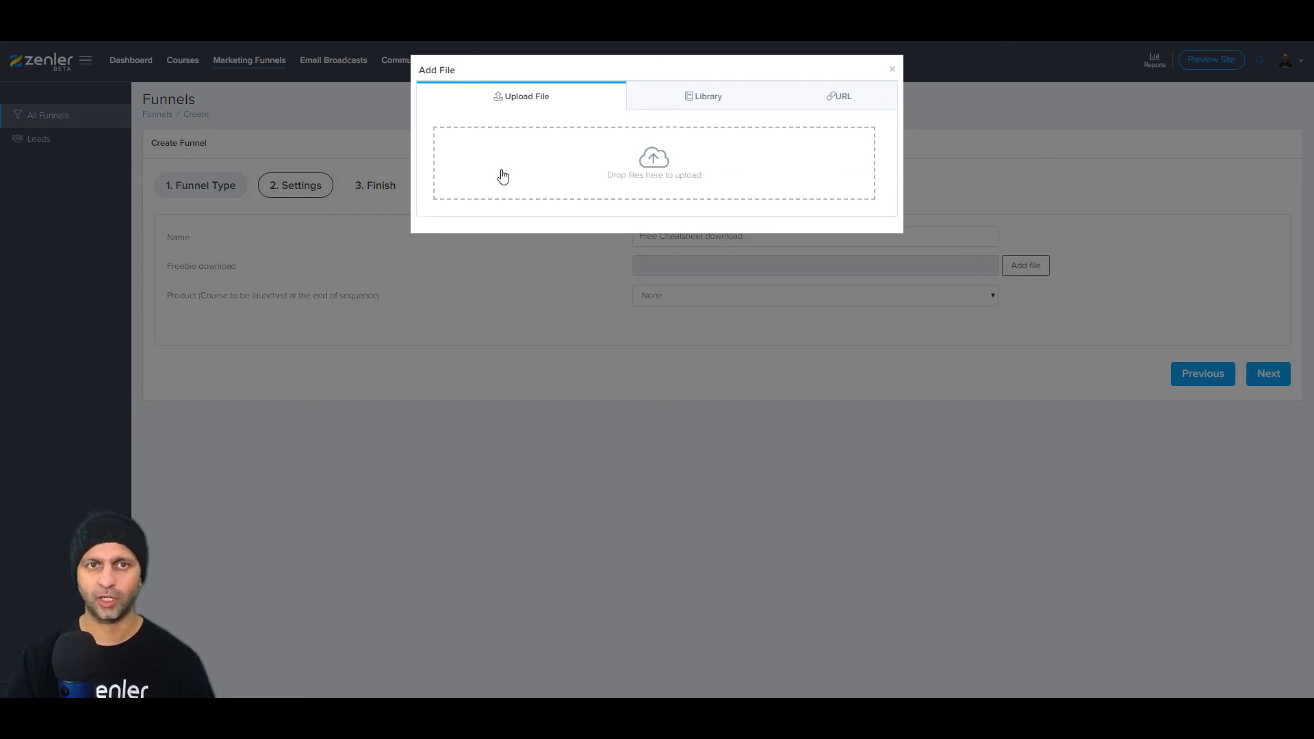
{"action": "left_click", "coordinate": [668, 101]}
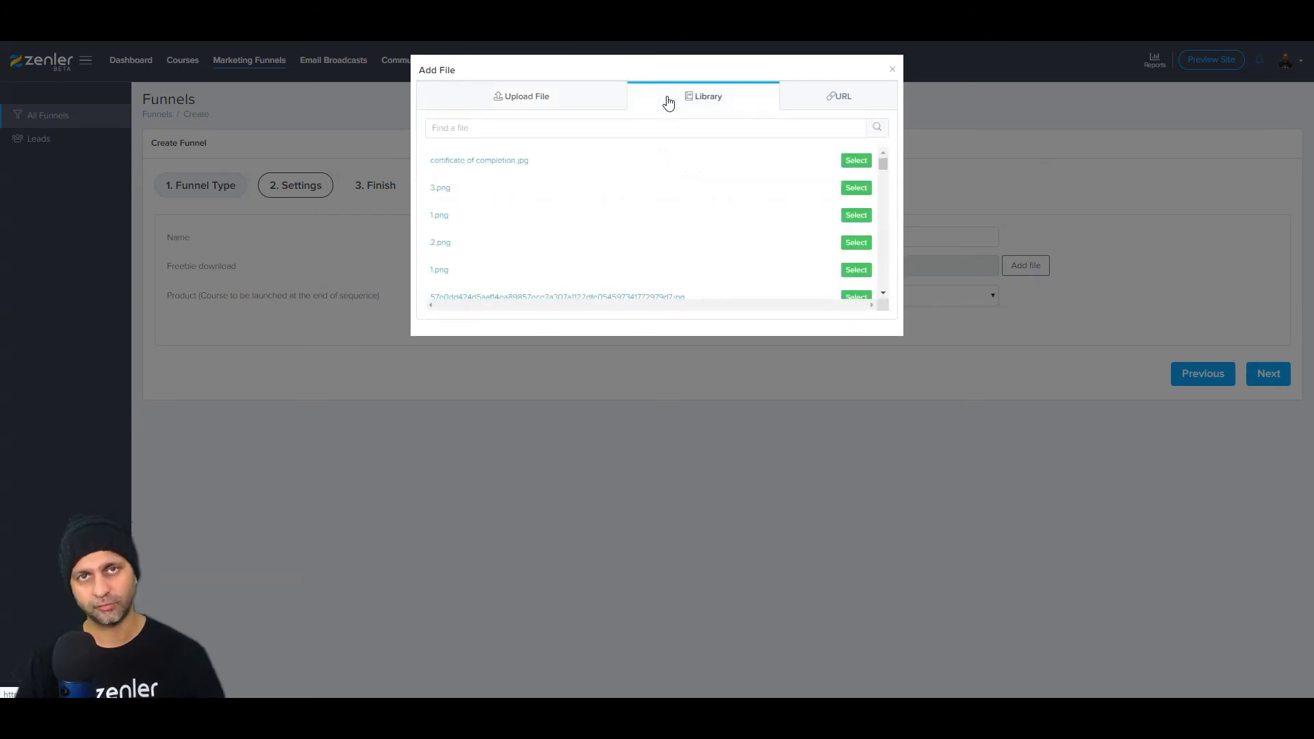
{"action": "left_click", "coordinate": [864, 103]}
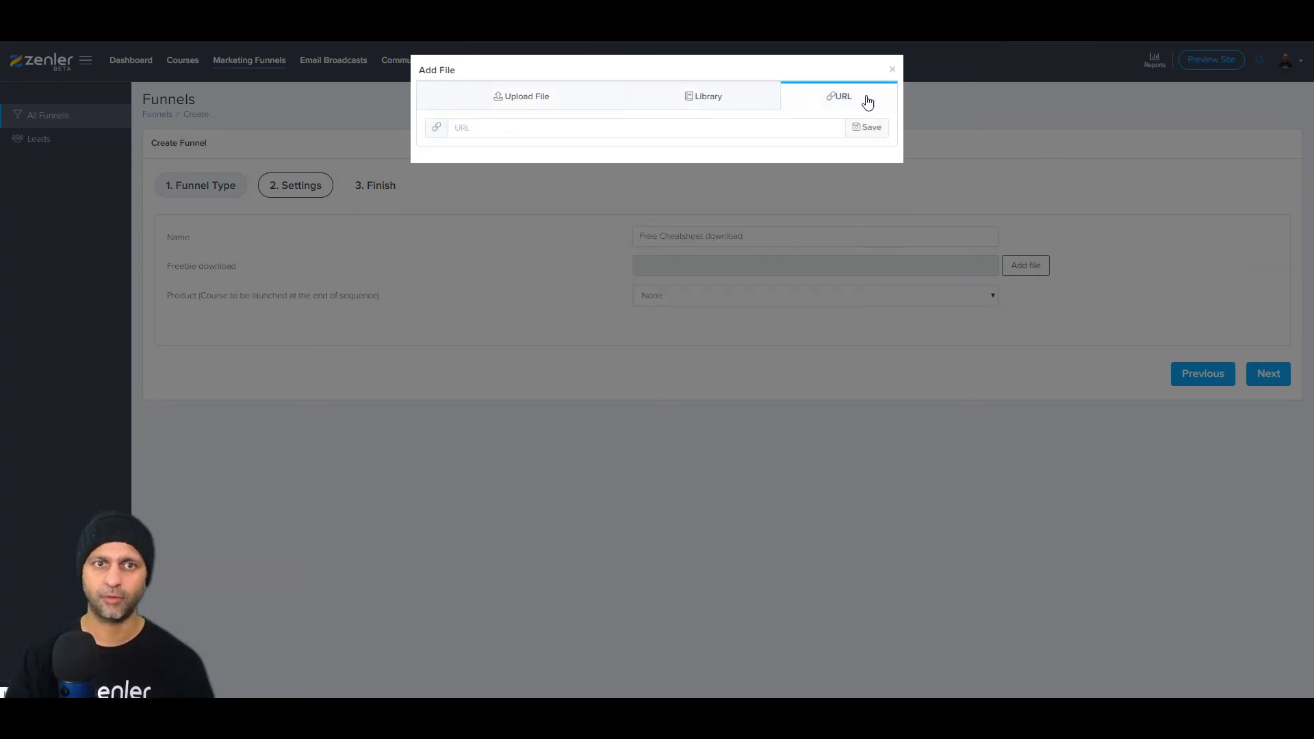
{"action": "left_click", "coordinate": [698, 103]}
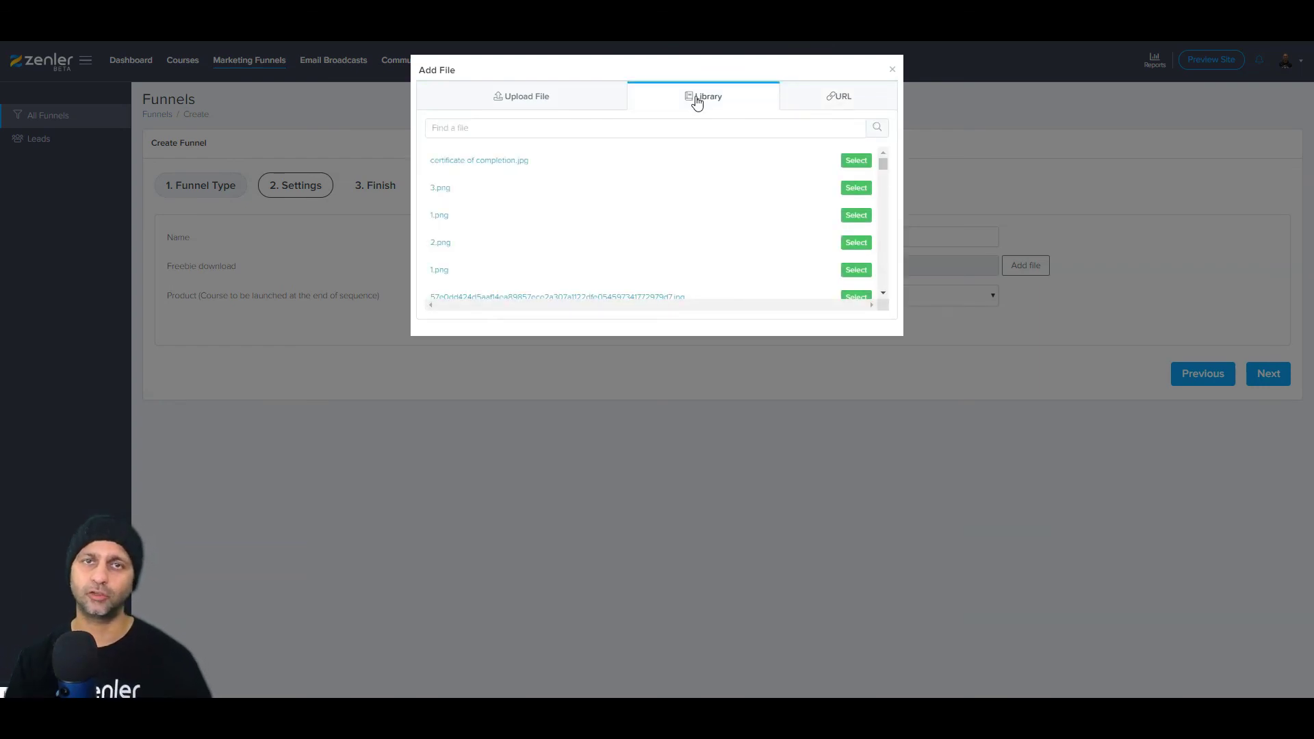
{"action": "left_click", "coordinate": [786, 97]}
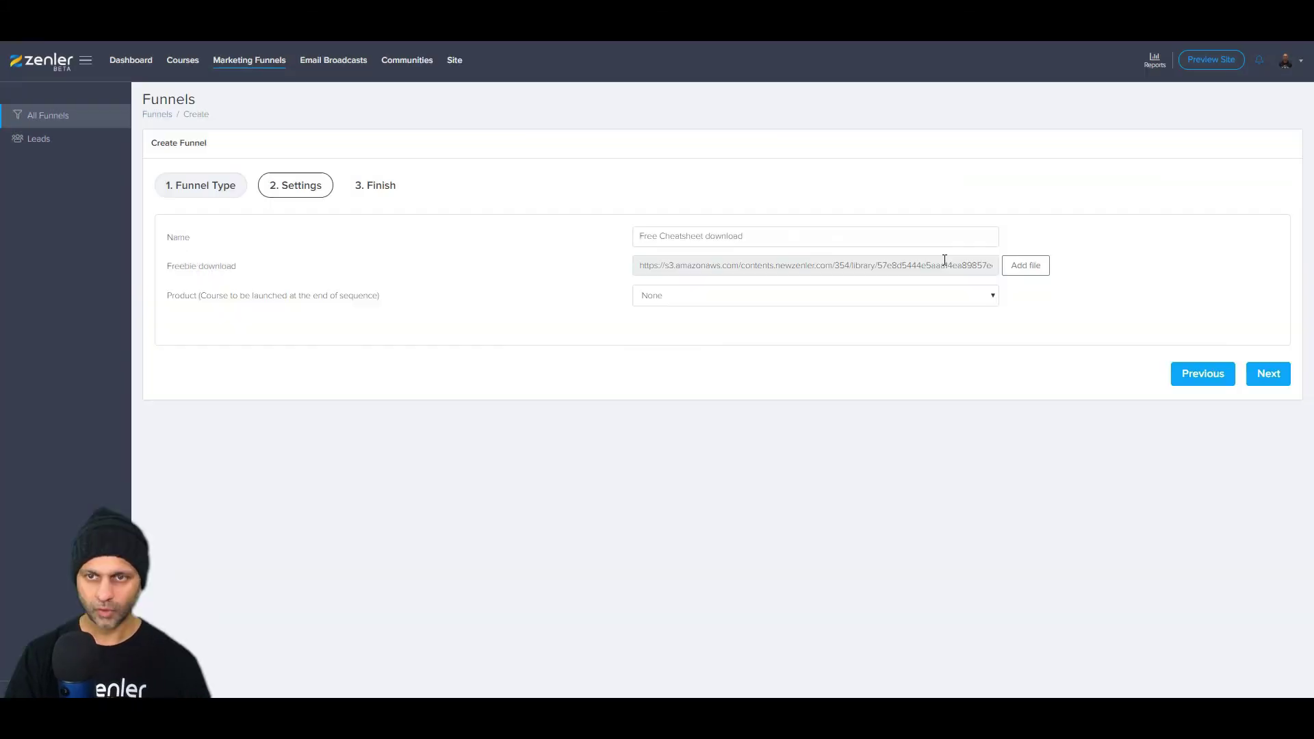
Step: Set Zero to Course Hero as the product launched at the end of the funnel sequence
{"action": "left_click", "coordinate": [783, 298]}
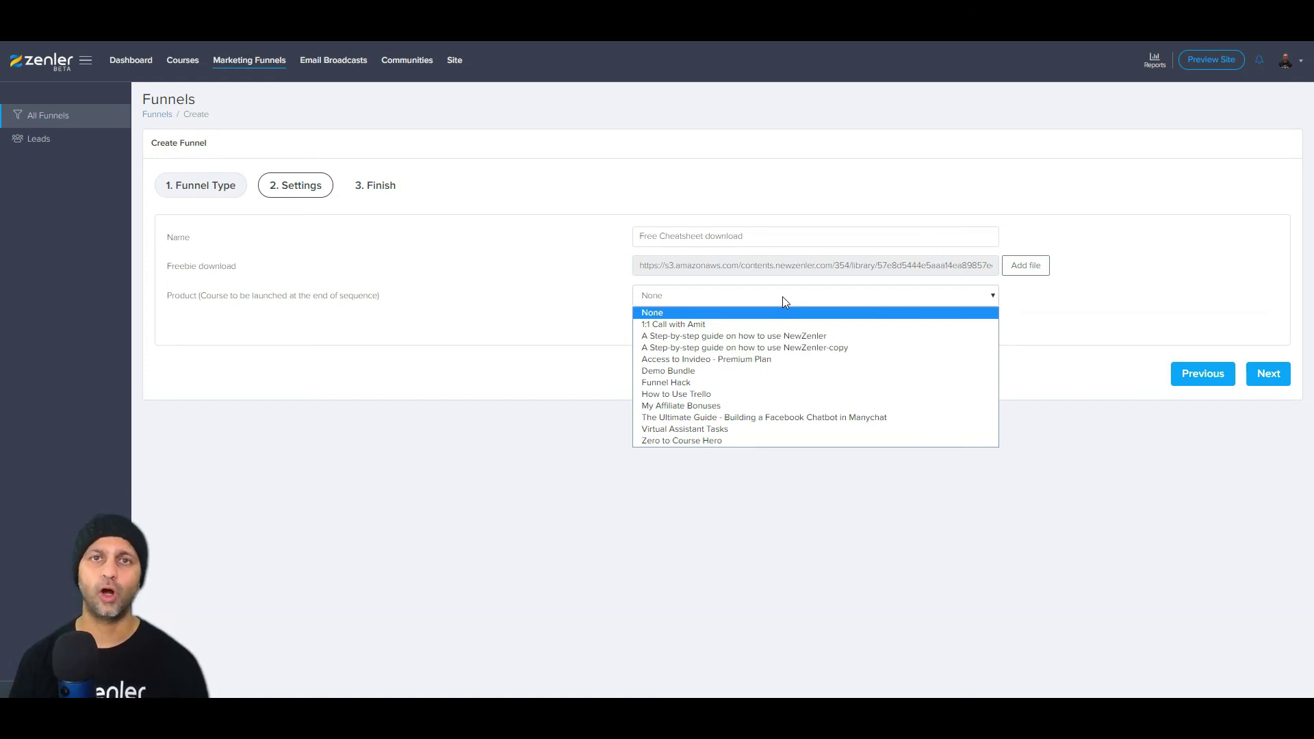
{"action": "left_click", "coordinate": [696, 439]}
{"action": "left_click_drag", "start_coordinate": [189, 296], "coordinate": [383, 304]}
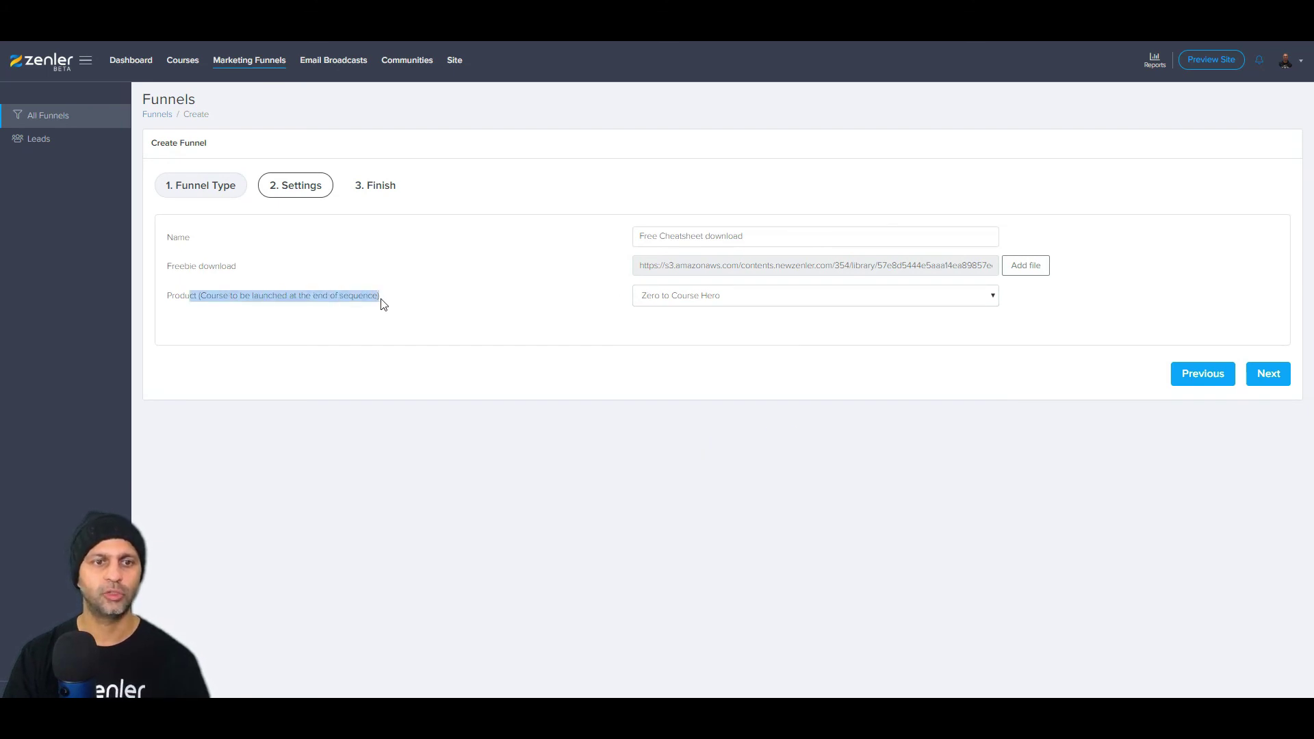
Step: Choose the Secrets theme for the Free Cheatsheet download funnel and finish creating it
{"action": "left_click", "coordinate": [1279, 376]}
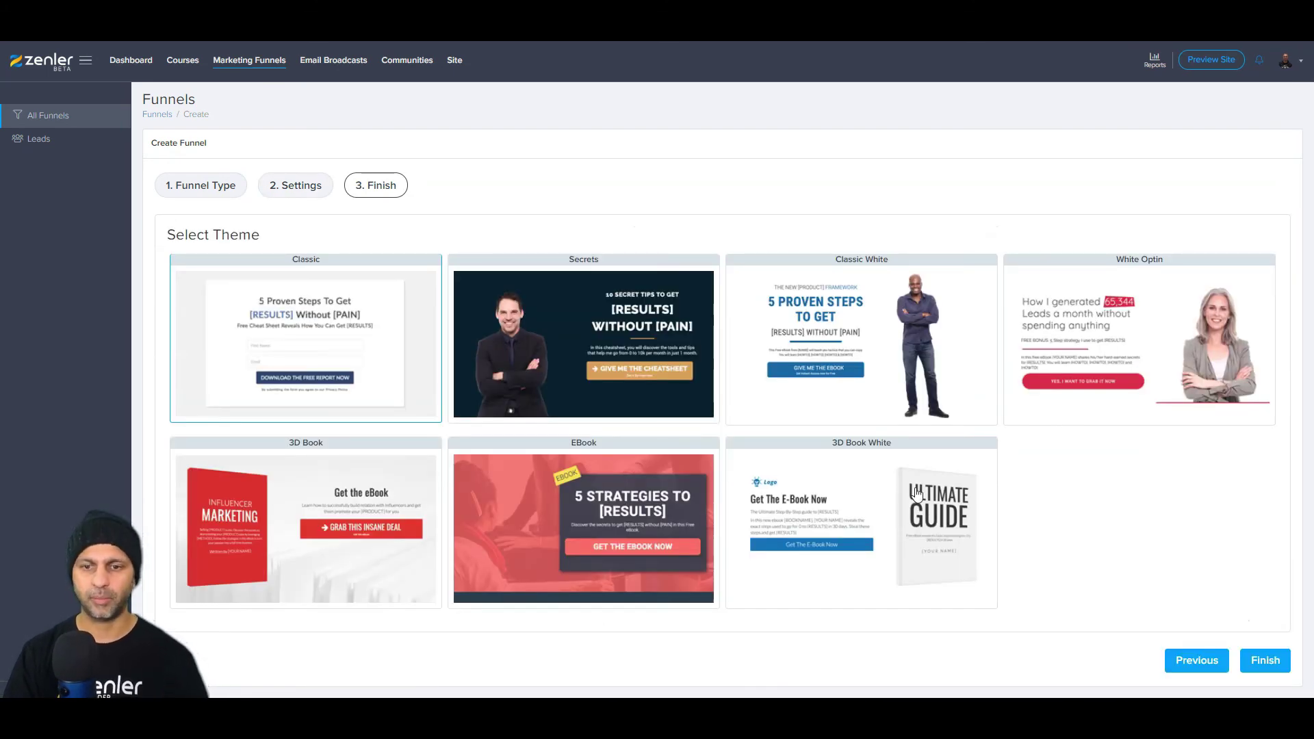
{"action": "left_click", "coordinate": [582, 347]}
{"action": "left_click", "coordinate": [1264, 669]}
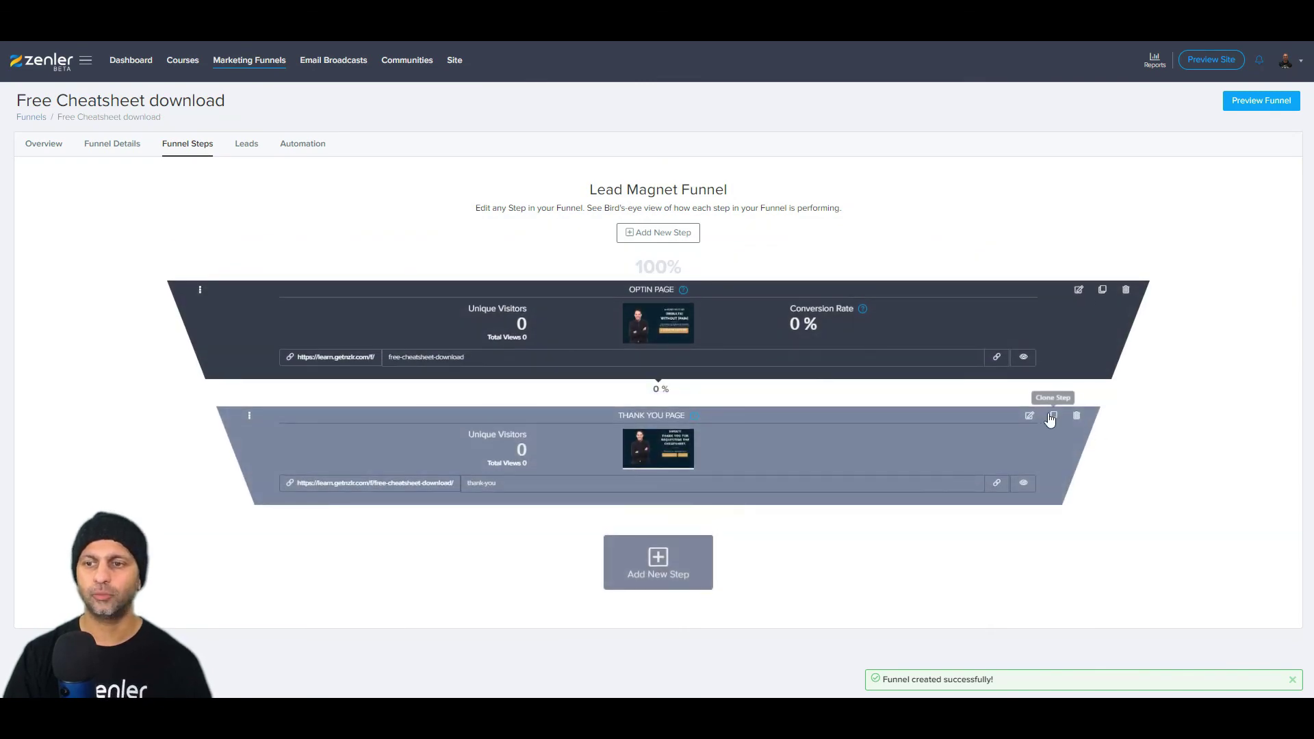
Step: Preview the cheatsheet funnel's Thank You page and follow its Go to Course link to the course page
{"action": "left_click", "coordinate": [1023, 484]}
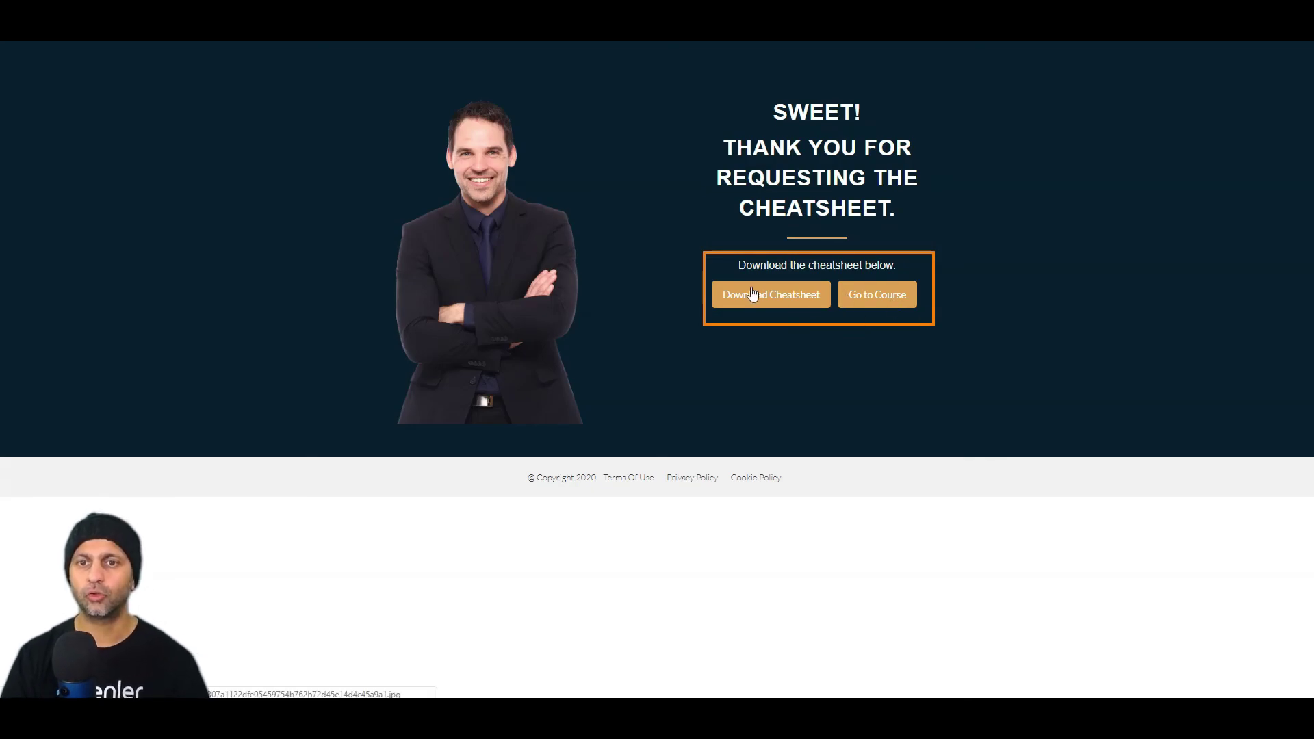
{"action": "left_click", "coordinate": [878, 295]}
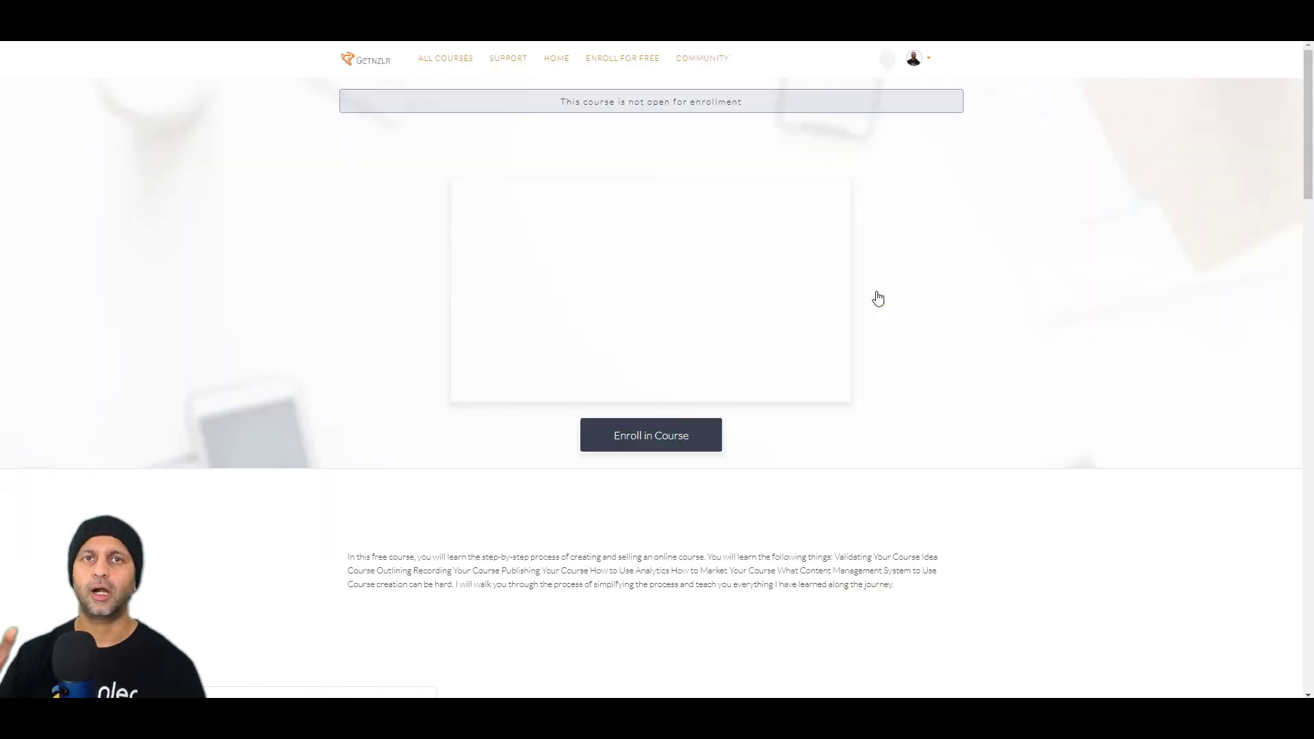